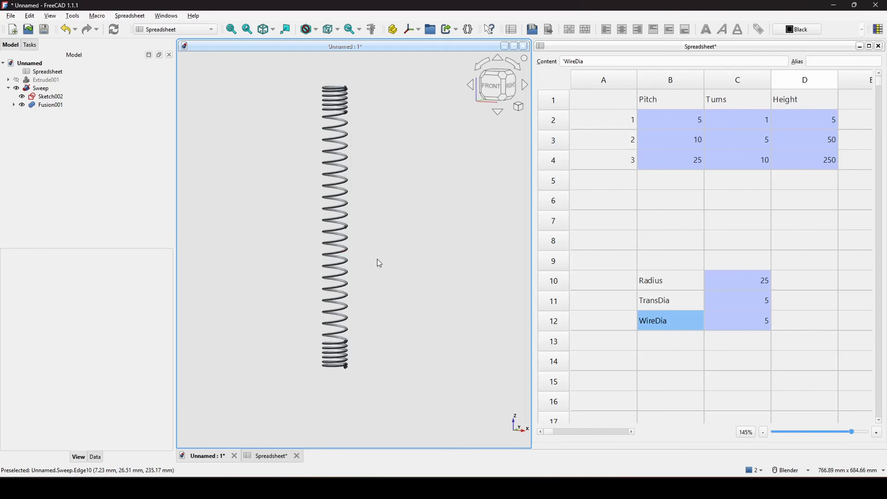
# - Examine how the spring's three coil sections correspond to the Pitch values for sections 1 to 3 in the spreadsheet
pyautogui.moveTo(370, 260)
pyautogui.mouseDown(button='middle')
pyautogui.moveTo(395, 253)
pyautogui.moveTo(384, 280)
pyautogui.moveTo(369, 264)
pyautogui.mouseUp(button='middle')
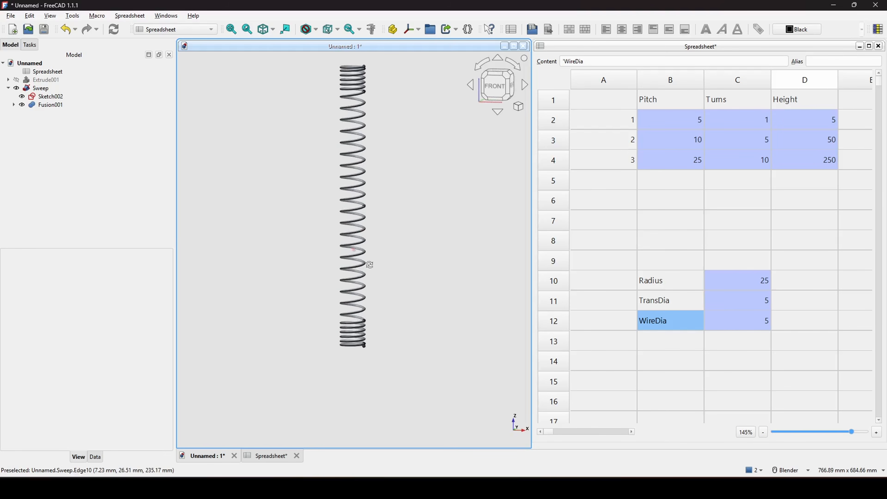
pyautogui.click(677, 122)
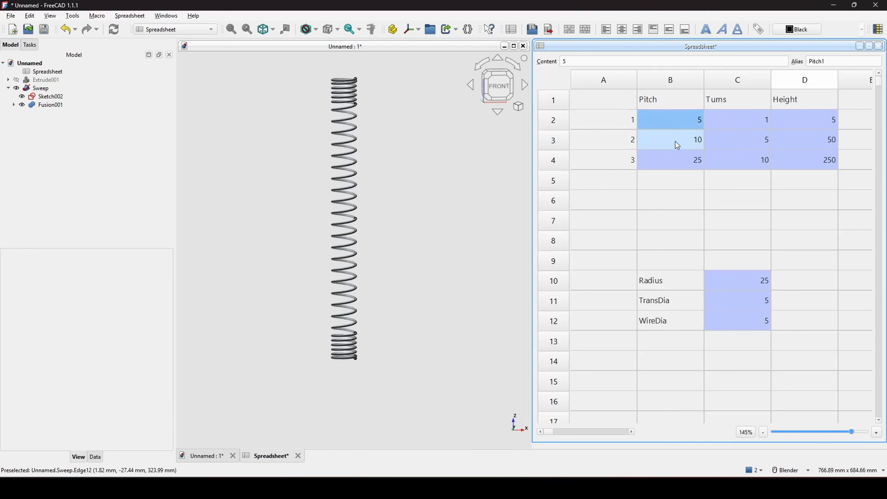
pyautogui.scroll(5, 454, 311)
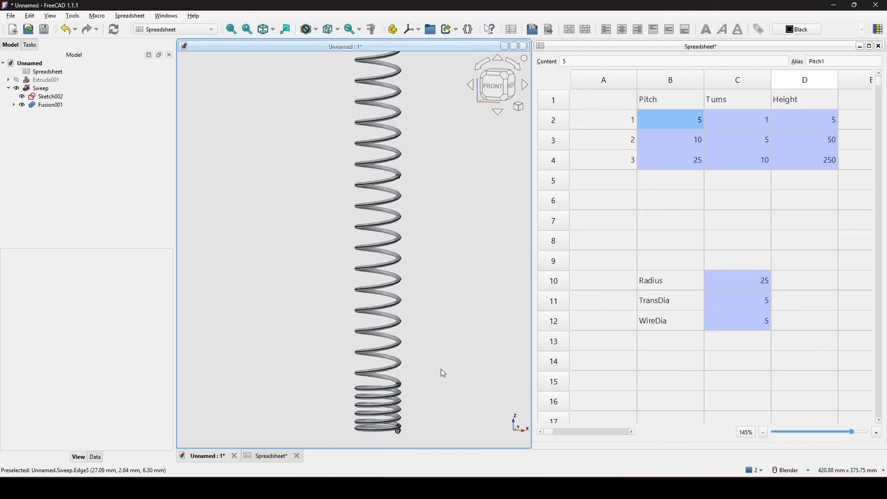
pyautogui.scroll(2, 437, 373)
pyautogui.scroll(4, 389, 364)
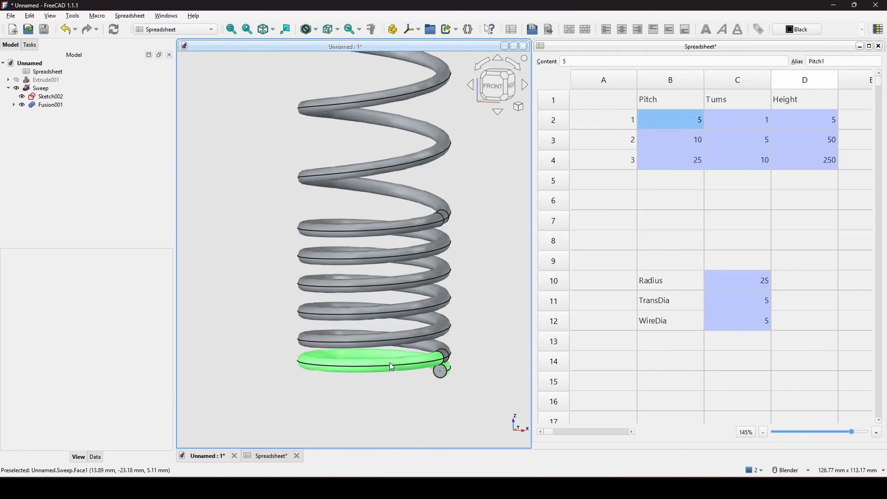
pyautogui.click(390, 363)
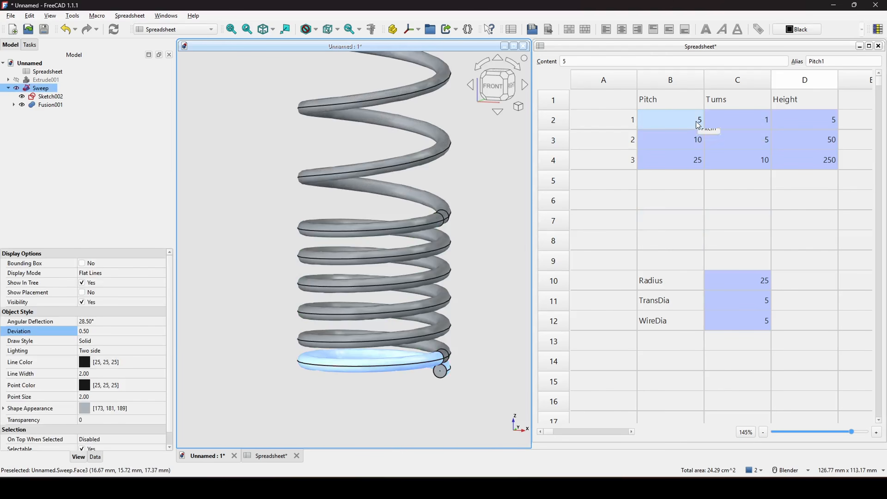
pyautogui.click(390, 337)
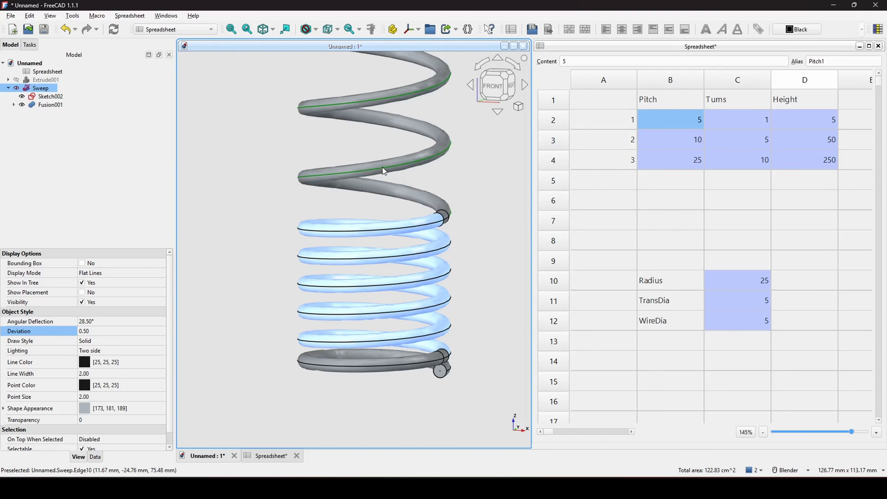
pyautogui.click(391, 165)
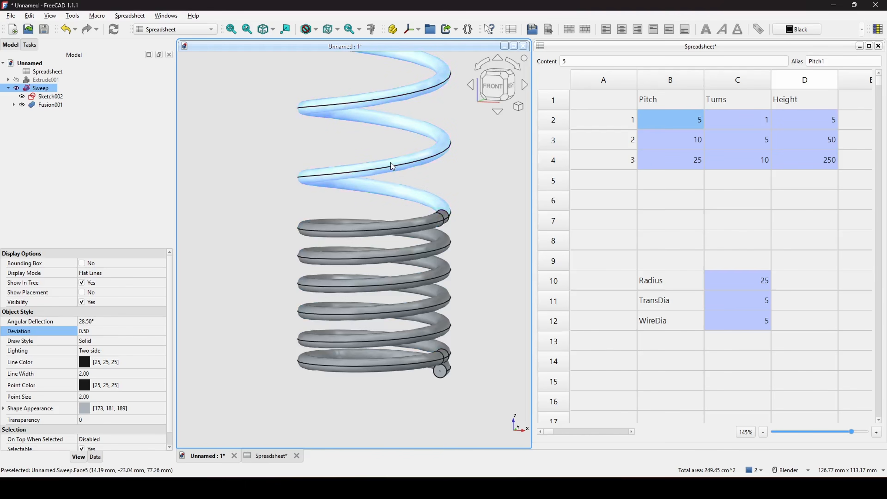
pyautogui.click(675, 165)
pyautogui.scroll(-10, 442, 219)
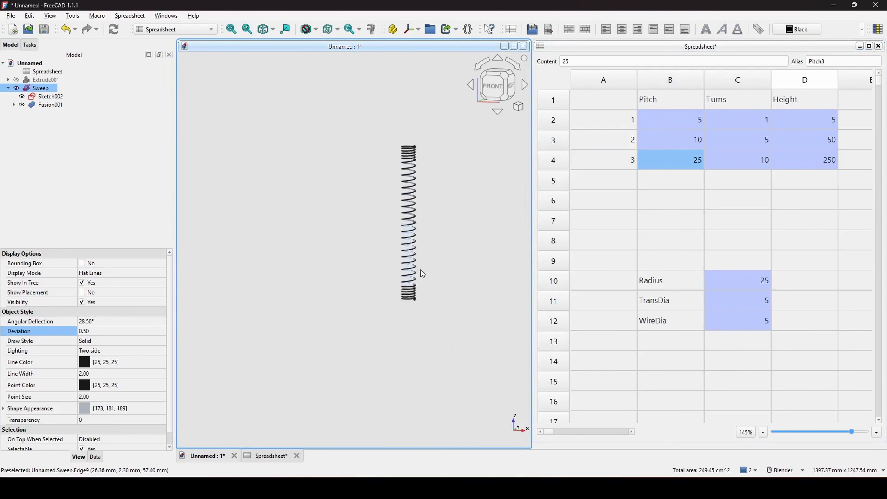
pyautogui.scroll(10, 422, 273)
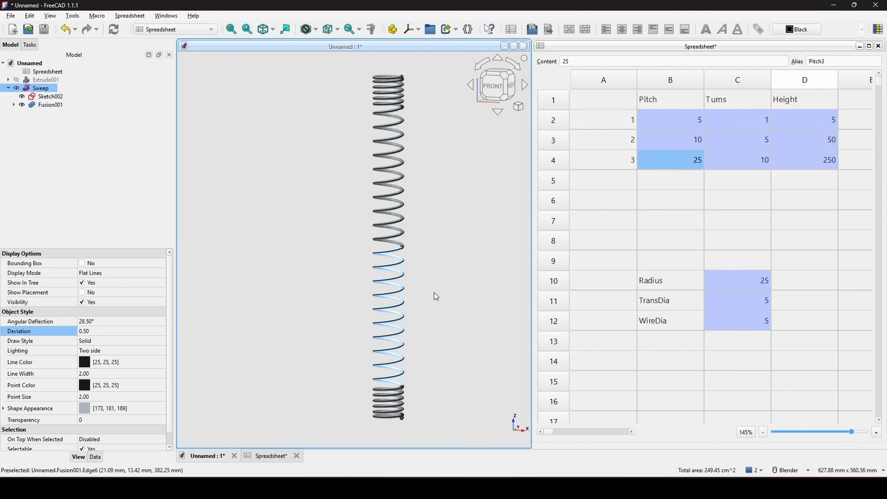
# - Examine the short transition faces joining the coil sections of different pitch near the spring's lower end
pyautogui.keyDown('shift'); pyautogui.moveTo(449, 326); pyautogui.dragTo(459, 285, button='middle'); pyautogui.keyUp('shift')
pyautogui.click(463, 315)
pyautogui.scroll(3, 466, 336)
pyautogui.moveTo(414, 315); pyautogui.dragTo(341, 247, button='middle')
pyautogui.scroll(2, 419, 310)
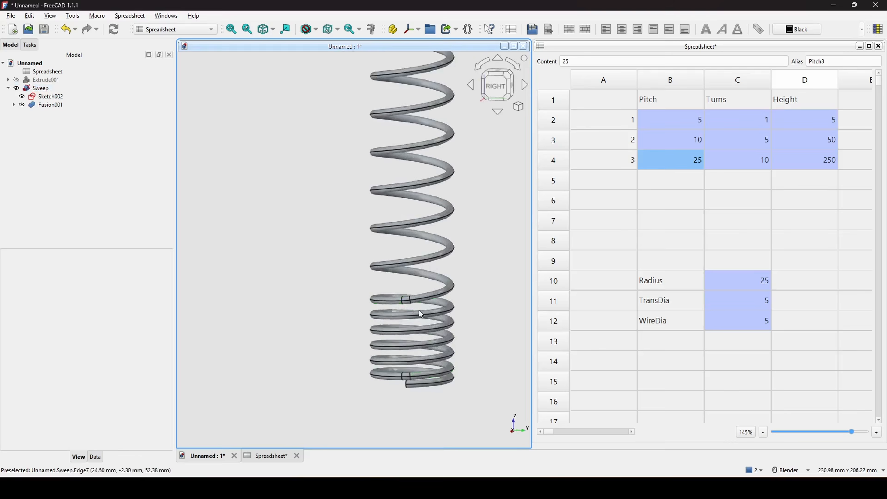
pyautogui.scroll(8, 425, 313)
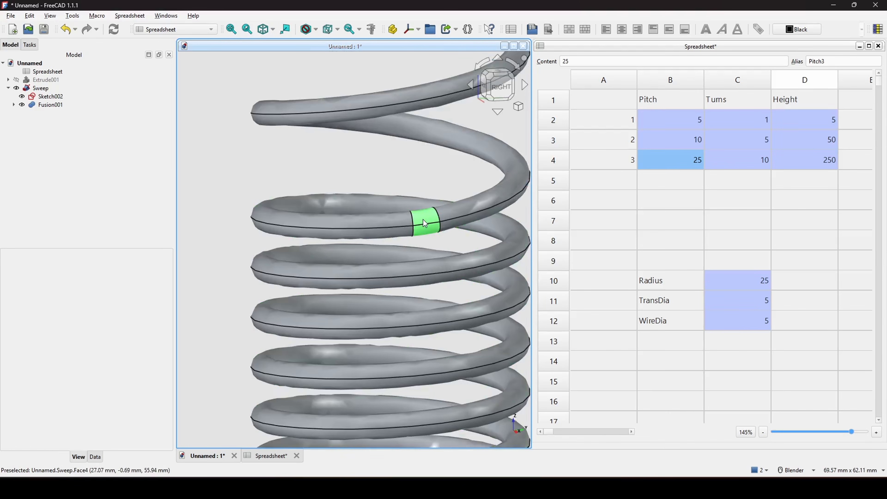
pyautogui.click(423, 223)
pyautogui.moveTo(449, 229); pyautogui.dragTo(426, 243, button='middle')
pyautogui.scroll(-5, 443, 280)
pyautogui.scroll(3, 460, 310)
pyautogui.keyDown('shift'); pyautogui.moveTo(459, 347); pyautogui.dragTo(410, 313, button='middle'); pyautogui.keyUp('shift')
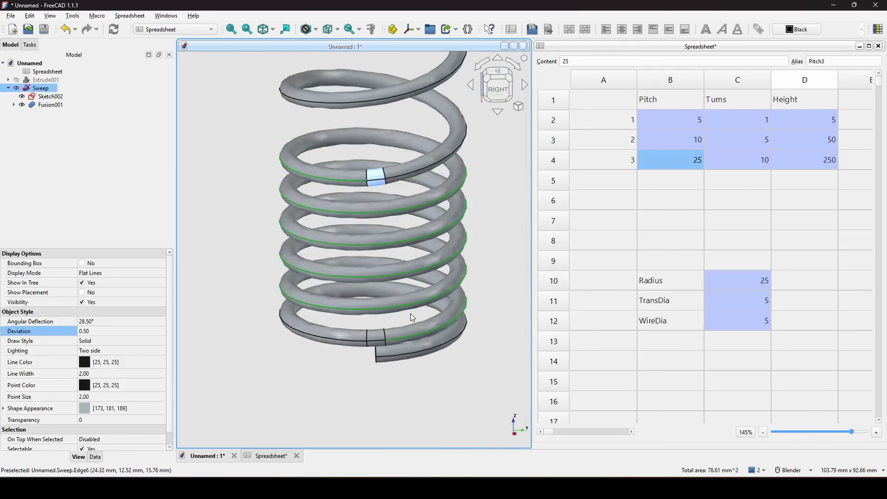
pyautogui.scroll(3, 411, 313)
pyautogui.scroll(-12, 375, 339)
pyautogui.moveTo(375, 339); pyautogui.dragTo(418, 288, button='middle')
pyautogui.scroll(2, 422, 280)
pyautogui.click(433, 280)
pyautogui.scroll(-2, 434, 281)
pyautogui.scroll(-3, 432, 301)
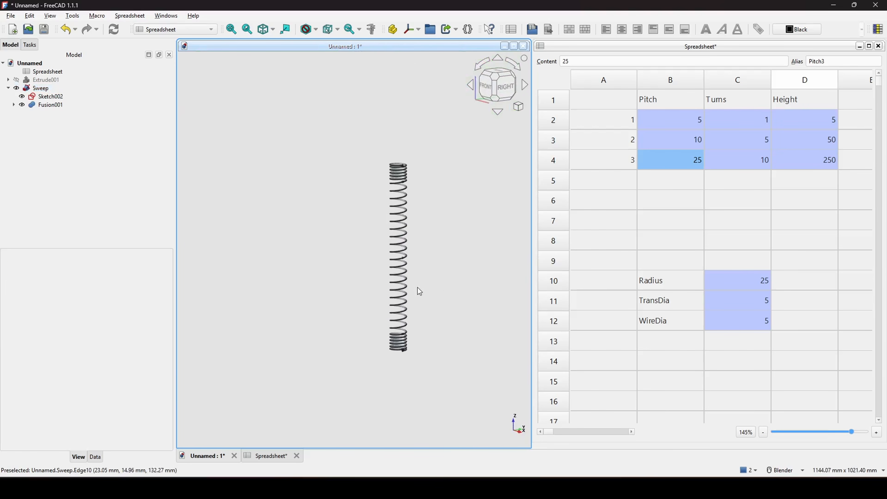
# - Set the pitch of the third spring section (cell B4) to 80
pyautogui.scroll(2, 426, 286)
pyautogui.click(676, 161)
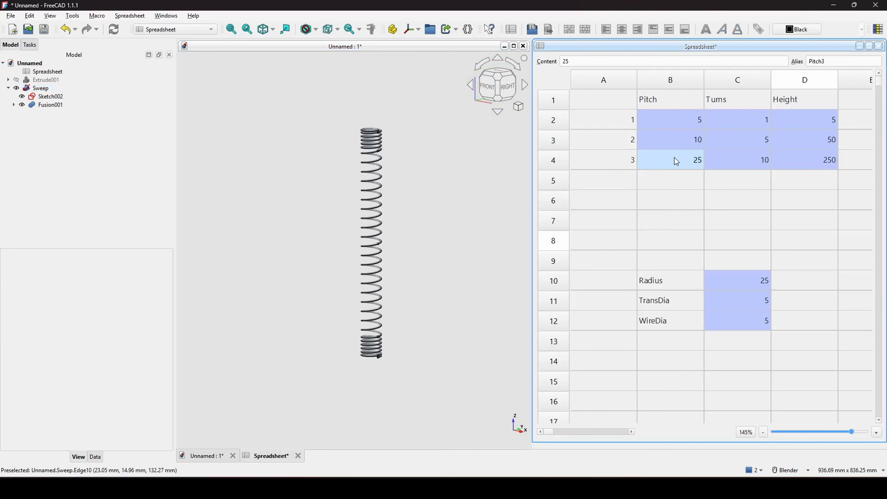
pyautogui.doubleClick(674, 158)
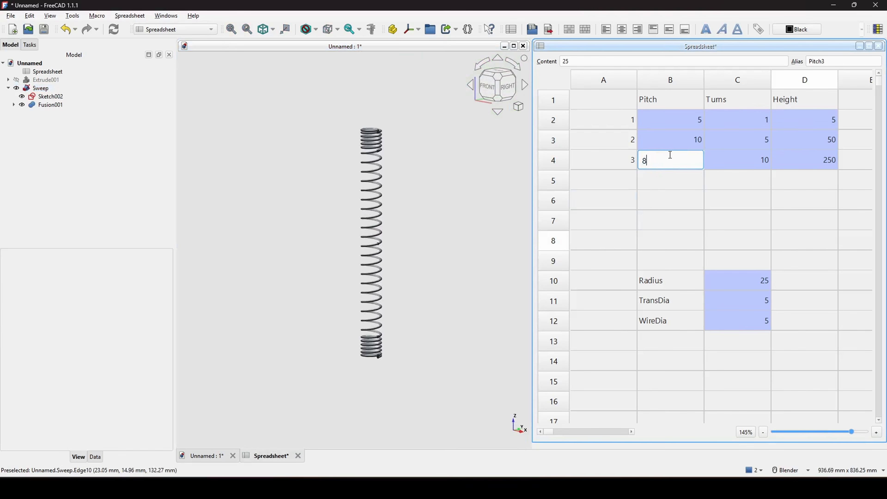
pyautogui.write('80')
pyautogui.press('Return')
# - Examine the transition between the tight lower coils and the stretched third section, and the spring's overall shape
pyautogui.click(479, 281)
pyautogui.scroll(5, 384, 336)
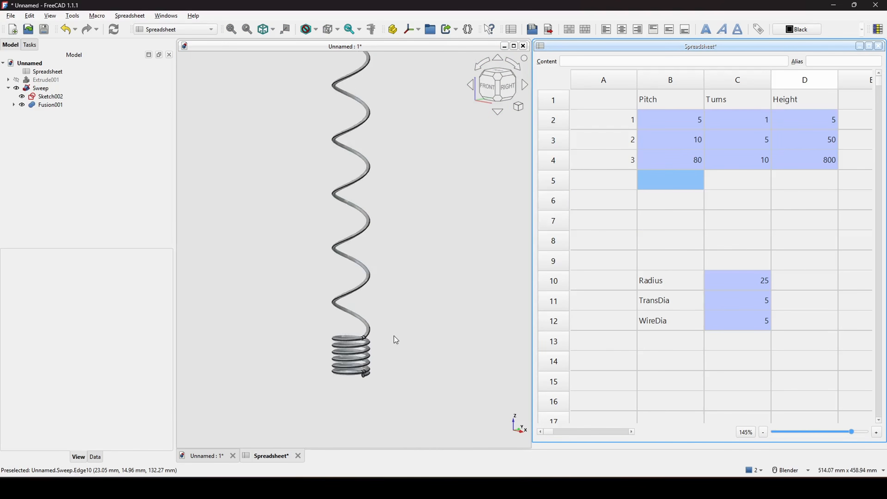
pyautogui.scroll(5, 351, 341)
pyautogui.moveTo(372, 334); pyautogui.dragTo(371, 312, button='middle')
pyautogui.scroll(3, 371, 318)
pyautogui.scroll(2, 370, 315)
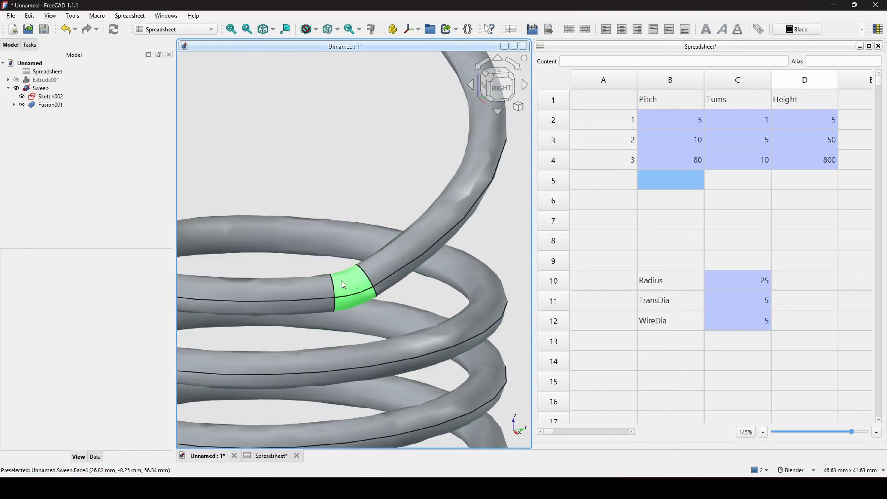
pyautogui.scroll(-10, 399, 285)
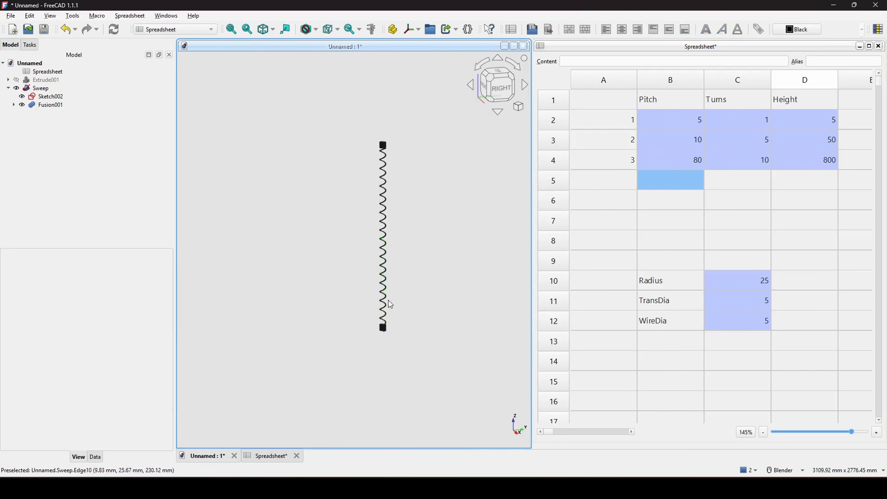
pyautogui.keyDown('shift'); pyautogui.moveTo(378, 293); pyautogui.dragTo(402, 280, button='middle'); pyautogui.keyUp('shift')
pyautogui.scroll(2, 432, 262)
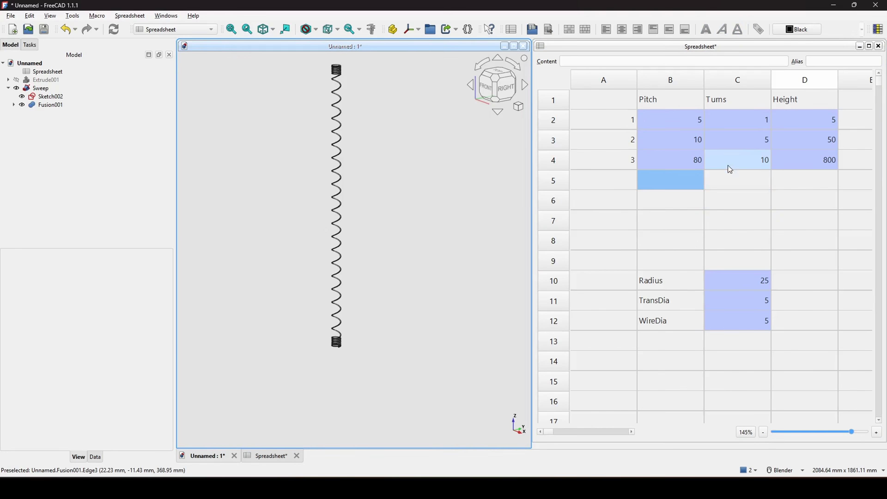
# - Set the number of turns of the third spring section (cell C4) to 5
pyautogui.doubleClick(735, 159)
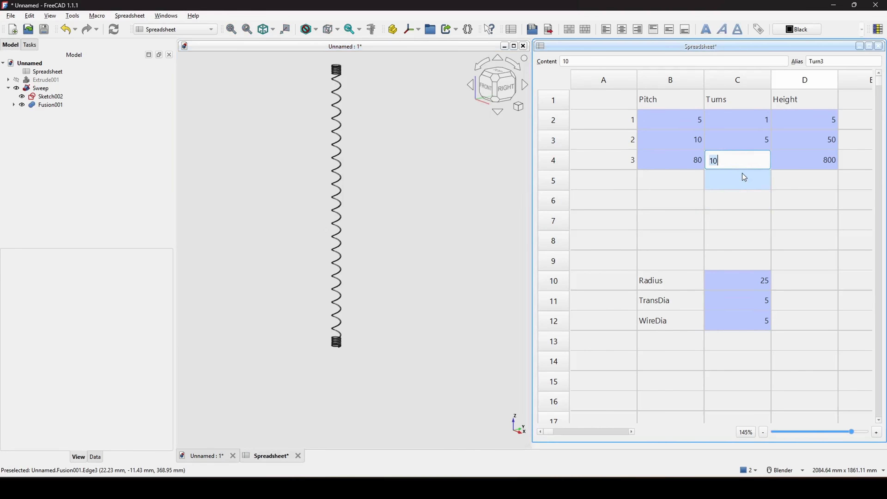
pyautogui.write('5')
pyautogui.press('Return')
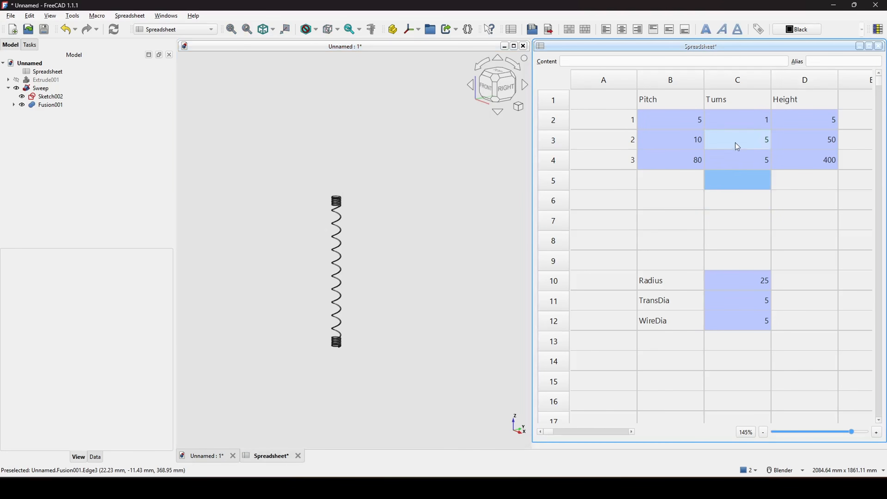
# - Set the pitch of the second spring section (cell B3) to 40
pyautogui.scroll(2, 415, 296)
pyautogui.keyDown('shift'); pyautogui.moveTo(283, 335); pyautogui.dragTo(365, 256, button='middle'); pyautogui.keyUp('shift')
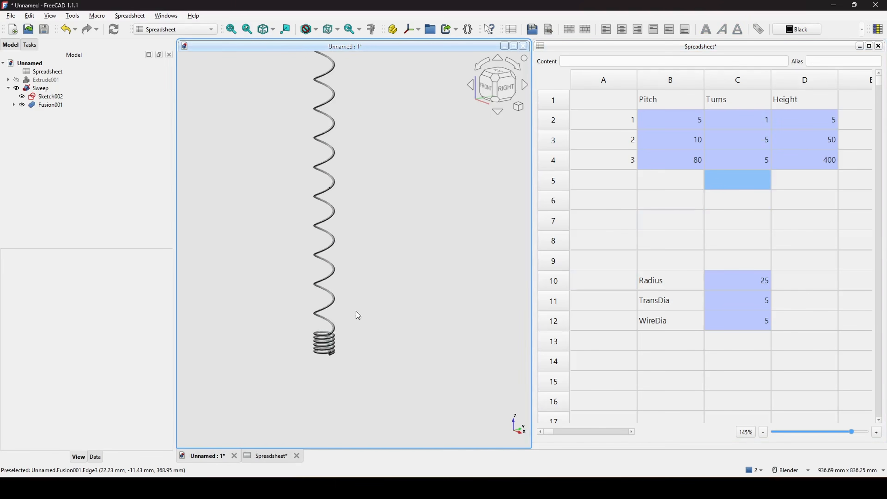
pyautogui.scroll(2, 356, 311)
pyautogui.keyDown('shift'); pyautogui.moveTo(333, 328); pyautogui.dragTo(371, 305, button='middle'); pyautogui.keyUp('shift')
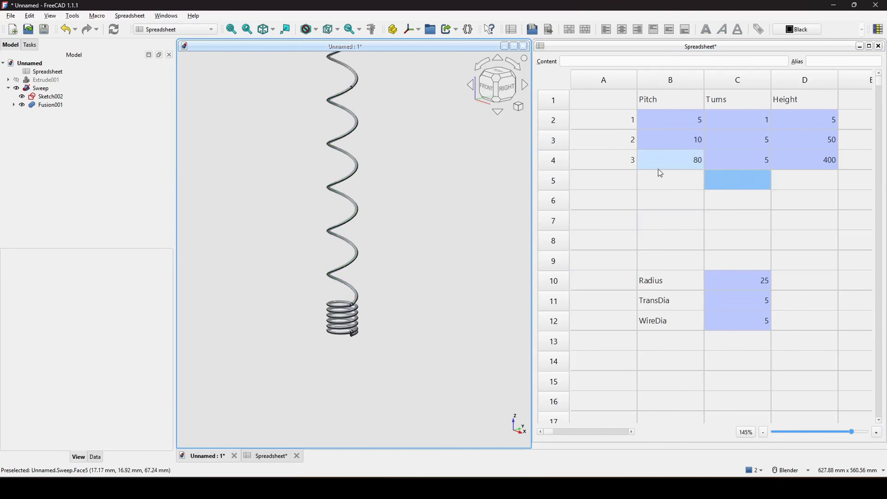
pyautogui.doubleClick(675, 143)
pyautogui.write('40')
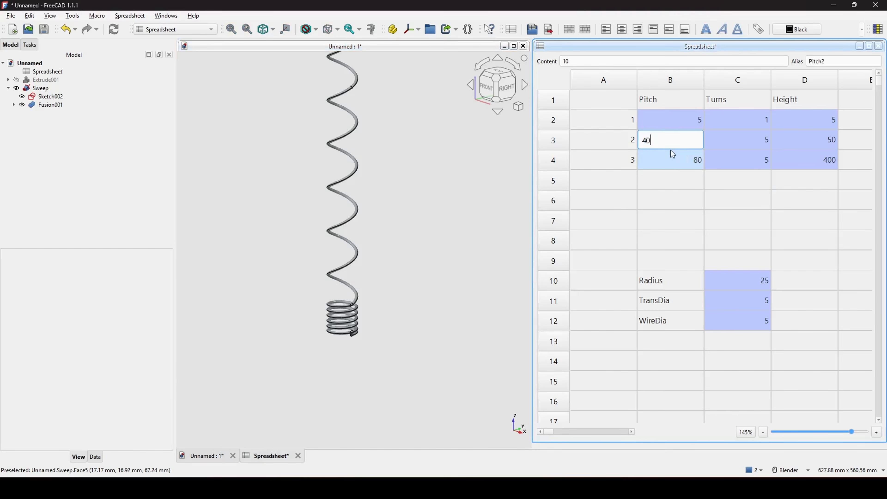
pyautogui.press('Return')
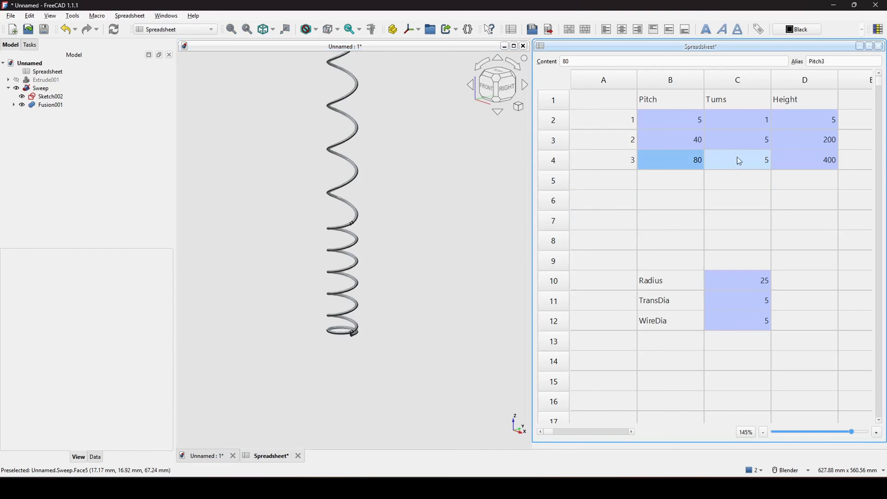
# - Set the pitch of the first spring section (cell B2) to 20
pyautogui.doubleClick(697, 122)
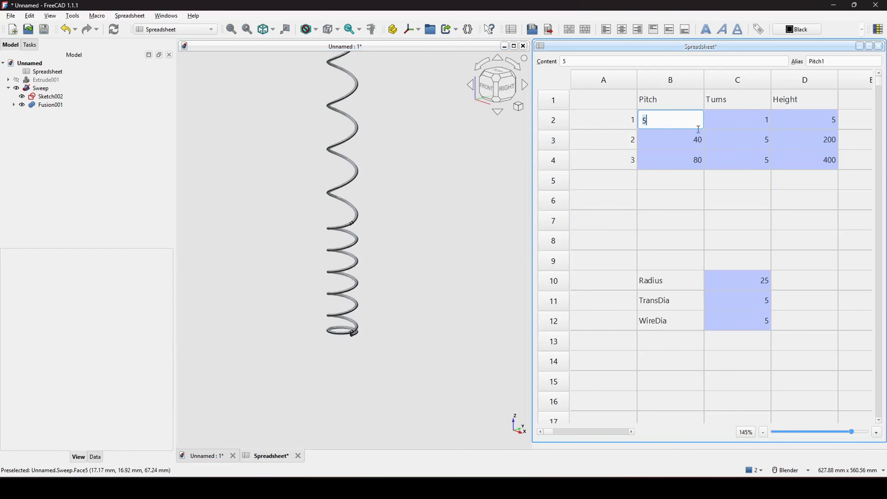
pyautogui.click(675, 136)
pyautogui.click(400, 269)
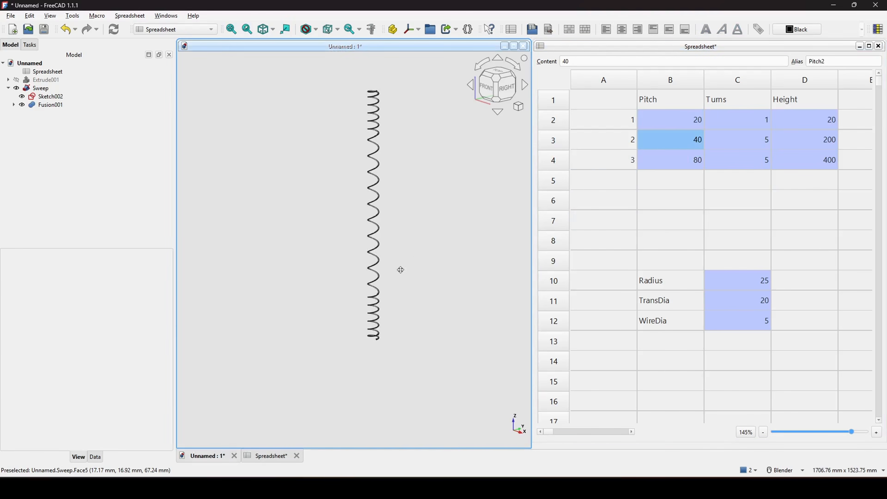
pyautogui.keyDown('shift'); pyautogui.moveTo(400, 270); pyautogui.dragTo(412, 254, button='middle'); pyautogui.keyUp('shift')
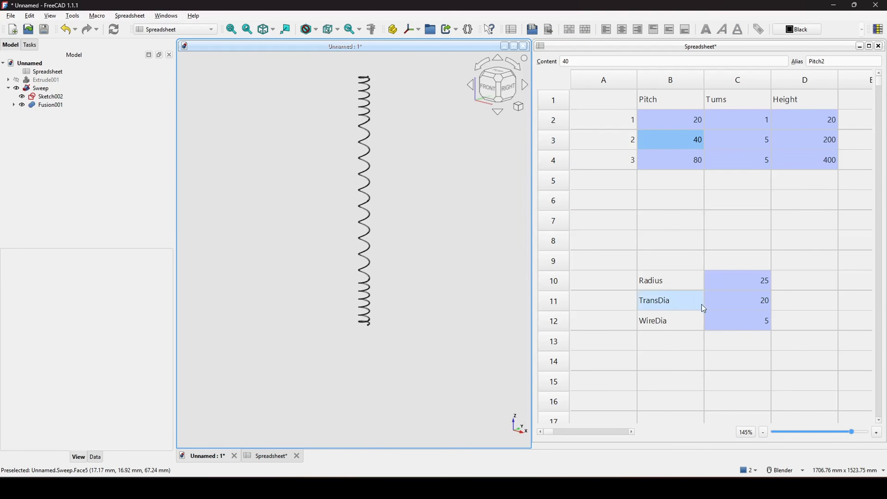
# - Set the spring's Radius value in cell C10 to 50
pyautogui.doubleClick(751, 281)
pyautogui.write('50')
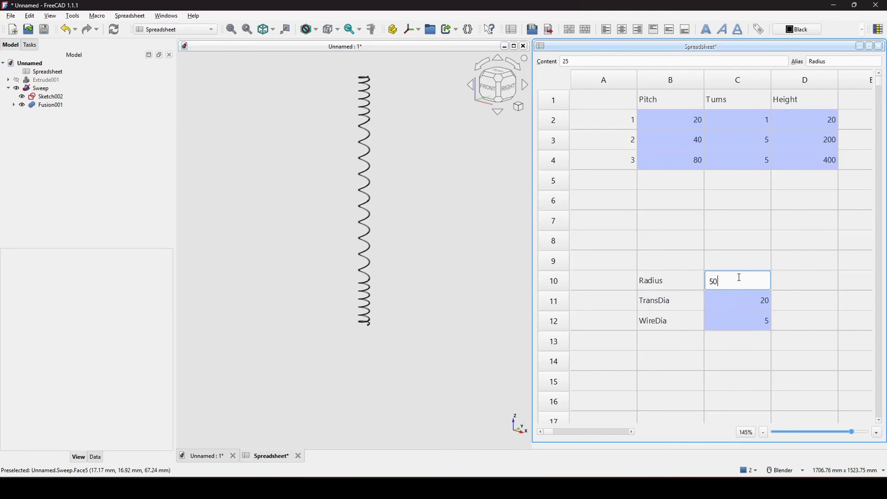
pyautogui.press('Return')
# - Increase the spring's Radius value in cell C10 to 100
pyautogui.doubleClick(736, 280)
pyautogui.write('100')
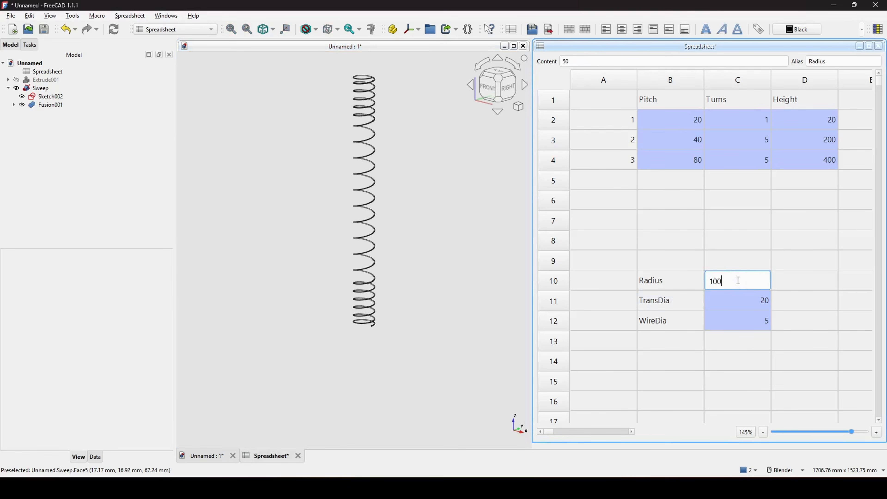
pyautogui.press('Return')
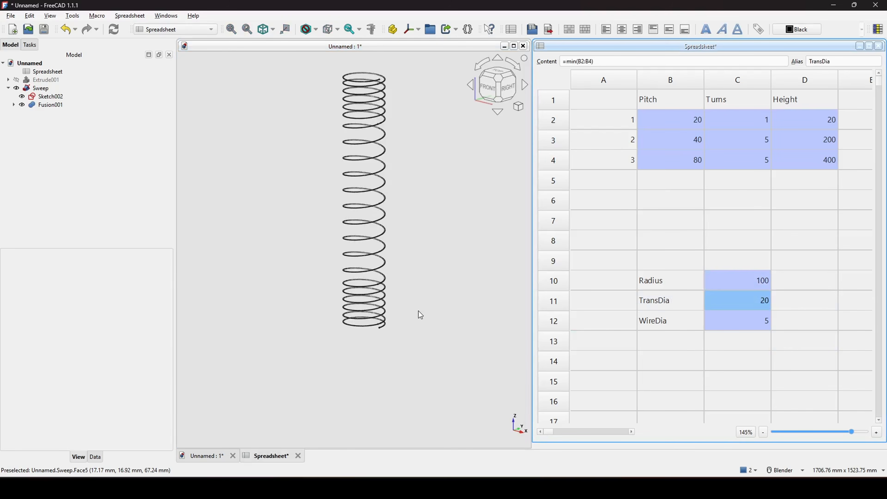
# - Set the spring's WireDia value in cell C12 to 10
pyautogui.scroll(3, 419, 311)
pyautogui.moveTo(416, 310)
pyautogui.keyDown('shift'); pyautogui.mouseDown(button='middle')
pyautogui.moveTo(409, 299)
pyautogui.moveTo(412, 308)
pyautogui.mouseUp(button='middle'); pyautogui.keyUp('shift')
pyautogui.scroll(-2, 406, 298)
pyautogui.doubleClick(744, 323)
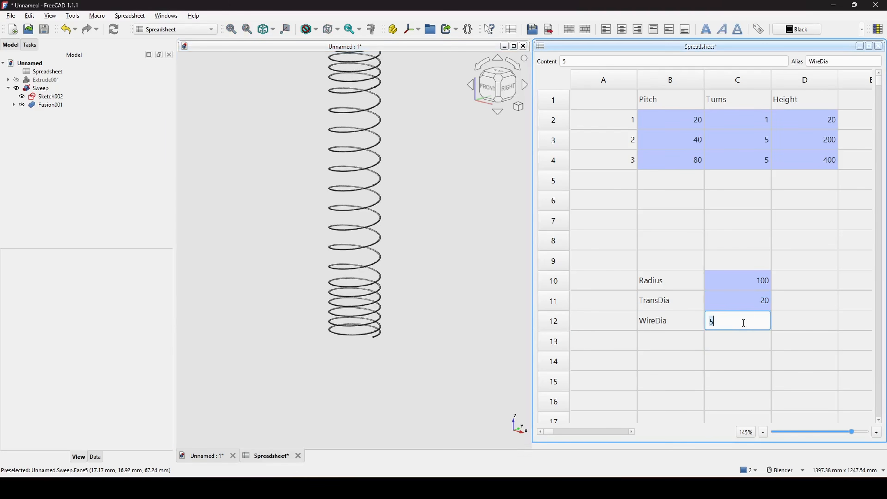
pyautogui.write('10')
pyautogui.press('Return')
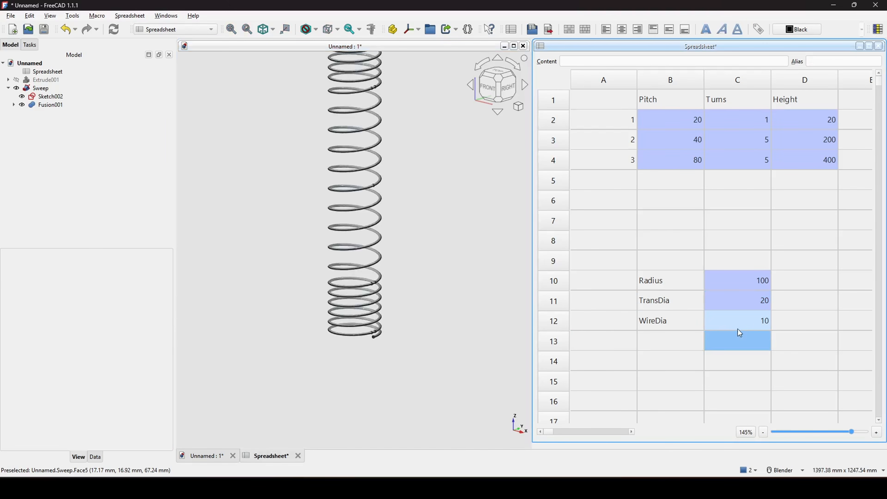
# - Increase the spring's WireDia value in cell C12 to 20 and view the thickened coils
pyautogui.doubleClick(757, 326)
pyautogui.press('Return')
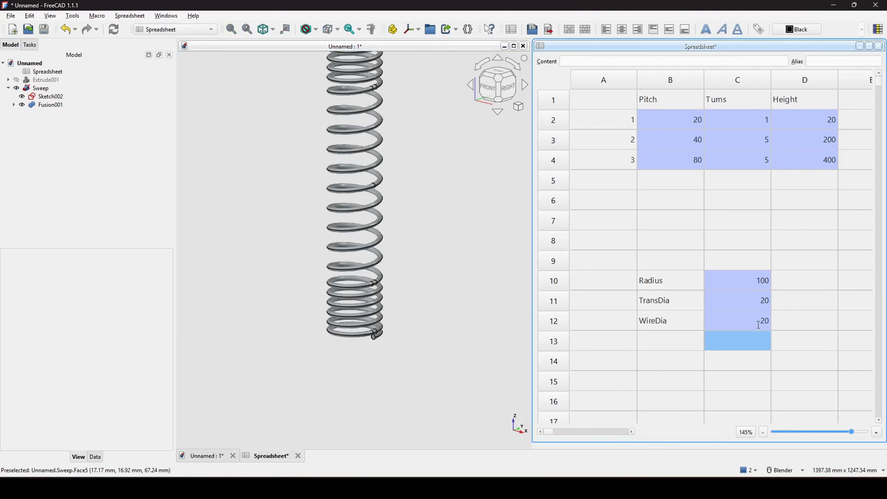
pyautogui.moveTo(440, 332); pyautogui.dragTo(347, 295, button='middle')
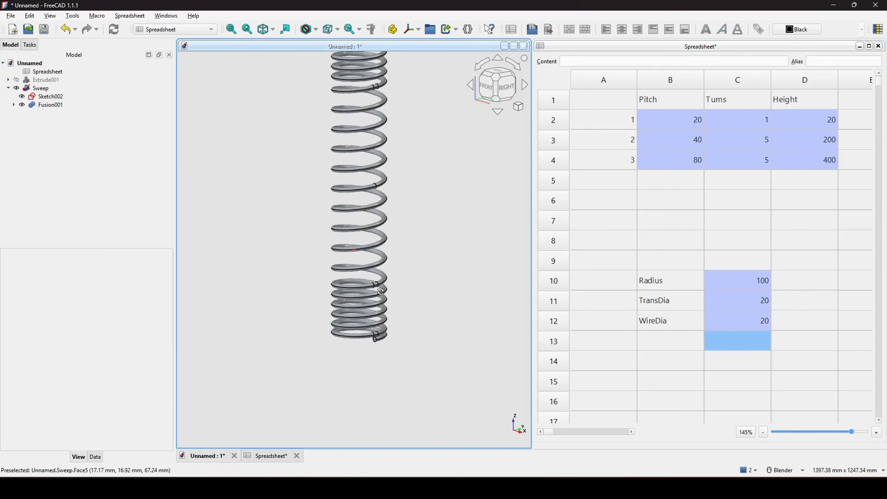
# - Examine the wire end and the joints between coil segments at the base of the spring
pyautogui.scroll(6, 381, 333)
pyautogui.scroll(8, 349, 305)
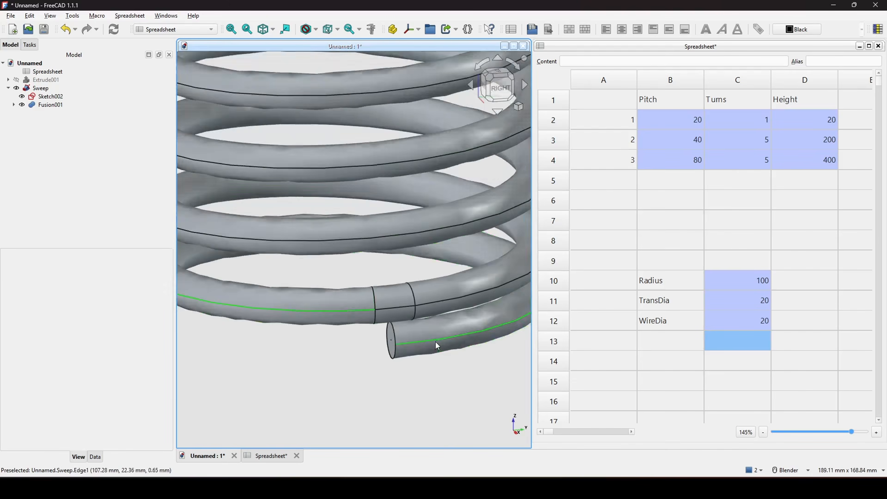
pyautogui.scroll(5, 349, 280)
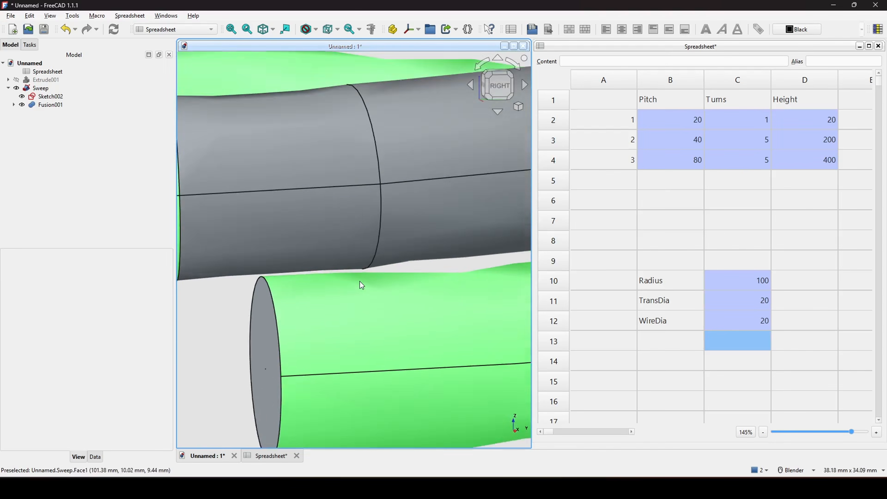
pyautogui.scroll(-5, 411, 266)
pyautogui.scroll(-5, 410, 265)
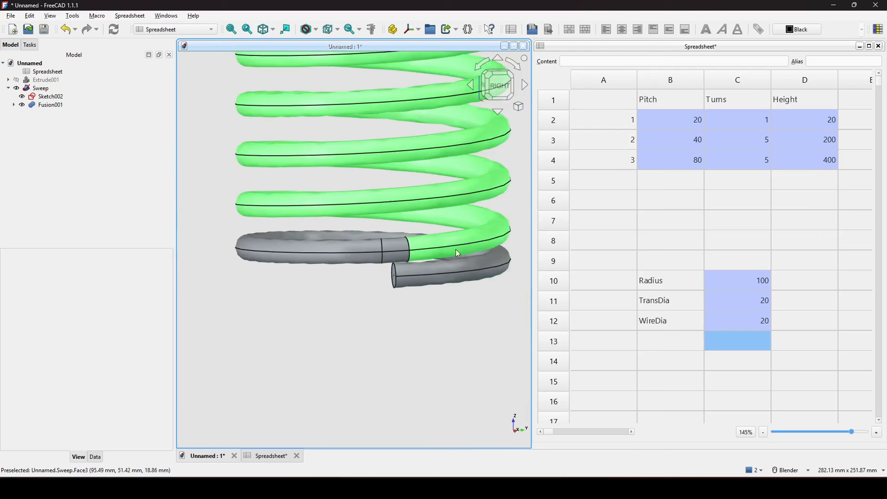
pyautogui.scroll(3, 456, 249)
pyautogui.scroll(-3, 368, 256)
pyautogui.scroll(5, 335, 275)
pyautogui.scroll(-5, 335, 276)
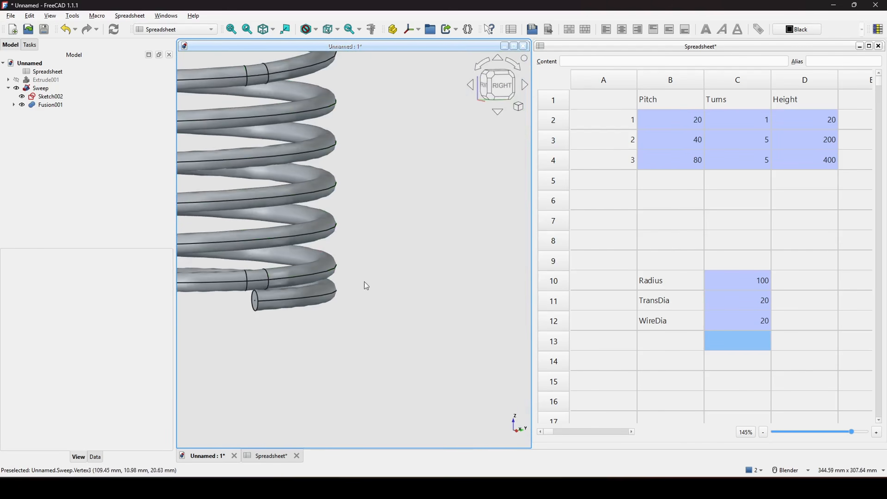
# - Select the short transition segment above the bottom coil and examine the transitions between pitches along the spring
pyautogui.scroll(6, 364, 282)
pyautogui.click(259, 248)
pyautogui.scroll(-5, 331, 257)
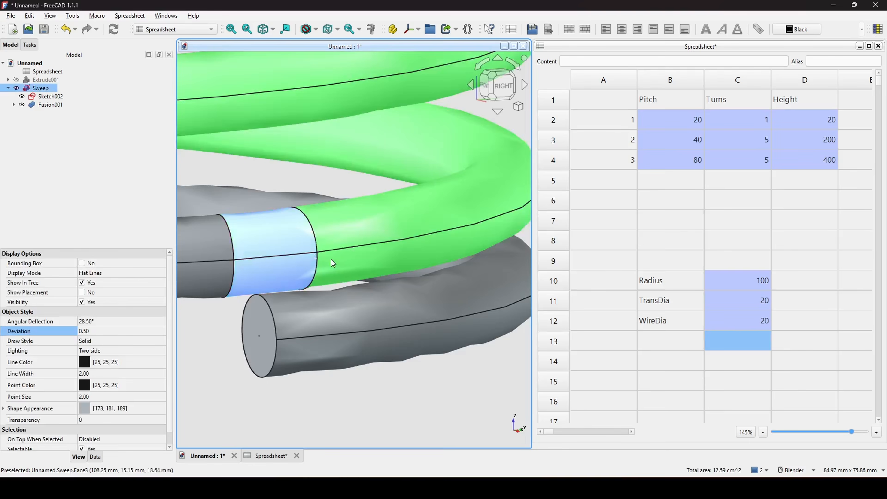
pyautogui.scroll(5, 322, 258)
pyautogui.scroll(-5, 381, 344)
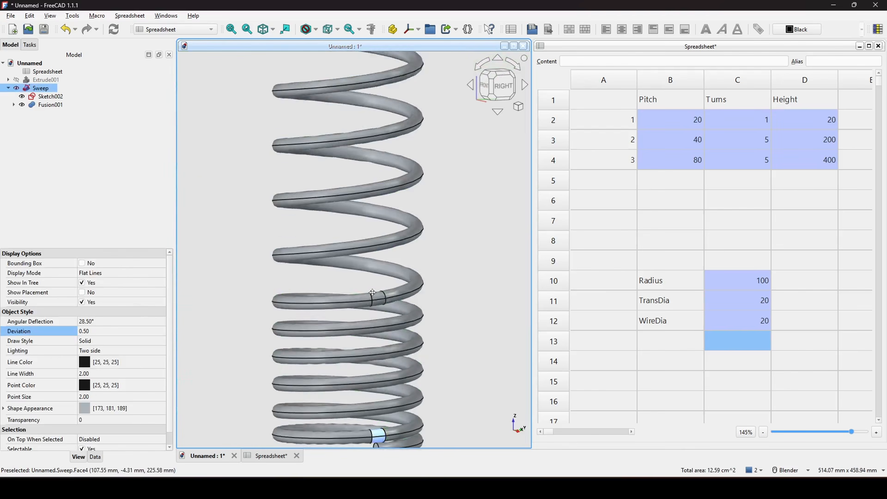
pyautogui.scroll(5, 379, 337)
pyautogui.scroll(-4, 401, 324)
pyautogui.scroll(-1, 400, 326)
pyautogui.keyDown('shift'); pyautogui.moveTo(417, 271); pyautogui.dragTo(405, 331, button='middle'); pyautogui.keyUp('shift')
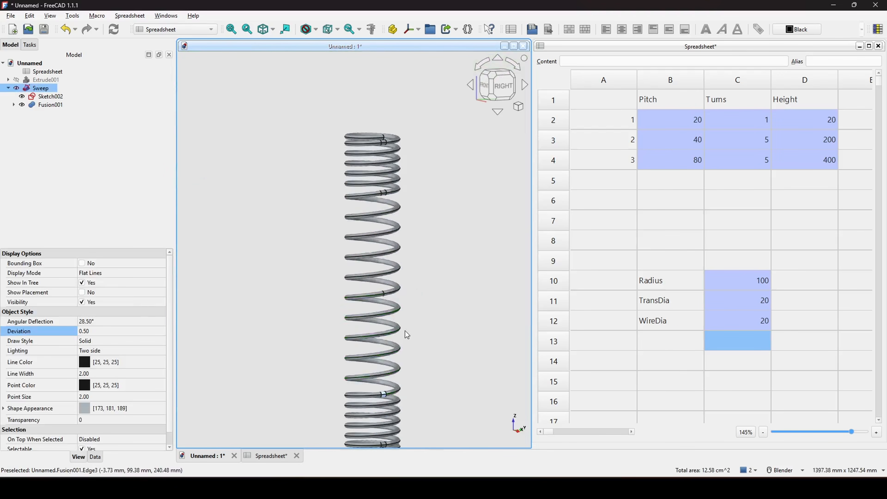
pyautogui.keyDown('shift'); pyautogui.moveTo(359, 269); pyautogui.dragTo(396, 279, button='middle'); pyautogui.keyUp('shift')
pyautogui.scroll(-2, 434, 294)
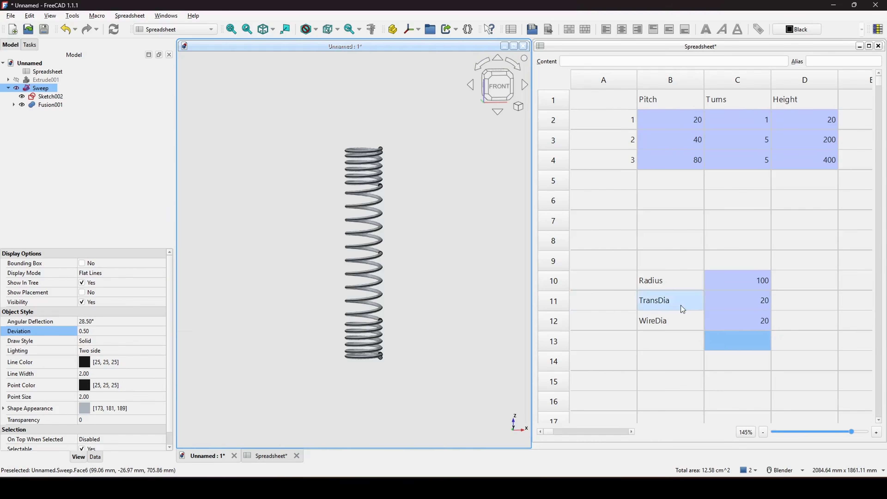
# - Check the TransDia formula in cell C11 and examine the matching transition segments on the spring
pyautogui.click(737, 303)
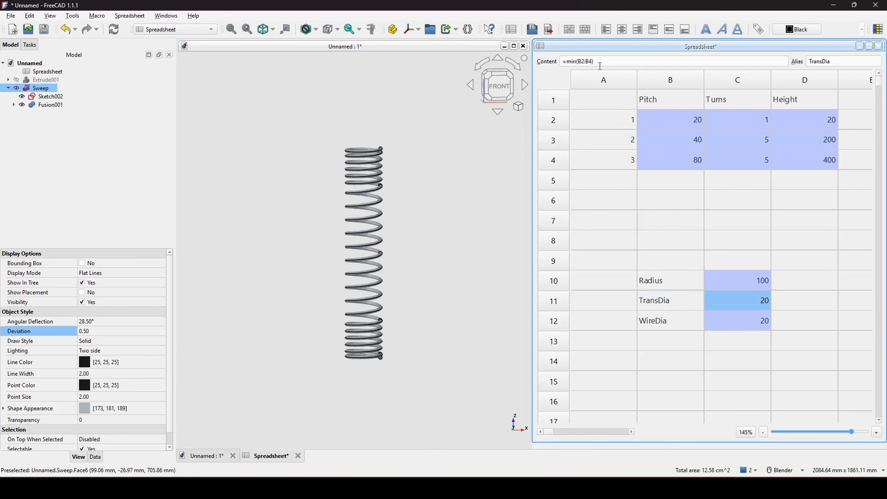
pyautogui.moveTo(423, 310); pyautogui.dragTo(434, 337, button='middle')
pyautogui.scroll(8, 380, 334)
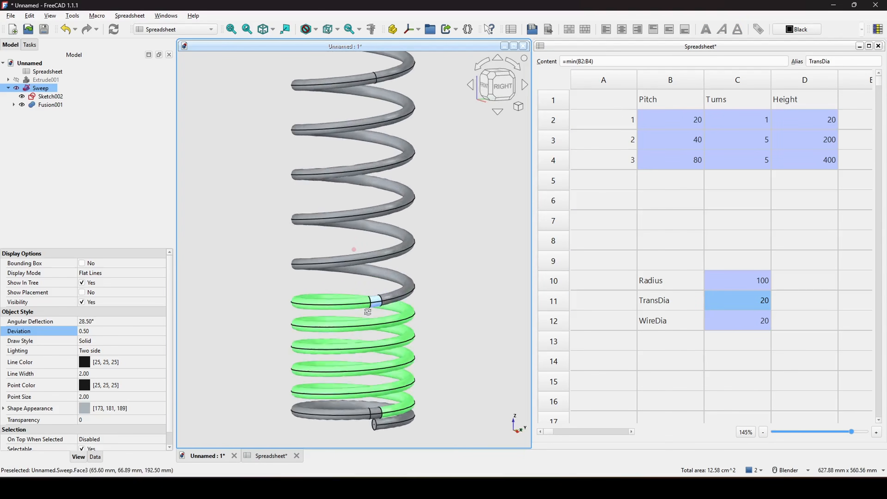
pyautogui.scroll(-7, 380, 296)
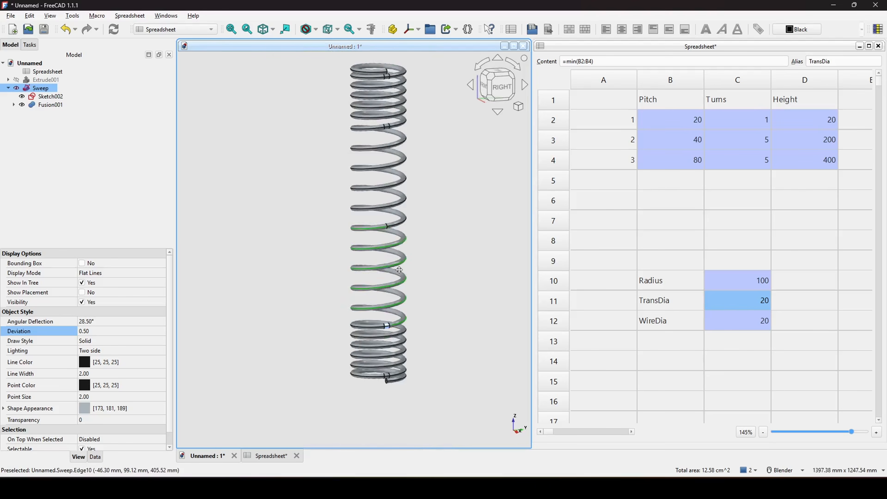
pyautogui.keyDown('shift'); pyautogui.moveTo(419, 243); pyautogui.dragTo(446, 242, button='middle'); pyautogui.keyUp('shift')
pyautogui.scroll(2, 429, 274)
pyautogui.click(444, 270)
pyautogui.scroll(-3, 453, 272)
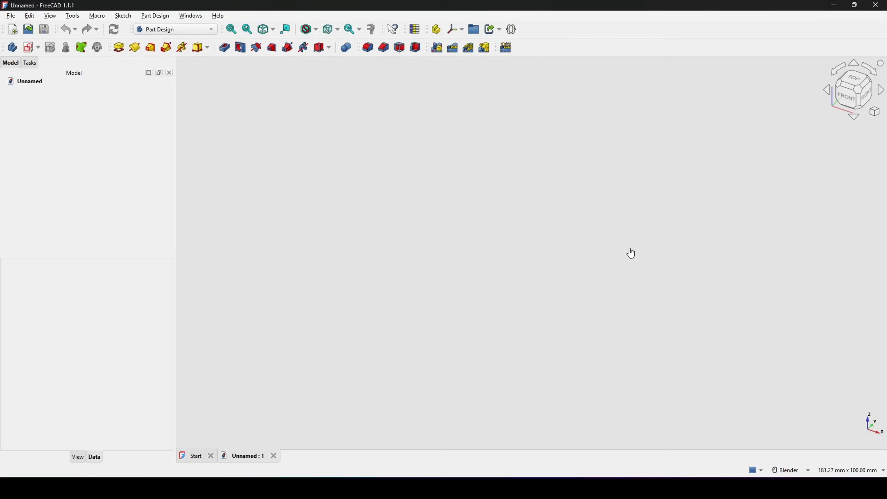
# - In the Part workbench, create a right-handed helix primitive with 1 mm pitch, 2 mm height and 1 mm radius
pyautogui.click(176, 30)
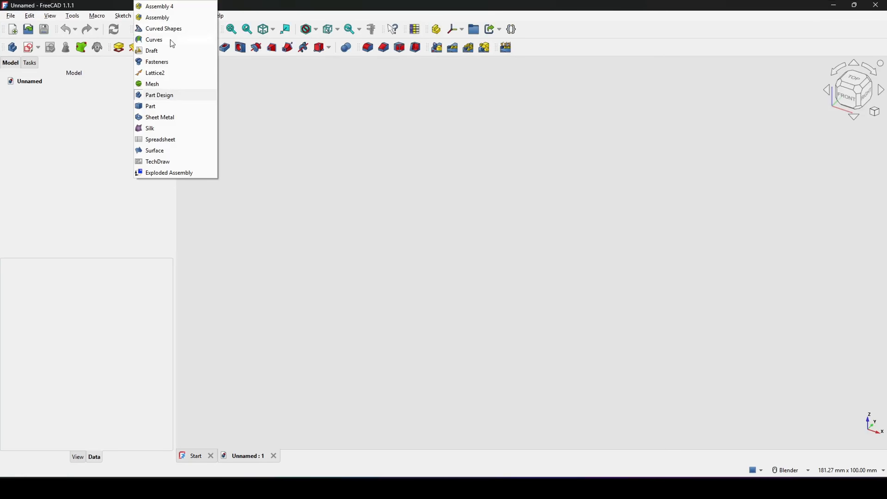
pyautogui.click(151, 106)
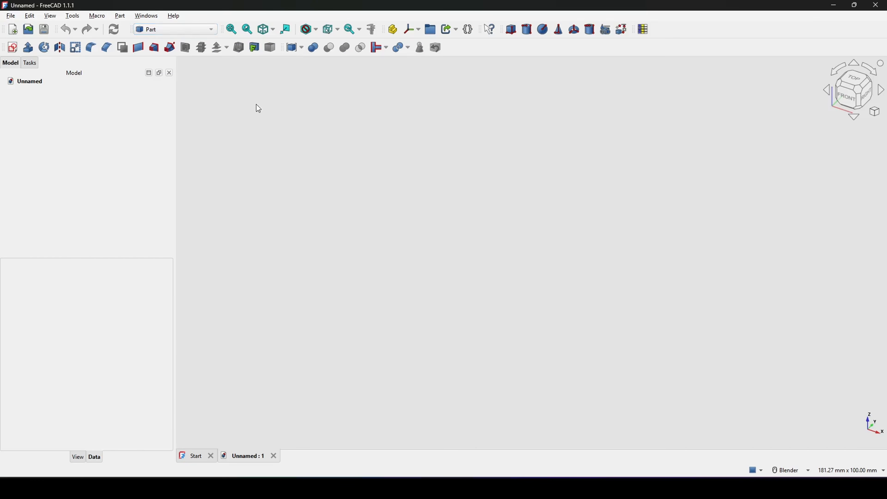
pyautogui.click(120, 16)
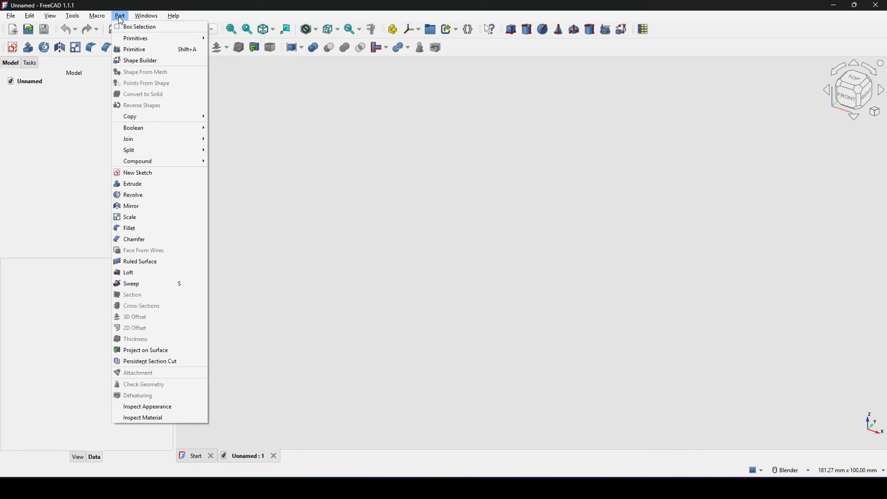
pyautogui.click(160, 50)
pyautogui.click(117, 126)
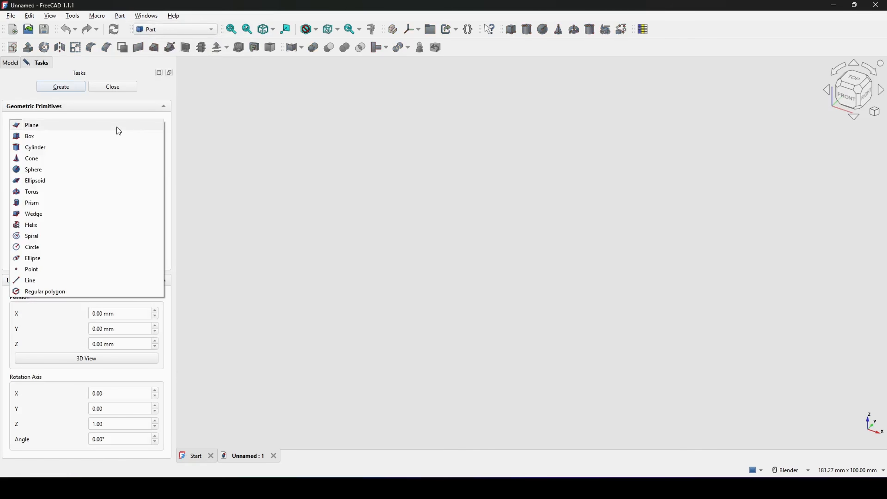
pyautogui.click(37, 225)
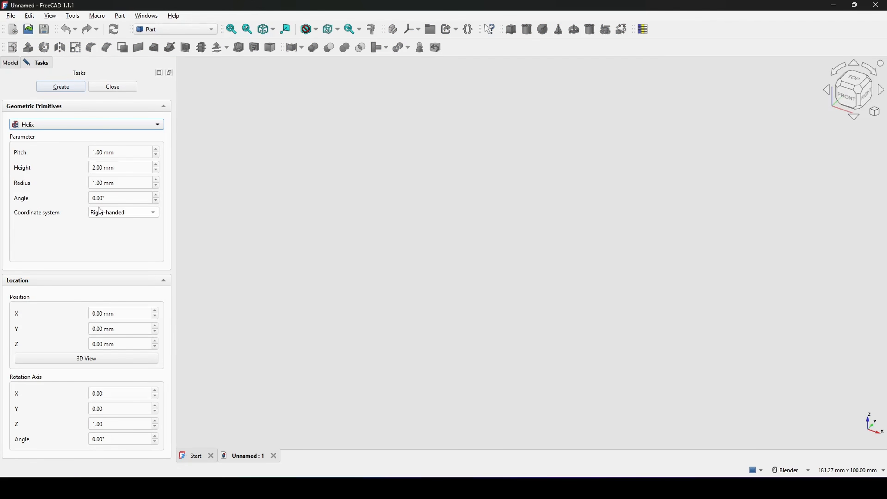
pyautogui.click(75, 86)
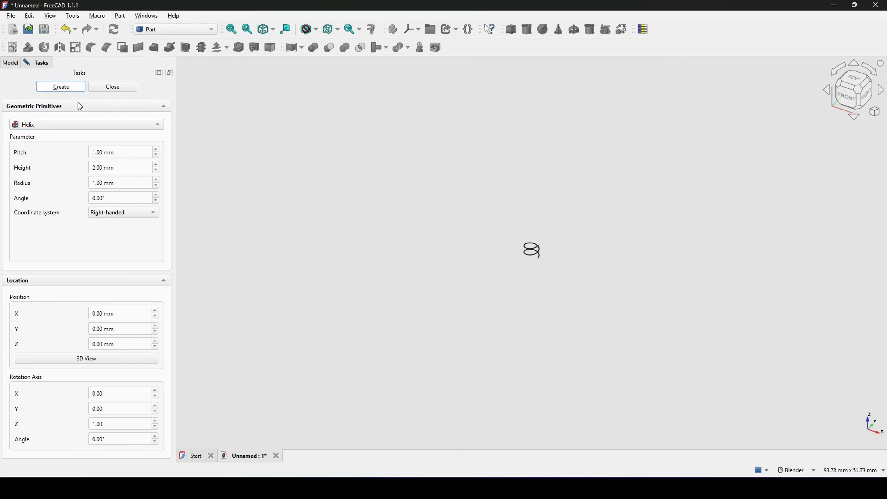
pyautogui.click(113, 87)
# - Review the helix's pitch, height and radius properties and examine its shape
pyautogui.scroll(-5, 457, 205)
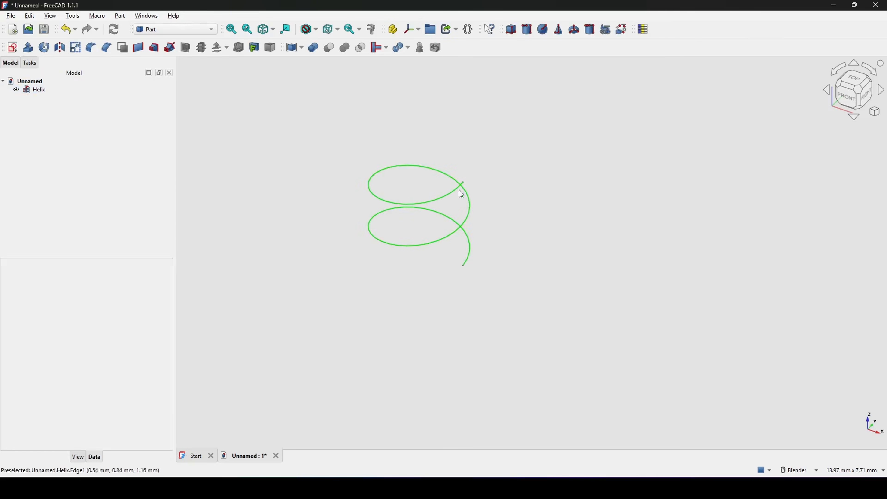
pyautogui.click(43, 90)
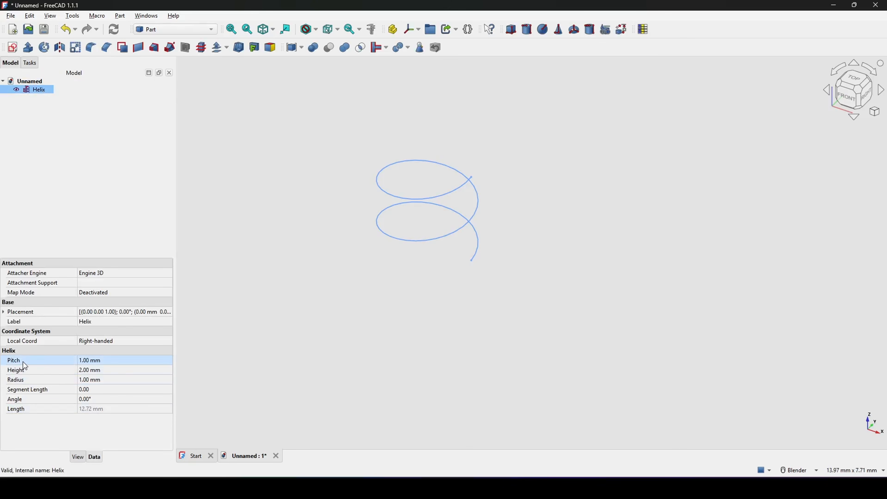
pyautogui.click(38, 383)
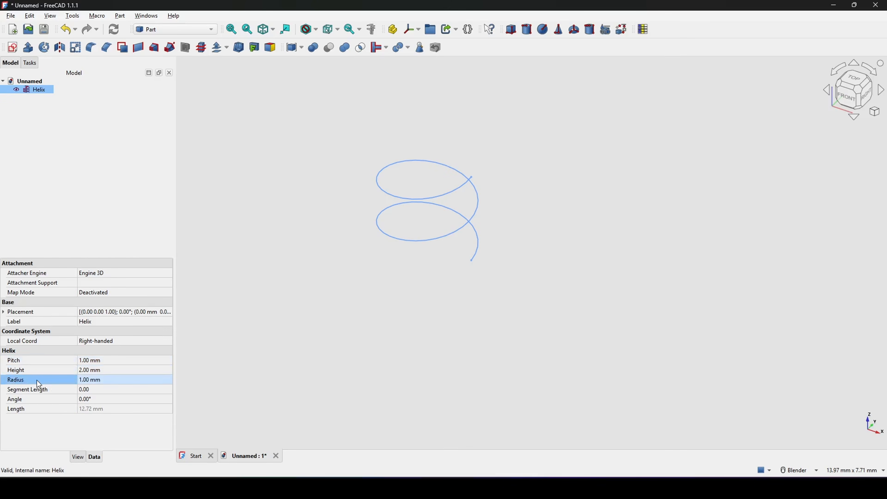
pyautogui.moveTo(479, 254); pyautogui.dragTo(460, 243, button='middle')
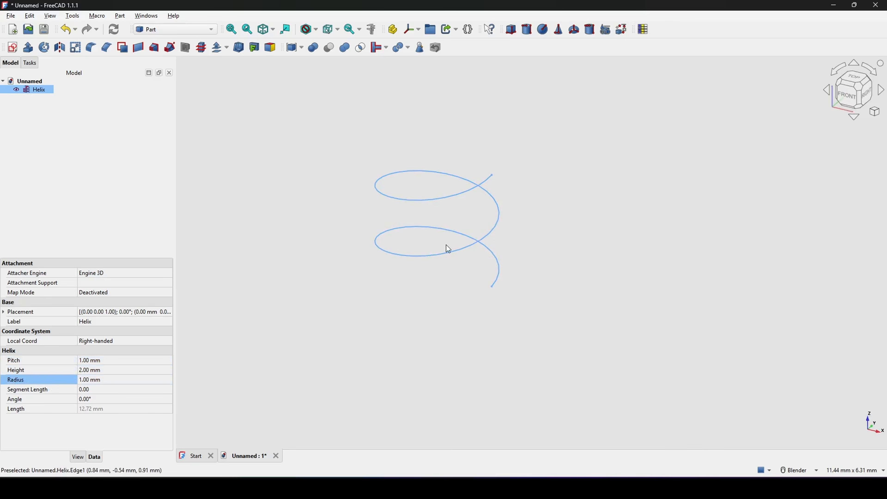
pyautogui.scroll(1, 446, 245)
pyautogui.moveTo(466, 208)
pyautogui.keyDown('shift'); pyautogui.mouseDown(button='middle')
pyautogui.moveTo(458, 223)
pyautogui.moveTo(472, 222)
pyautogui.mouseUp(button='middle'); pyautogui.keyUp('shift')
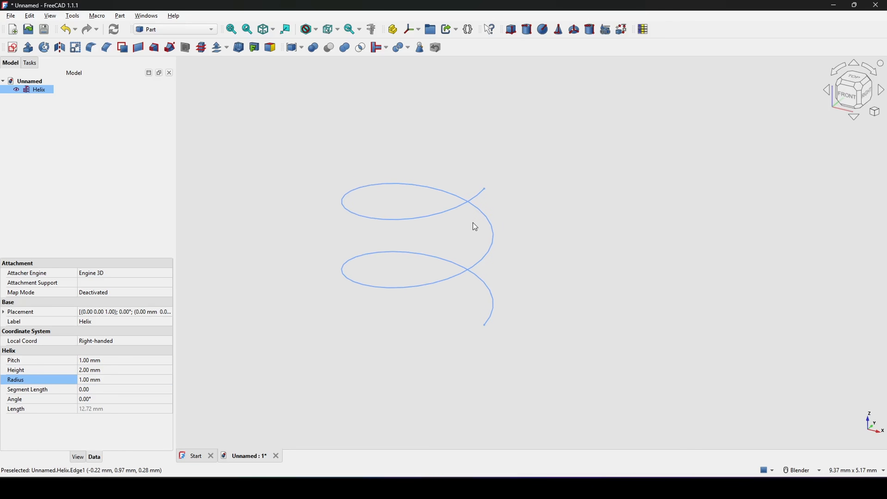
pyautogui.click(534, 198)
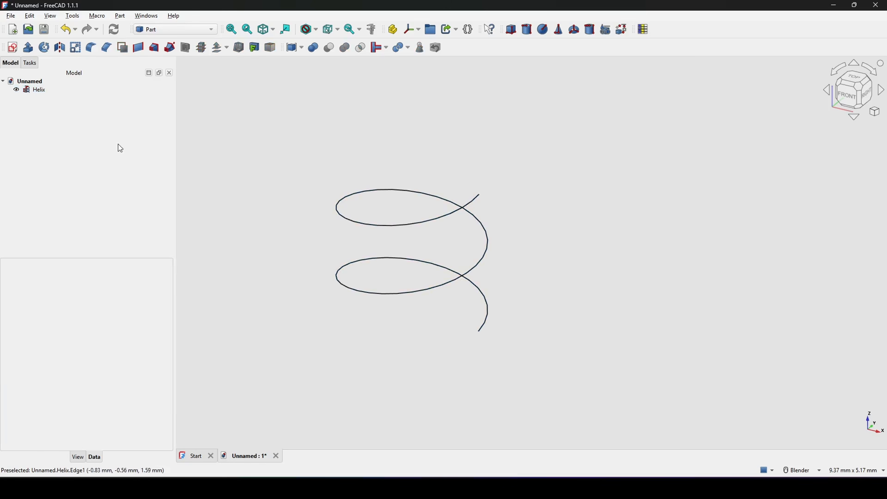
# - Switch to the Spreadsheet workbench, create a new spreadsheet and open it
pyautogui.click(171, 32)
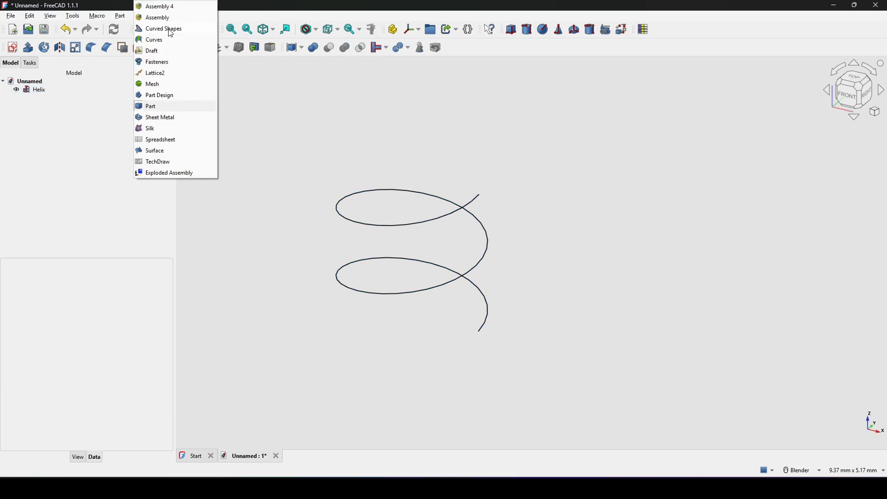
pyautogui.click(159, 140)
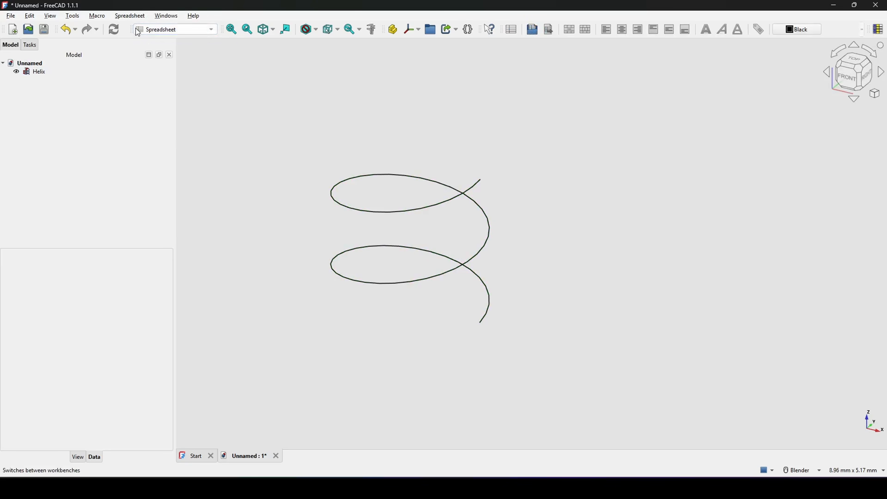
pyautogui.click(135, 17)
pyautogui.click(143, 33)
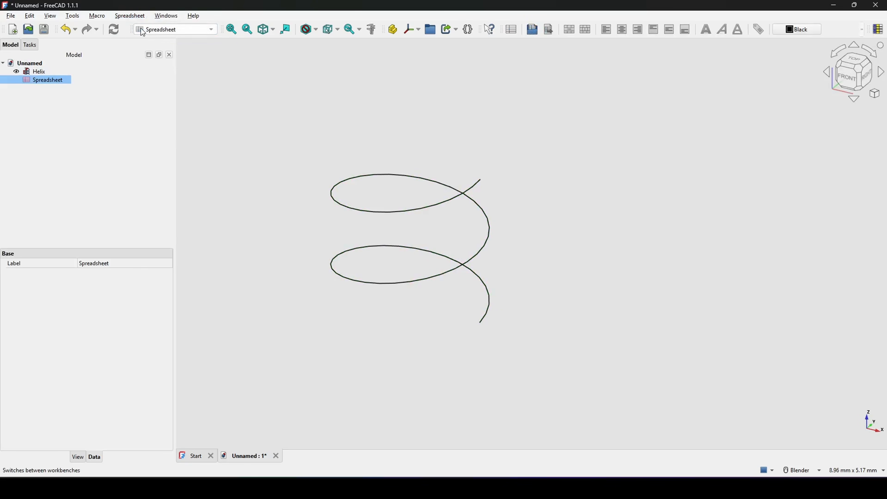
pyautogui.doubleClick(53, 82)
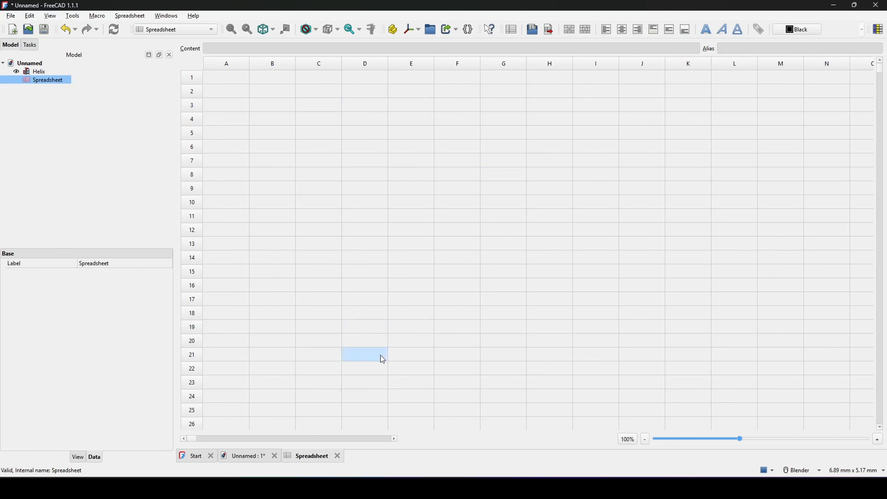
# - Tile the 3D view and spreadsheet side by side, closing the Start page and extending the spreadsheet window to full height
pyautogui.click(255, 456)
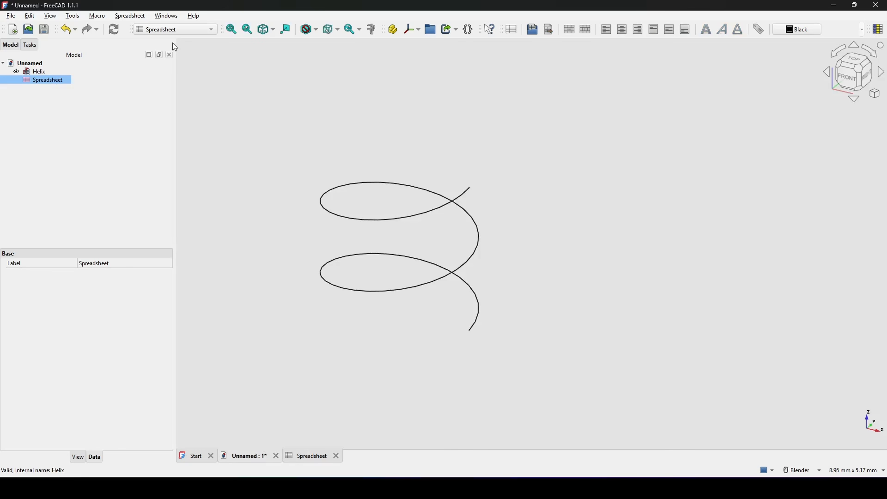
pyautogui.click(167, 16)
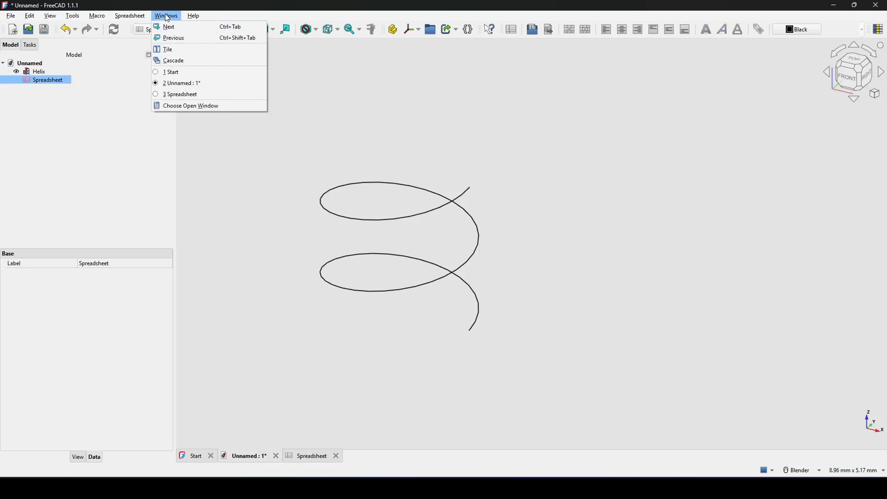
pyautogui.click(172, 50)
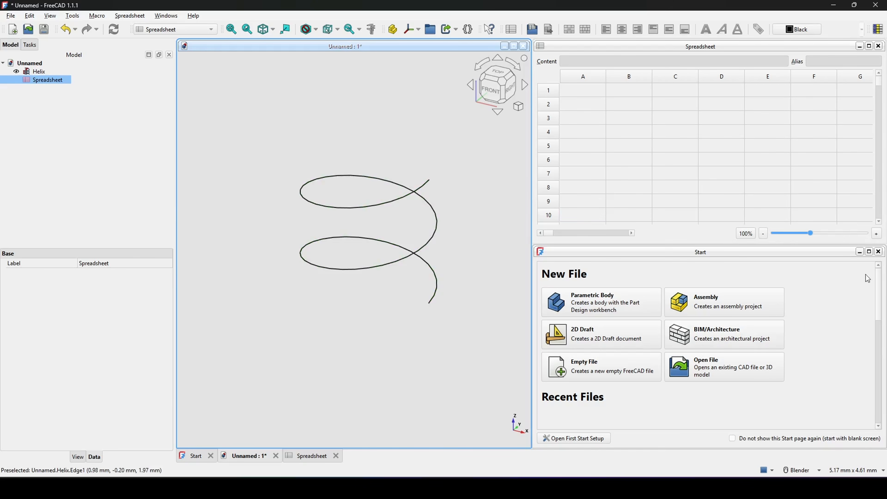
pyautogui.click(878, 252)
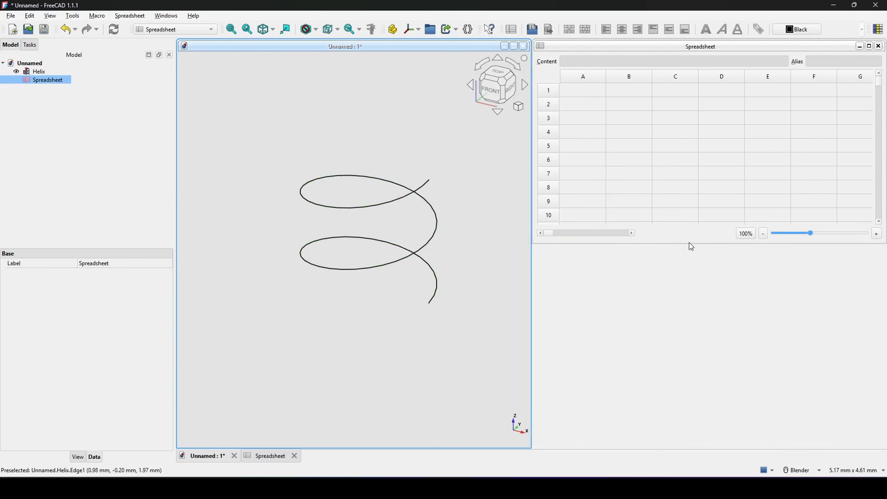
pyautogui.moveTo(689, 243); pyautogui.dragTo(695, 453)
# - Number the parameter rows 1, 2 and 3 in cells A2 to A4
pyautogui.keyDown('shift'); pyautogui.moveTo(388, 199); pyautogui.dragTo(378, 215, button='middle'); pyautogui.keyUp('shift')
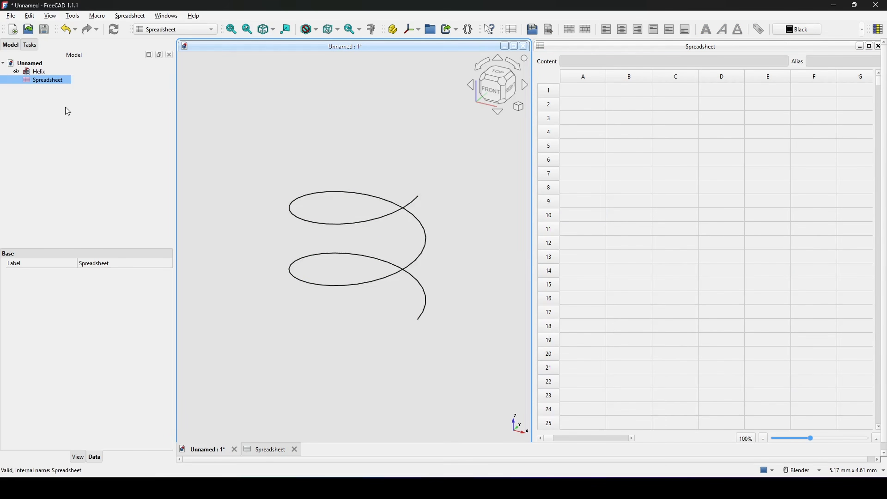
pyautogui.scroll(-1, 367, 138)
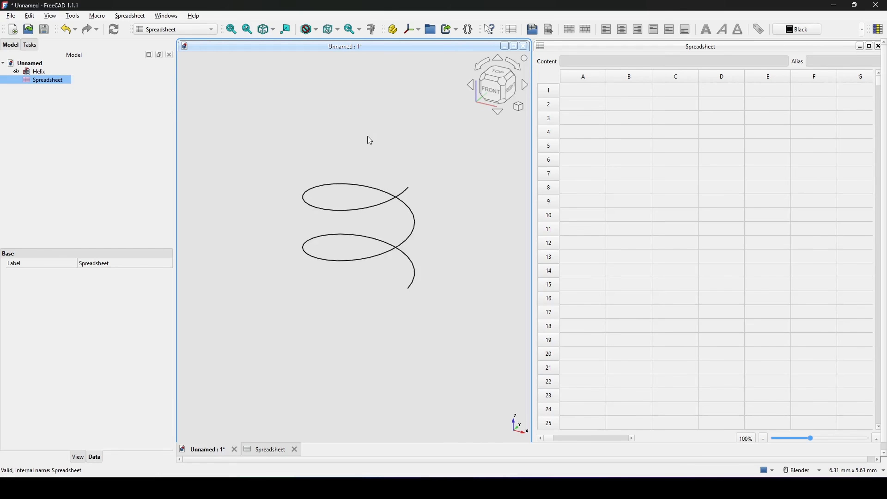
pyautogui.scroll(1, 369, 140)
pyautogui.click(582, 108)
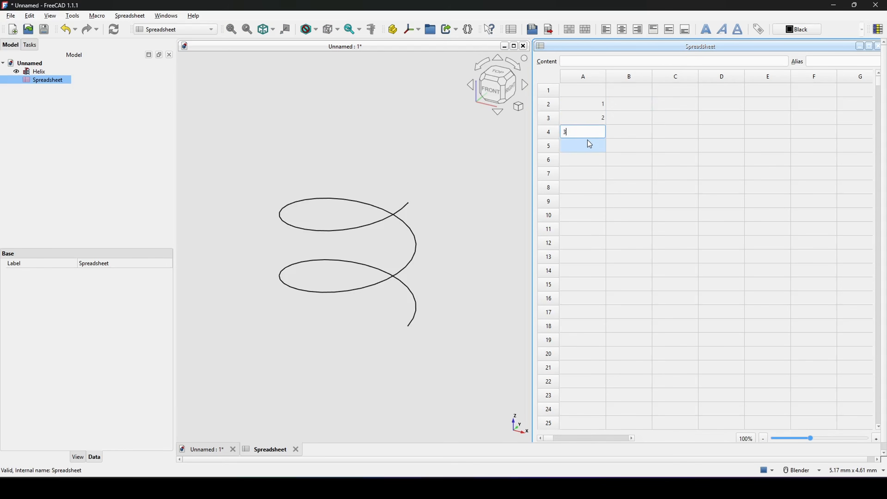
# - Enter the column headings Pitch, Turns and Height in cells B1, C1 and D1
pyautogui.click(625, 92)
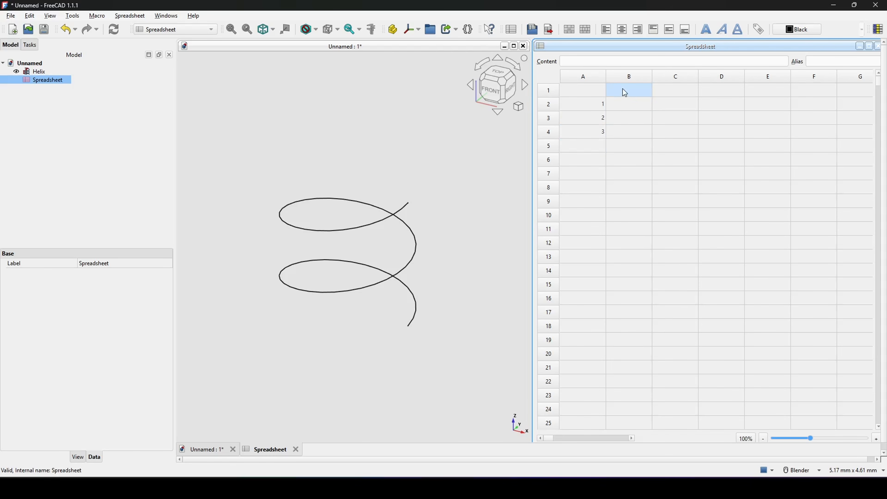
pyautogui.write('Pitch')
pyautogui.press('Tab')
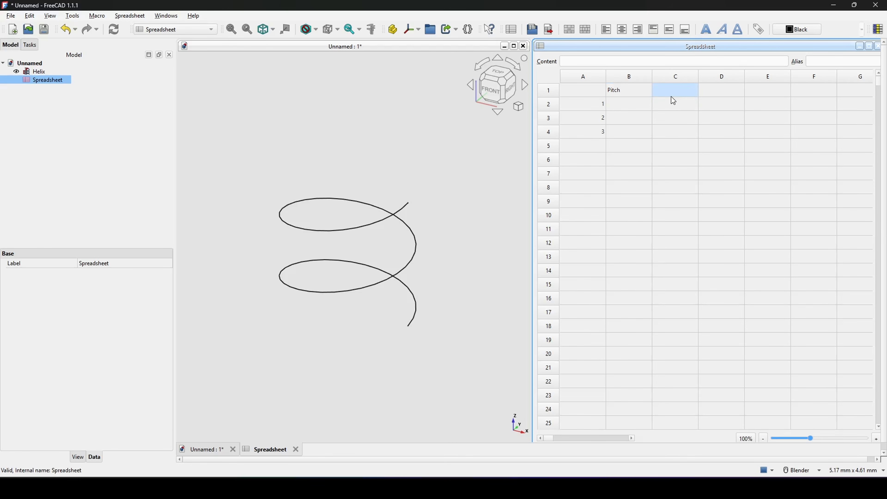
pyautogui.moveTo(671, 97); pyautogui.dragTo(743, 84)
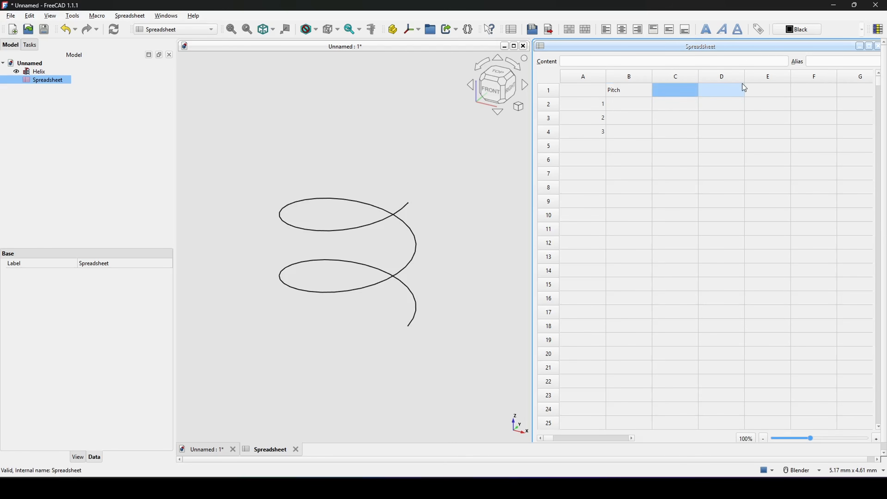
pyautogui.write('Turns')
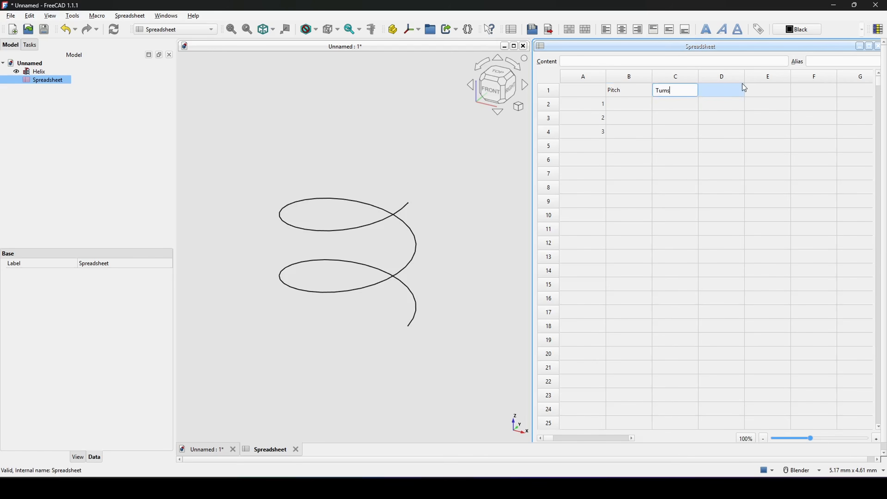
pyautogui.press('Return')
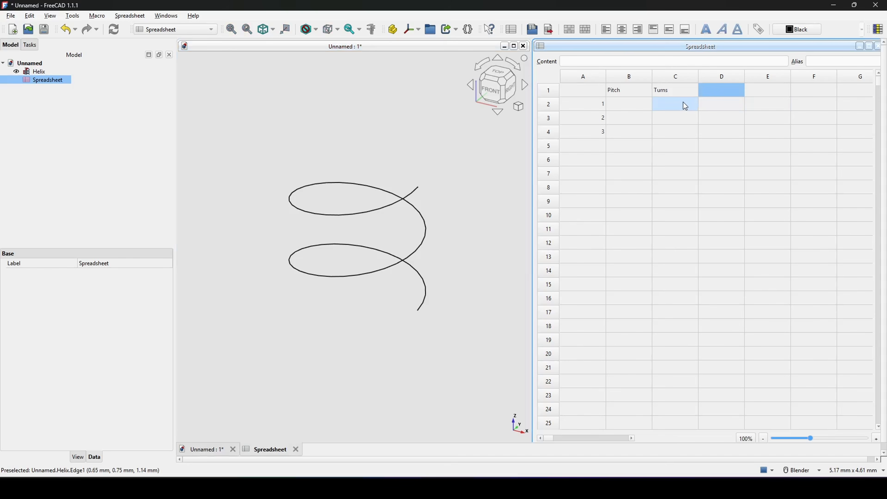
pyautogui.keyDown('shift'); pyautogui.moveTo(430, 203); pyautogui.dragTo(432, 205, button='middle'); pyautogui.keyUp('shift')
pyautogui.doubleClick(734, 90)
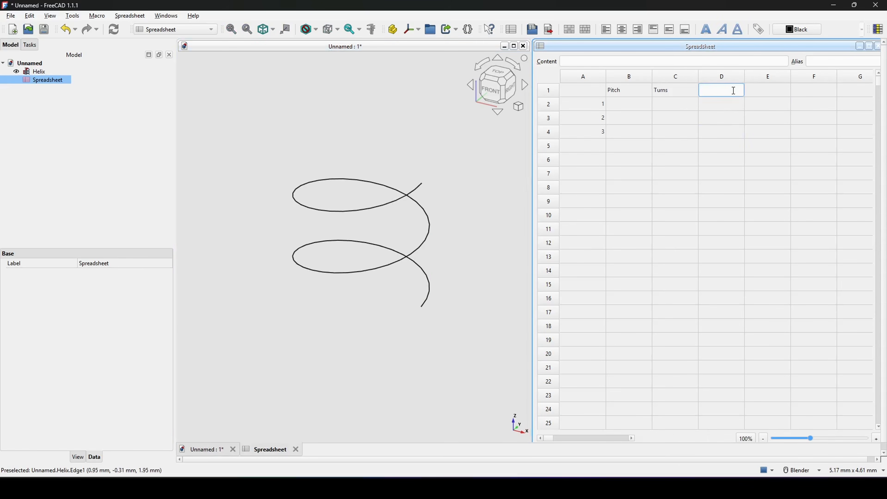
pyautogui.write('Height')
pyautogui.press('Return')
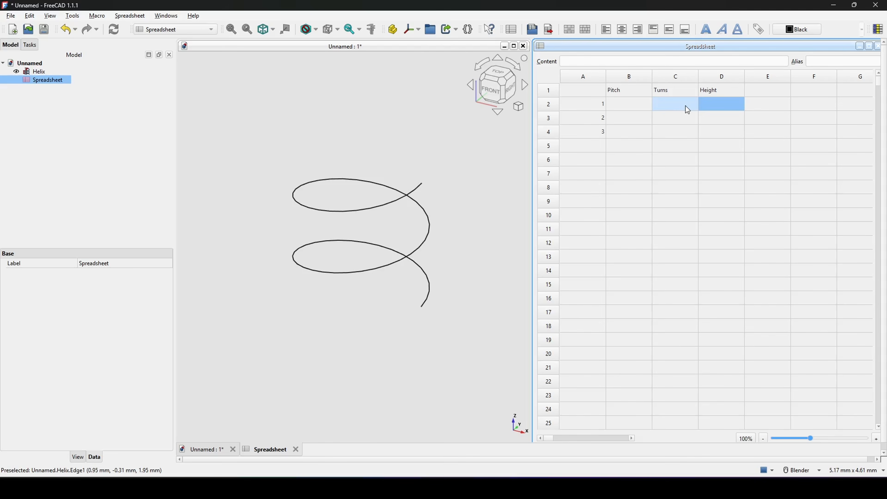
pyautogui.click(624, 94)
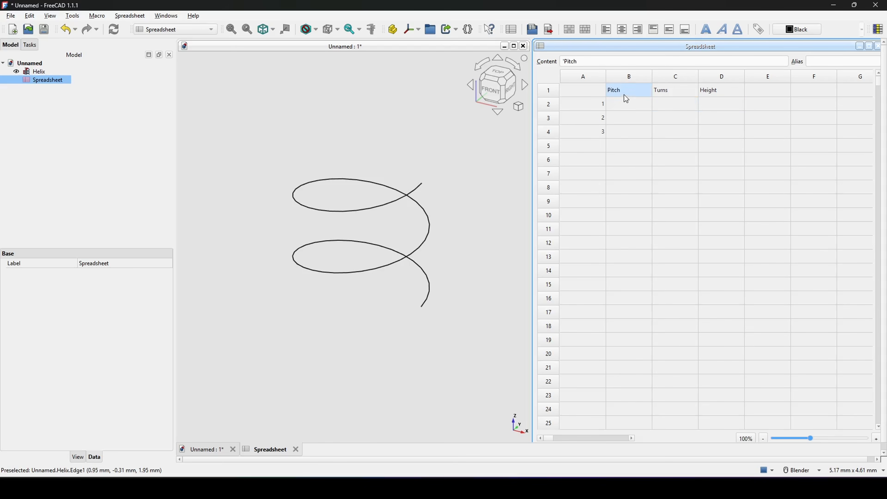
pyautogui.click(664, 91)
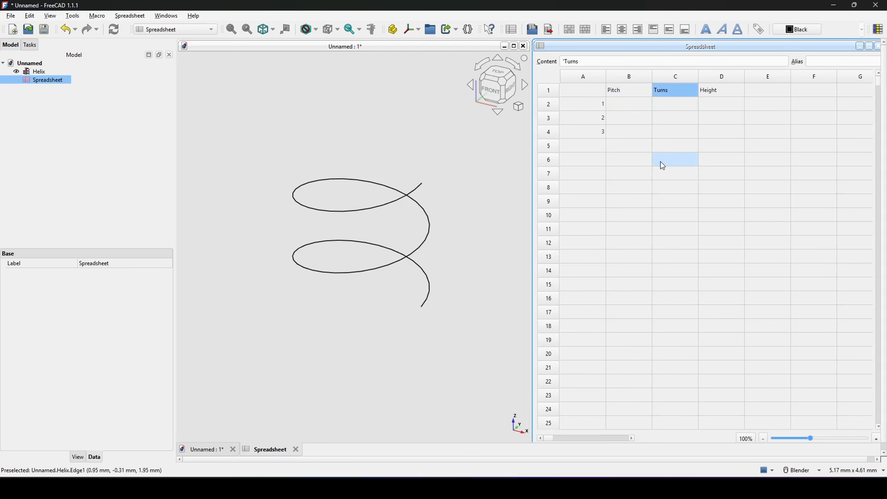
# - Add a Radius label in cell B10 with the value 25 in C10
pyautogui.click(625, 215)
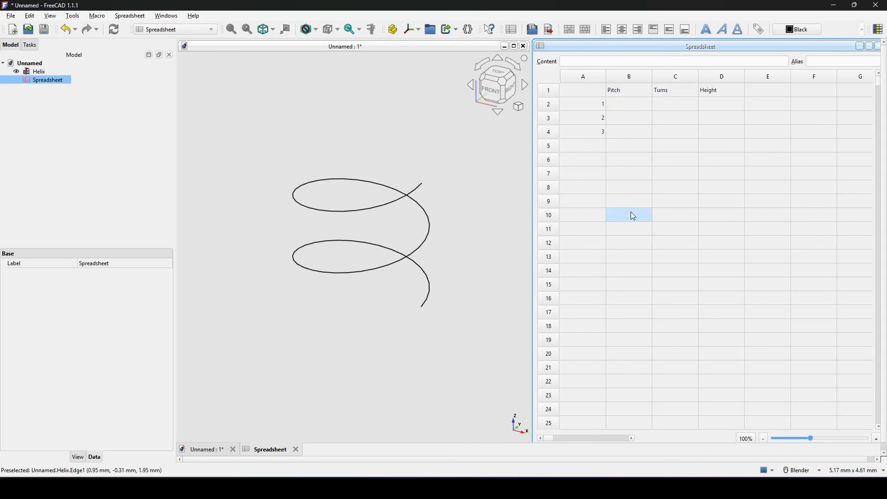
pyautogui.write('Radius')
pyautogui.click(655, 213)
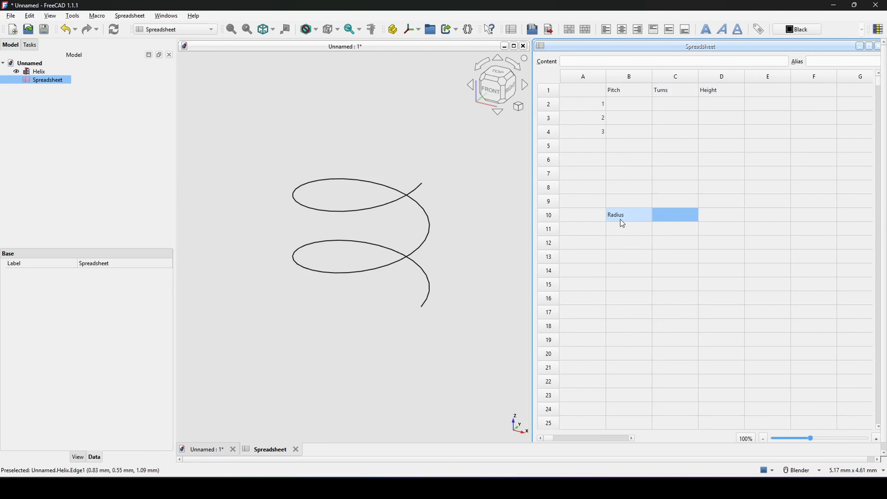
pyautogui.doubleClick(674, 218)
pyautogui.write('25')
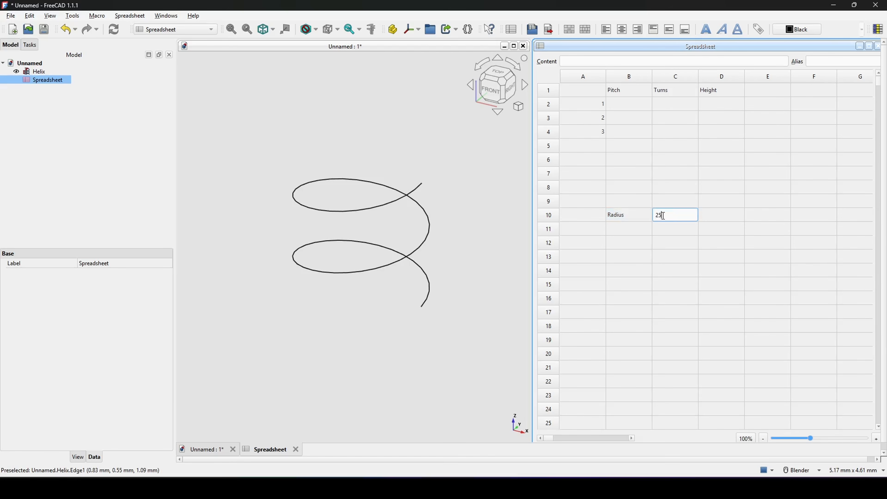
pyautogui.click(633, 218)
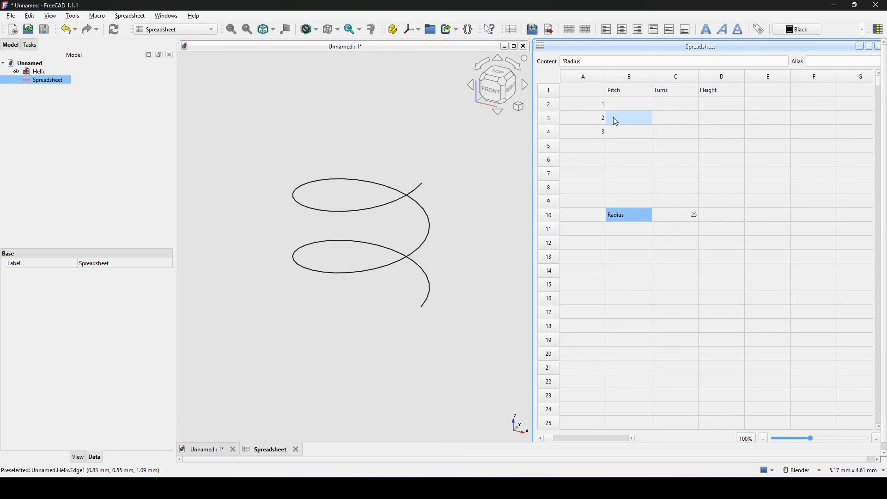
# - Fill the Pitch column with 5, 10 and 40 for rows numbered 1 to 3
pyautogui.click(634, 106)
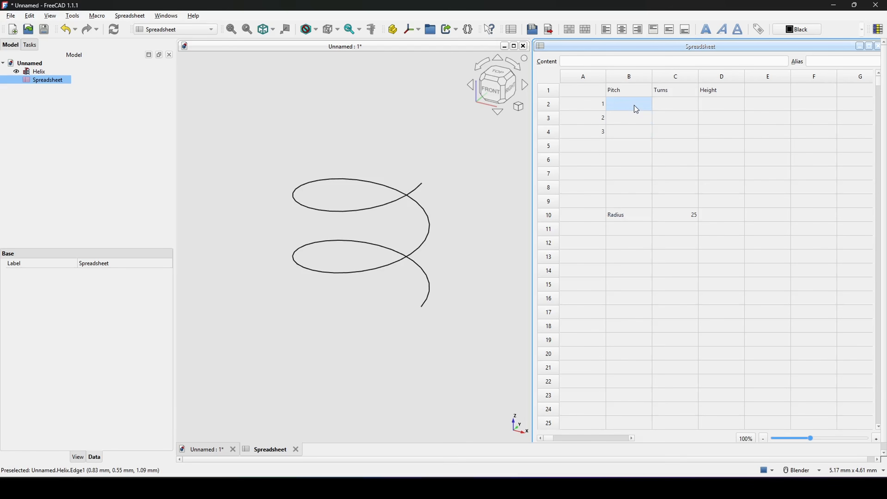
pyautogui.write('5')
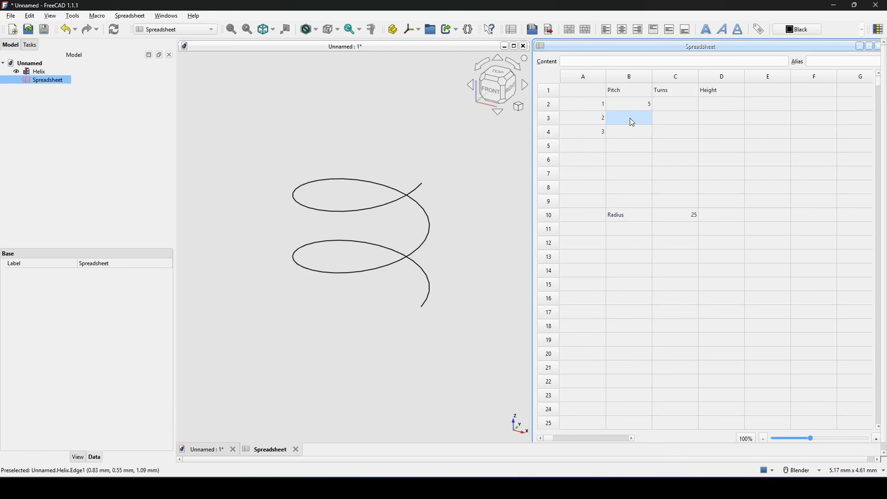
pyautogui.doubleClick(631, 122)
pyautogui.write('10')
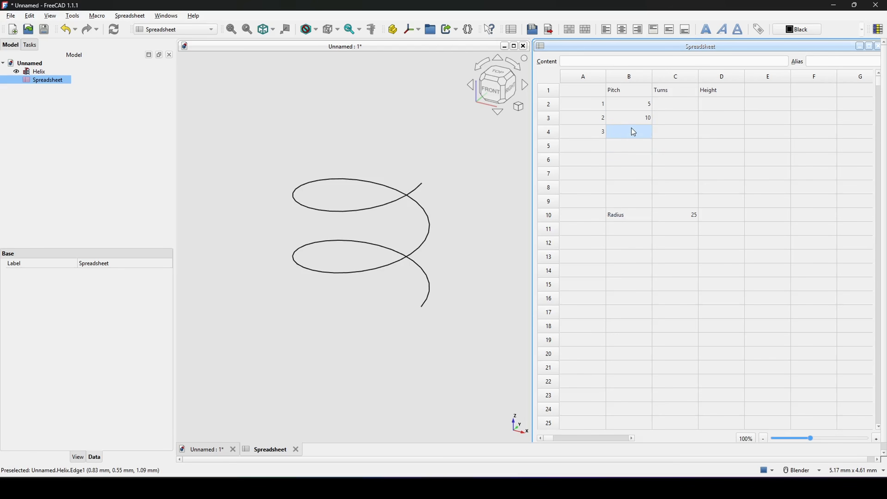
pyautogui.doubleClick(633, 132)
pyautogui.write('40')
pyautogui.press('Return')
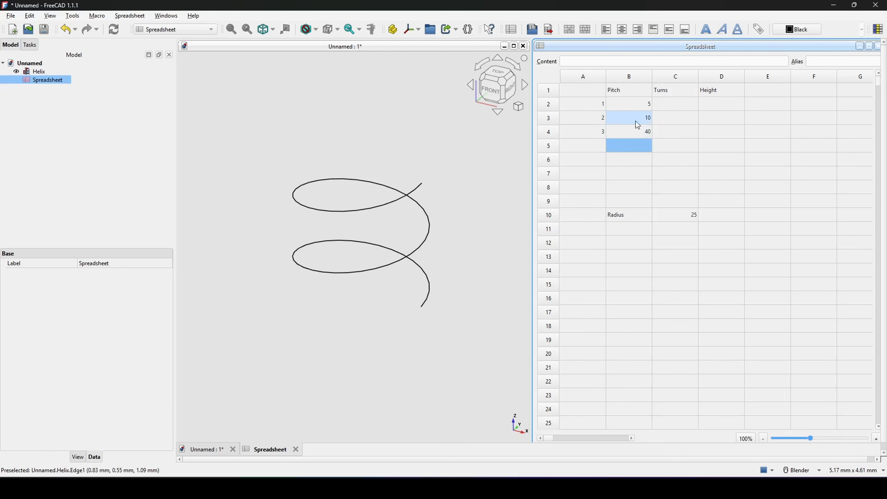
pyautogui.click(644, 133)
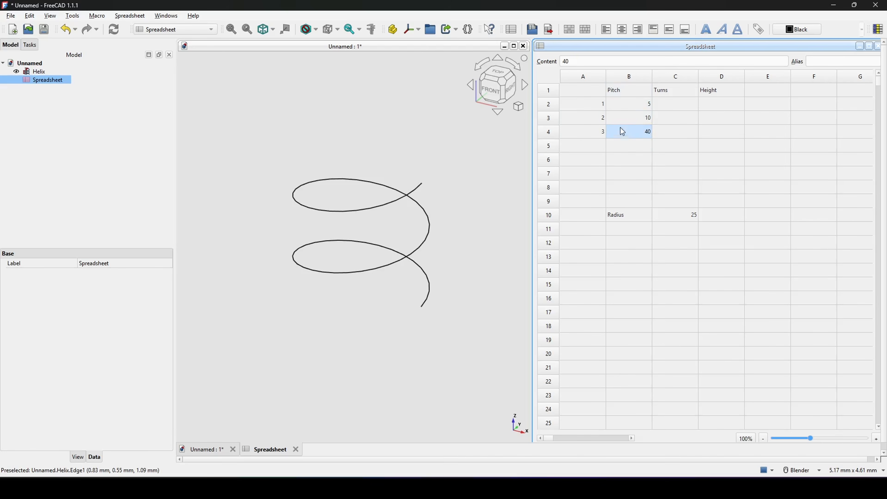
# - Fill the Turns column with 1, 2 and 6 in cells C2 to C4
pyautogui.click(692, 108)
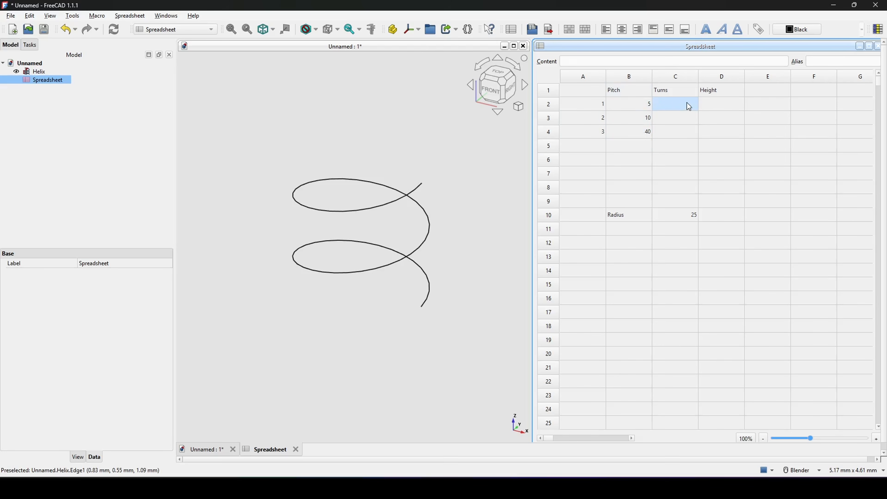
pyautogui.write('1')
pyautogui.press('Return')
pyautogui.write('2')
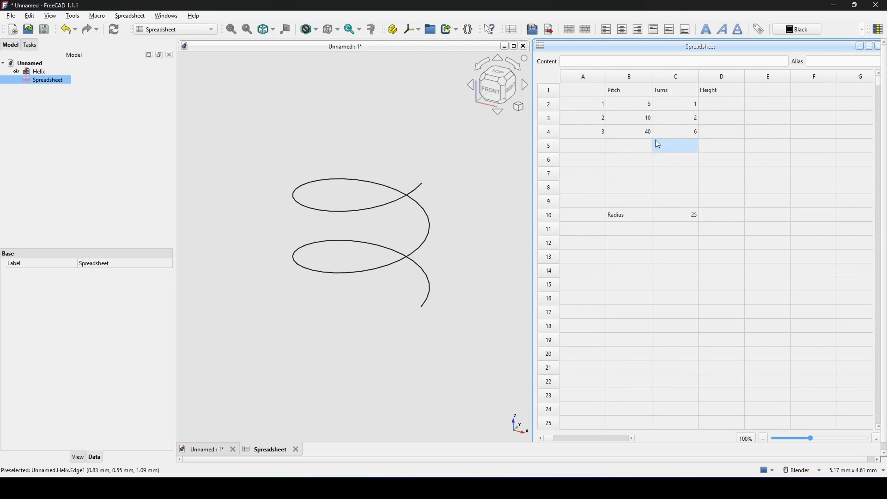
pyautogui.click(691, 132)
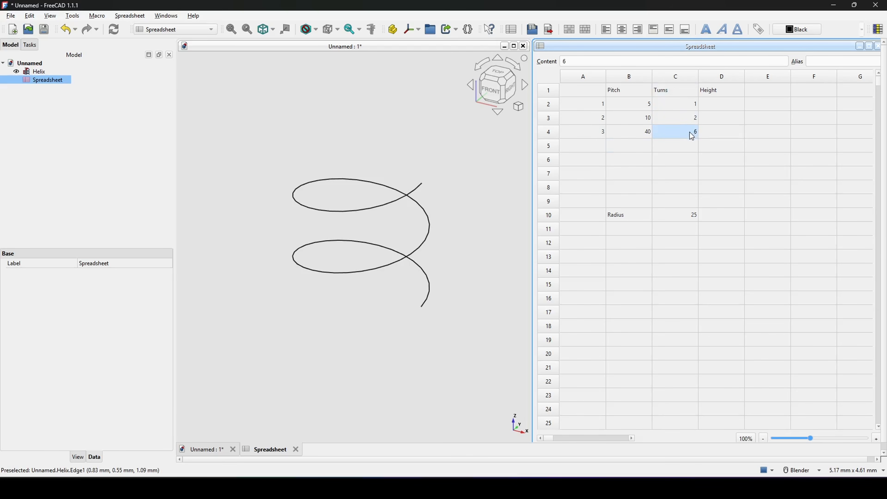
pyautogui.moveTo(687, 138)
pyautogui.mouseDown()
pyautogui.moveTo(710, 126)
pyautogui.moveTo(679, 138)
pyautogui.mouseUp()
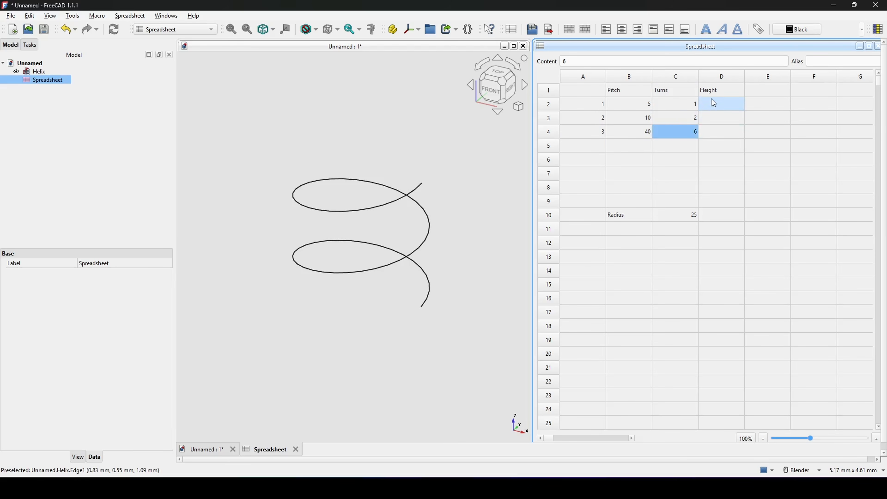
# - Assign the aliases Pitch1, Pitch2 and Pitch3 to the pitch values in B2, B3 and B4
pyautogui.click(643, 109)
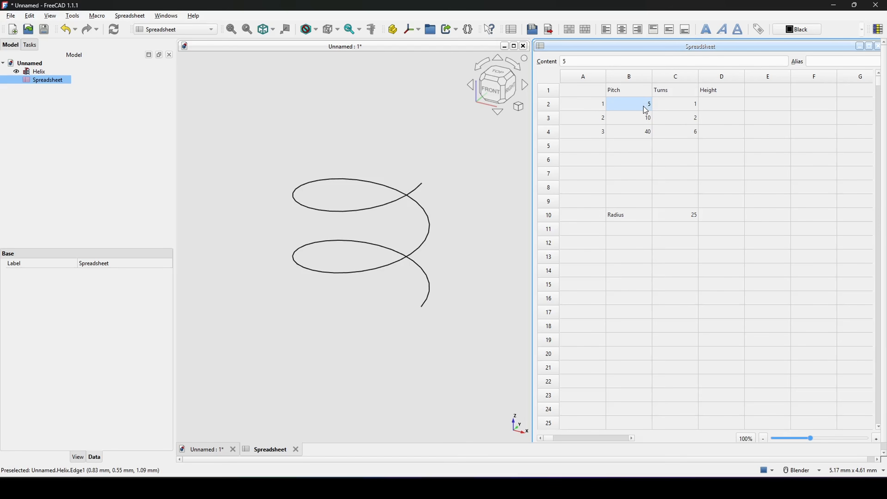
pyautogui.click(823, 61)
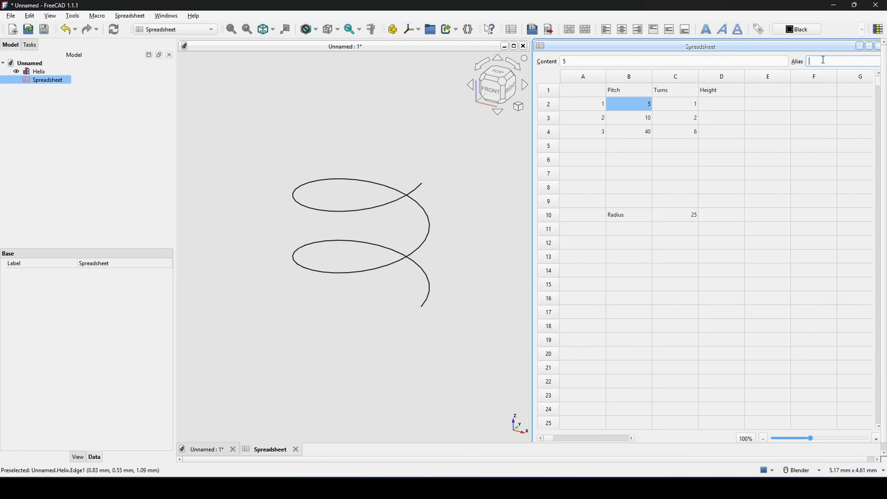
pyautogui.write('Pitch1')
pyautogui.click(642, 118)
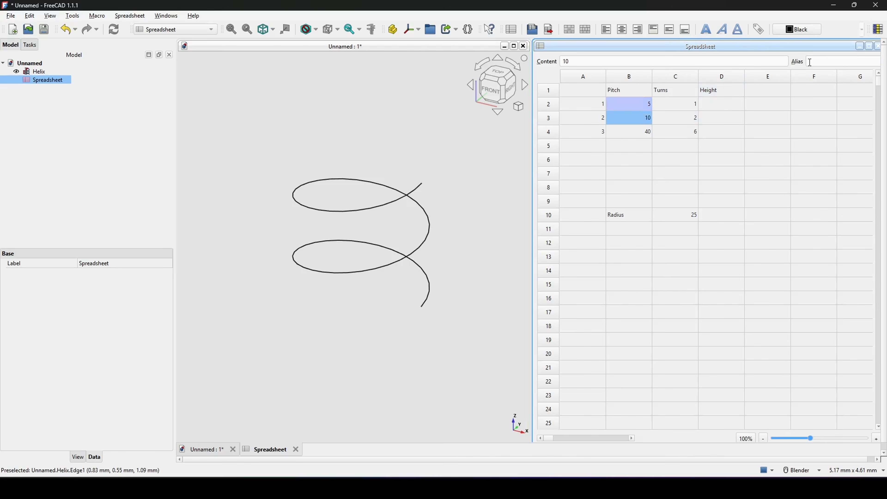
pyautogui.click(822, 61)
pyautogui.write('Pitch1')
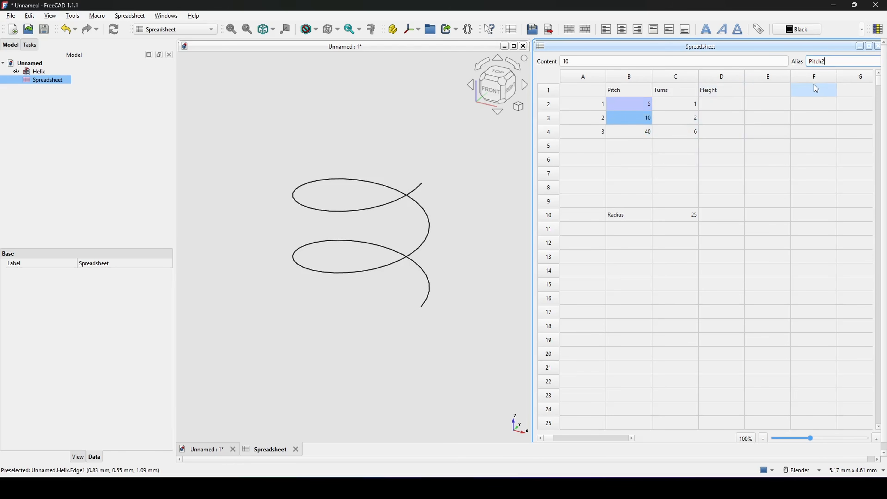
pyautogui.click(640, 130)
pyautogui.click(840, 61)
pyautogui.write('Pitch1')
pyautogui.press('BackSpace')
pyautogui.write('3')
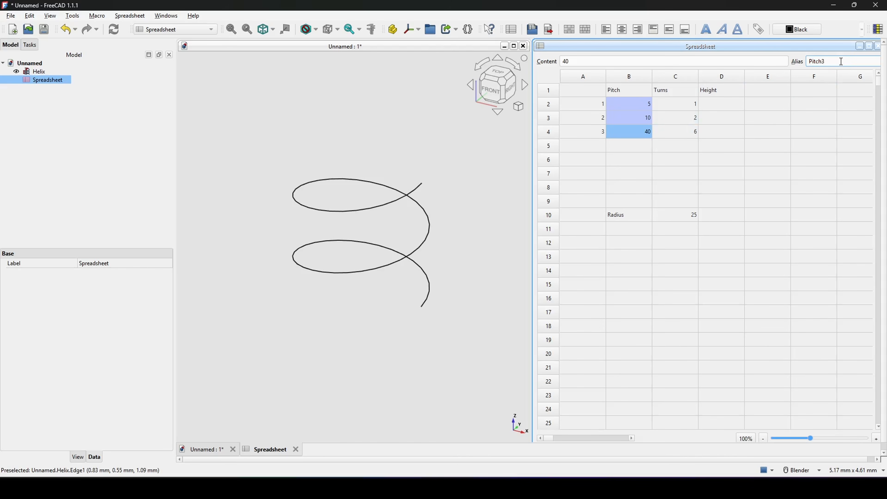
# - Assign the aliases Turn1, Turn2 and Turn3 to the turns values in C2, C3 and C4
pyautogui.click(666, 123)
pyautogui.click(691, 106)
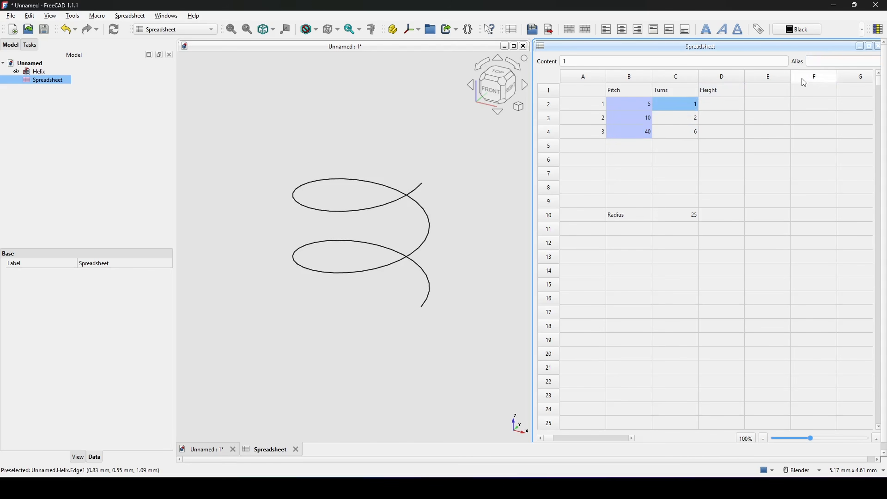
pyautogui.click(824, 62)
pyautogui.write('Turn1')
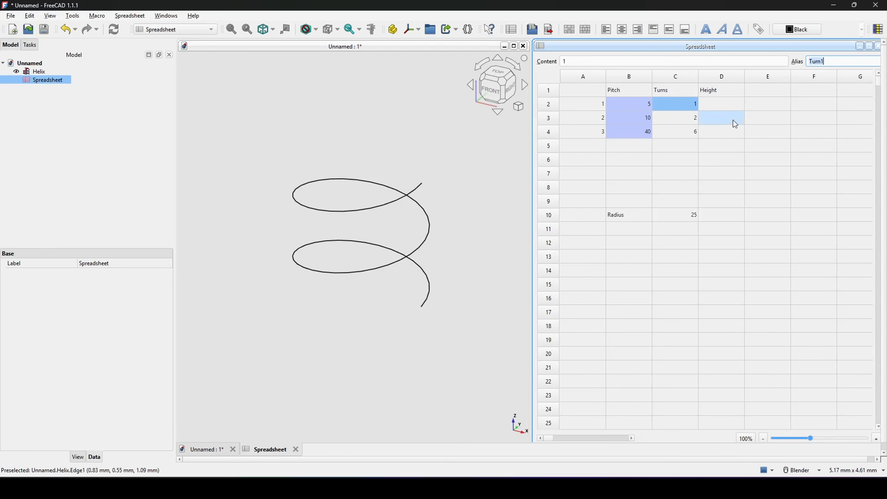
pyautogui.click(684, 119)
pyautogui.click(840, 62)
pyautogui.write('Turn2')
pyautogui.click(678, 132)
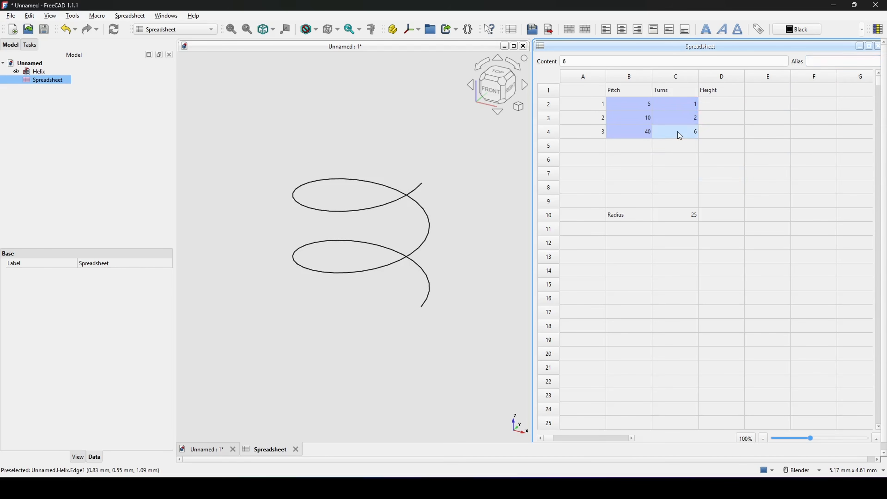
pyautogui.click(842, 61)
pyautogui.write('Turn3')
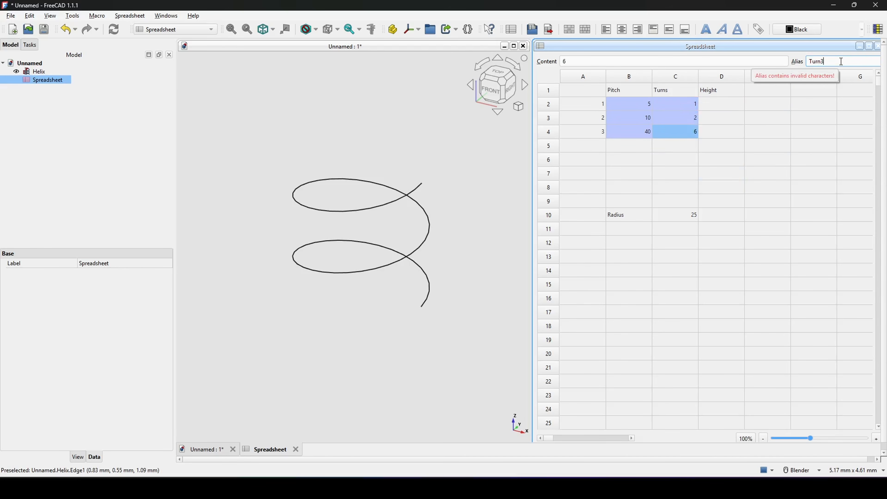
pyautogui.click(818, 101)
pyautogui.click(726, 110)
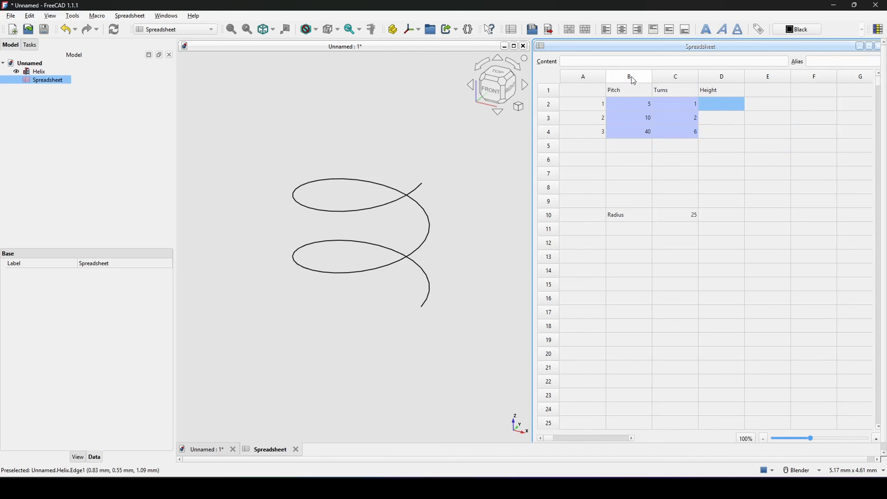
# - Calculate the first height in D2 with the formula =Pitch1 * Turn1
pyautogui.click(620, 61)
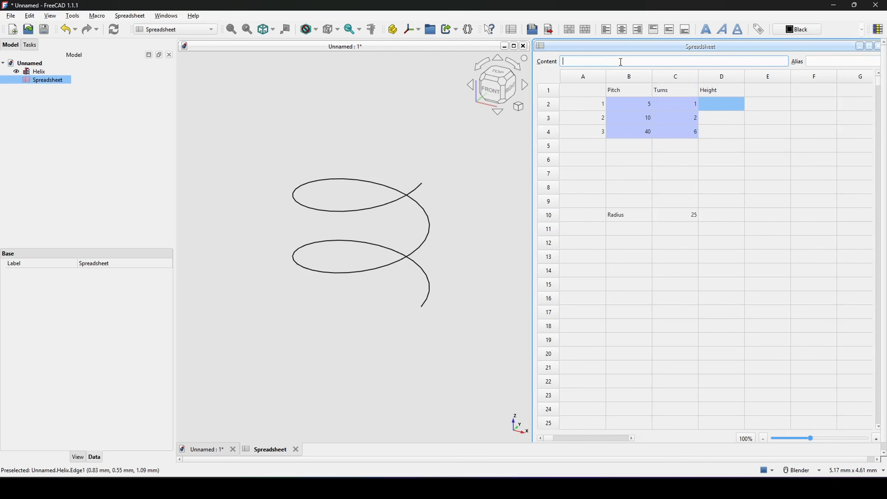
pyautogui.write('=Pitch1')
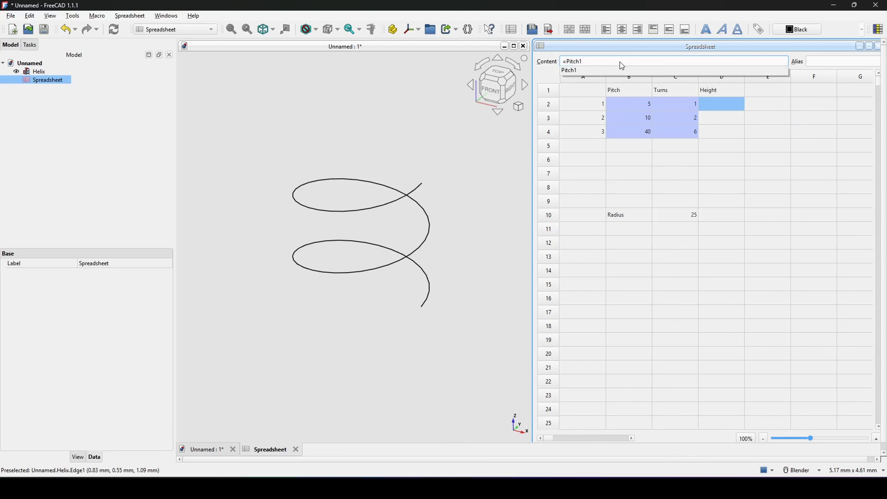
pyautogui.write('*')
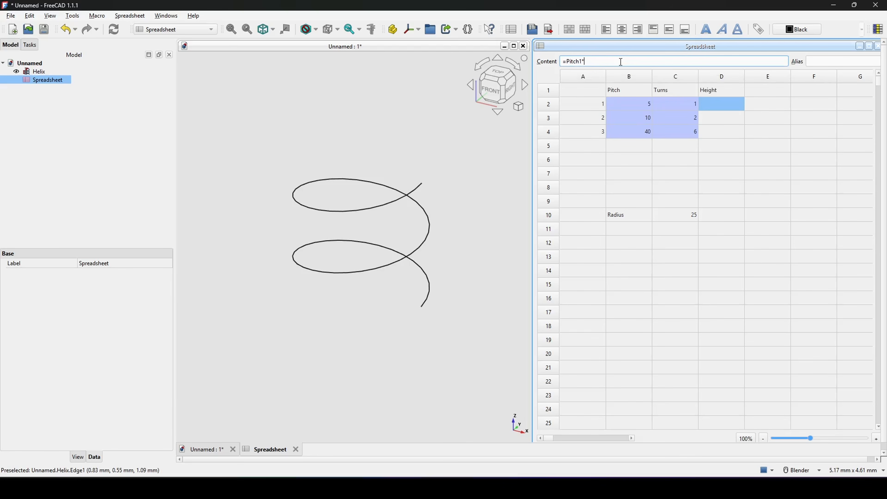
pyautogui.write('Turn1')
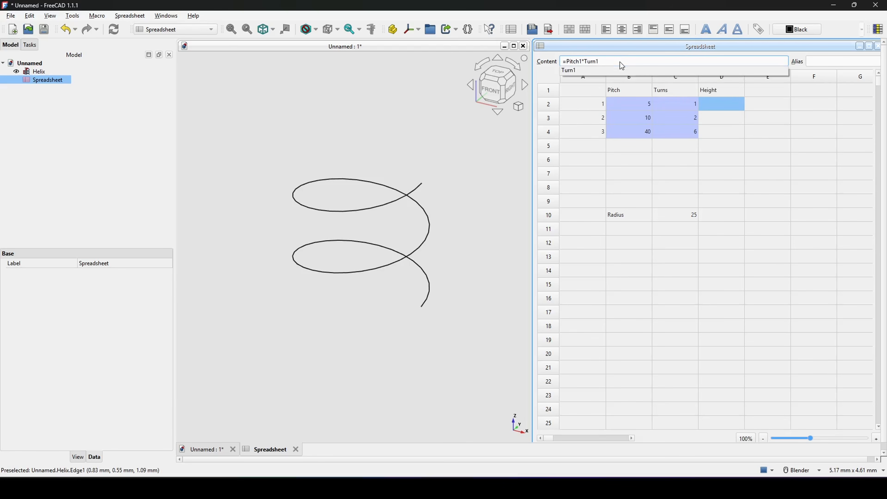
pyautogui.press('Return')
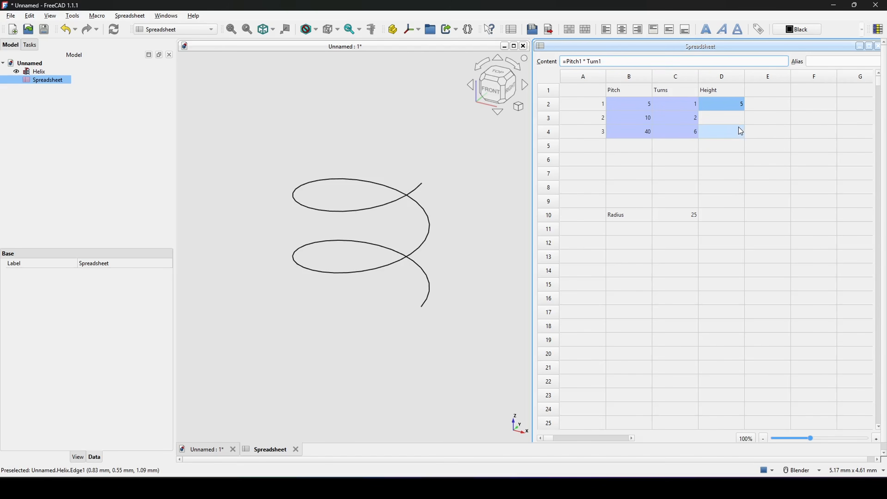
# - Reuse the D2 height formula in D3, changed to =Pitch2 * Turn2
pyautogui.click(742, 104)
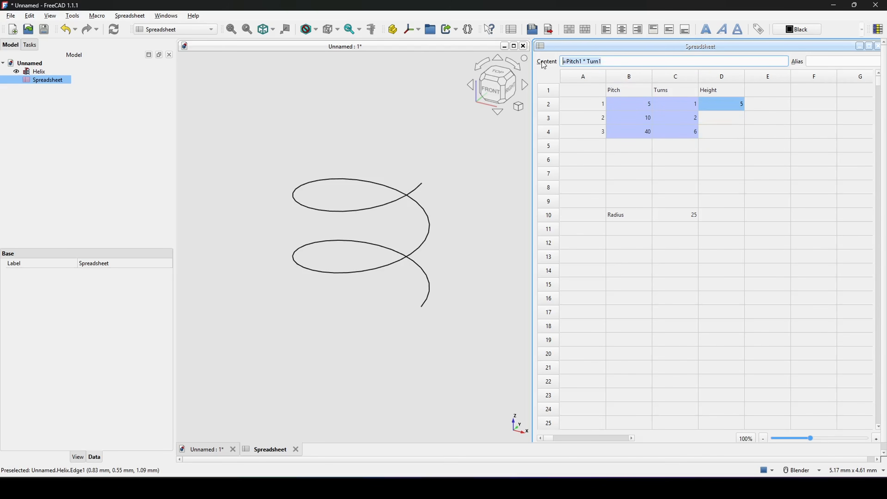
pyautogui.click(724, 115)
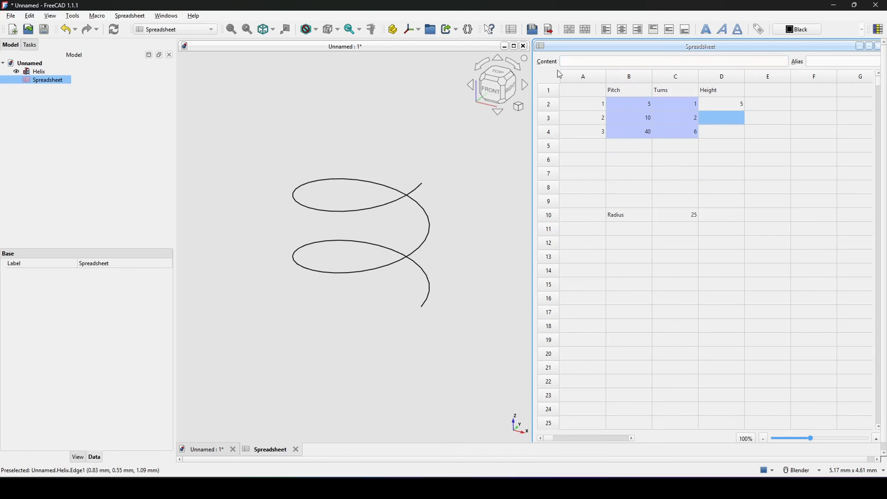
pyautogui.click(590, 60)
pyautogui.write('=Pitch1 * Turn1')
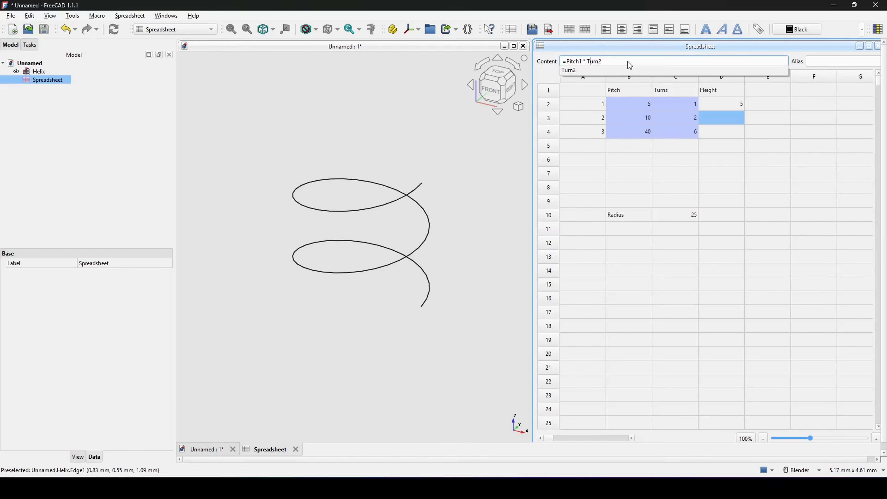
pyautogui.press('Left')
pyautogui.press('Left')
pyautogui.press('Left')
pyautogui.press('Left')
pyautogui.press('BackSpace')
pyautogui.write('2')
pyautogui.press('Return')
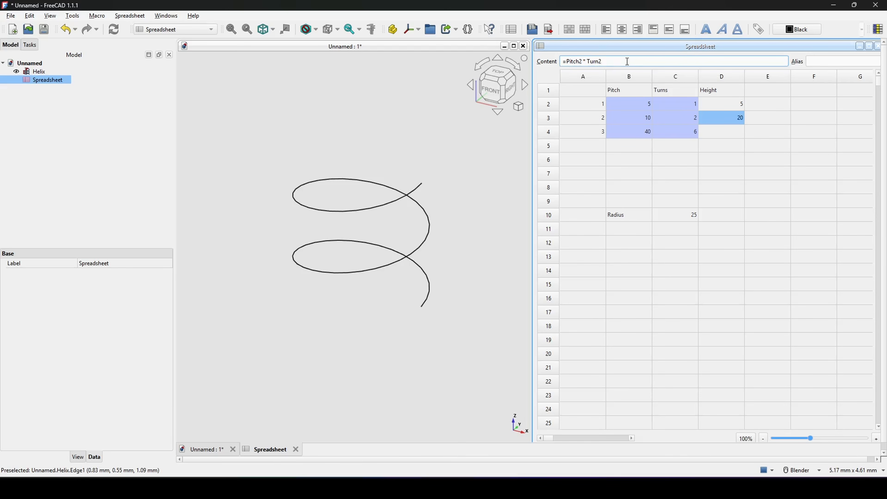
# - Fill the third height cell, D4, with the formula =Pitch3 * Turn3
pyautogui.click(702, 136)
pyautogui.click(613, 62)
pyautogui.write('=Pitch1 * Turn1')
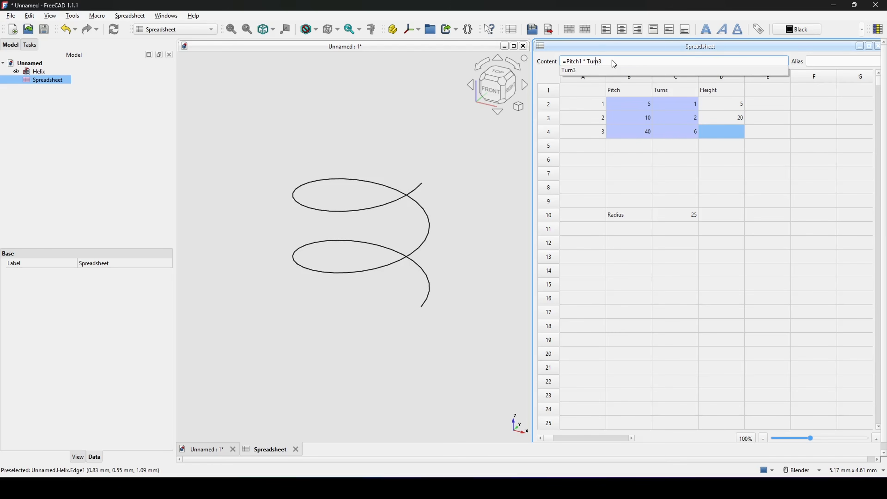
pyautogui.press('BackSpace')
pyautogui.write('3')
pyautogui.press('Return')
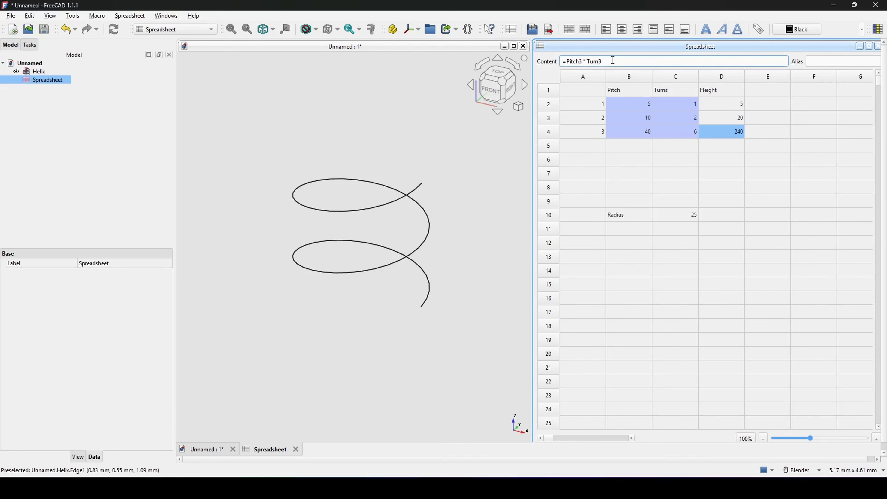
pyautogui.click(747, 156)
# - Assign the aliases Height1, Height2 and Height3 to the height values in D2, D3 and D4
pyautogui.click(730, 105)
pyautogui.click(841, 60)
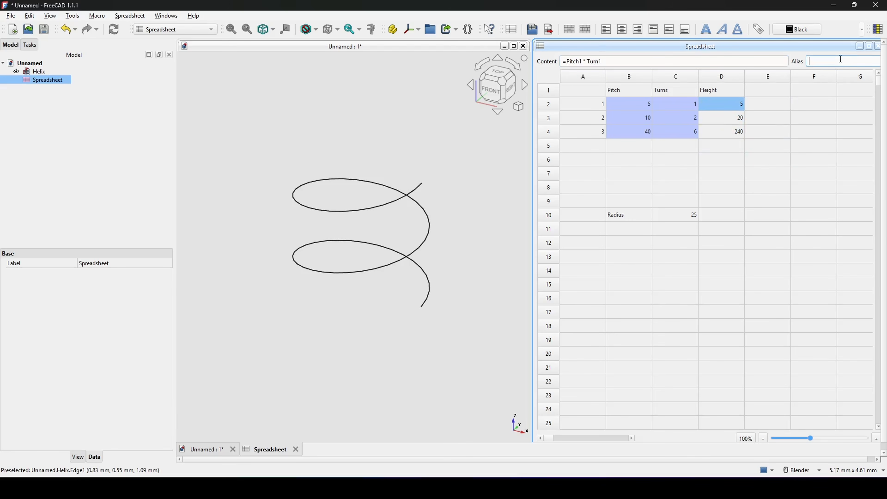
pyautogui.write('Height1')
pyautogui.press('Return')
pyautogui.click(838, 63)
pyautogui.write('Height1')
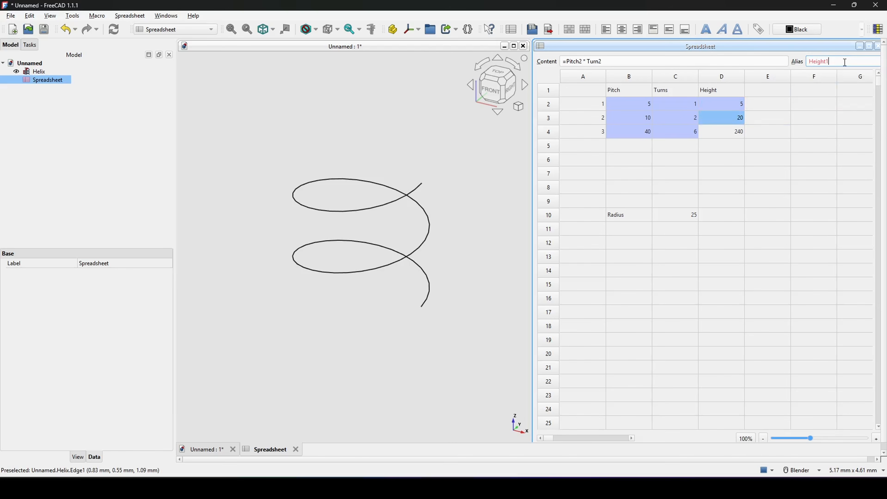
pyautogui.press('BackSpace')
pyautogui.write('2')
pyautogui.click(730, 137)
pyautogui.click(848, 62)
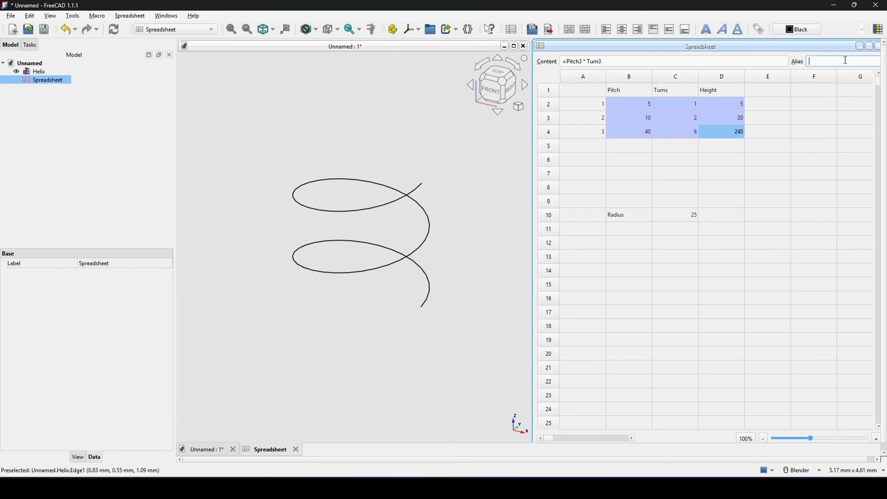
pyautogui.write('Height1')
pyautogui.press('BackSpace')
pyautogui.write('3')
pyautogui.click(808, 159)
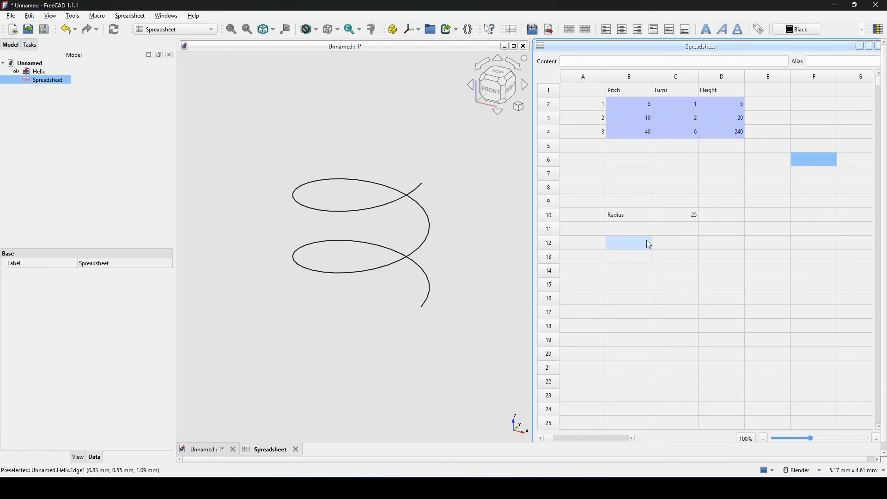
# - Assign the alias Radius to the radius value in C10
pyautogui.click(683, 215)
pyautogui.click(837, 62)
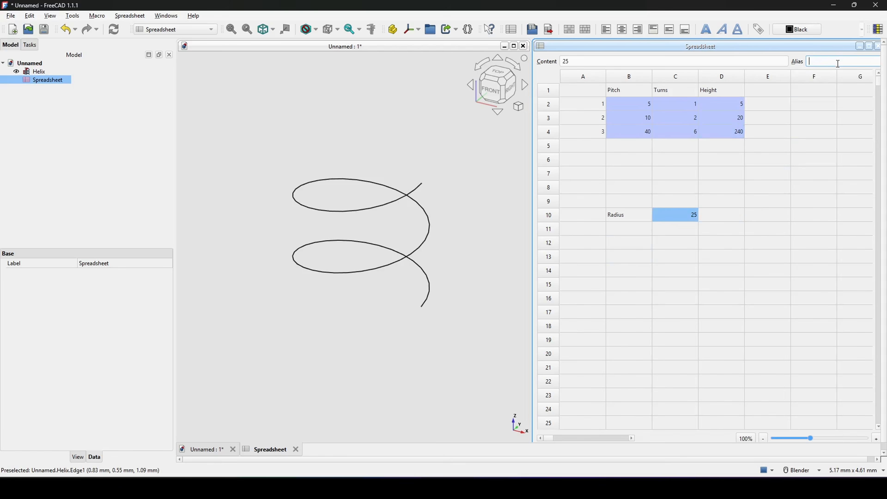
pyautogui.write('Radius')
pyautogui.click(707, 257)
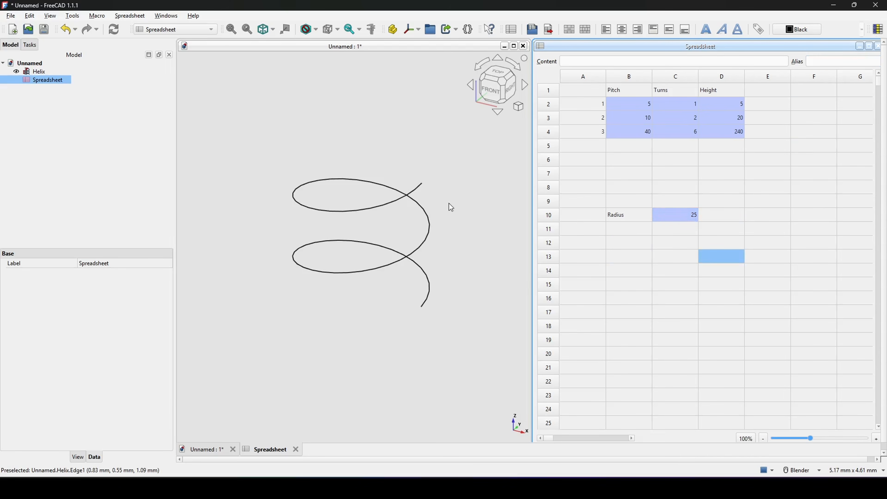
# - Link the helix's pitch to the spreadsheet with the expression Spreadsheet.Pitch1
pyautogui.keyDown('shift'); pyautogui.moveTo(447, 202); pyautogui.dragTo(439, 192, button='middle'); pyautogui.keyUp('shift')
pyautogui.click(39, 71)
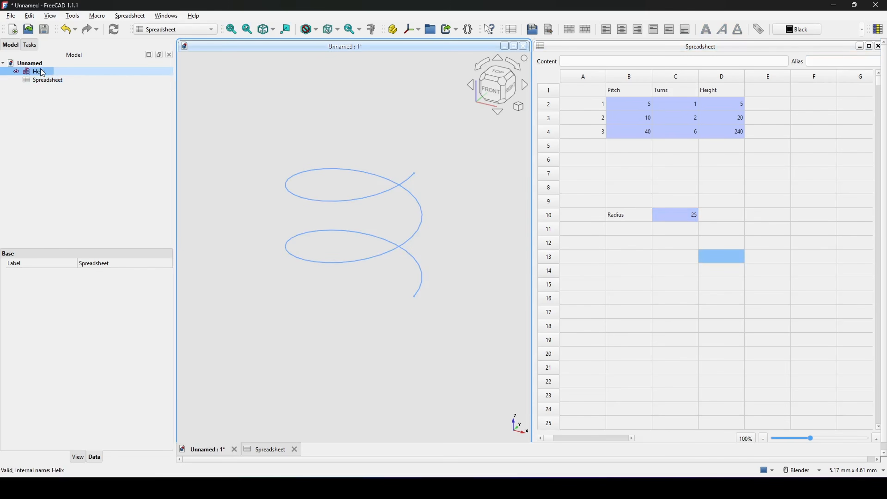
pyautogui.click(101, 352)
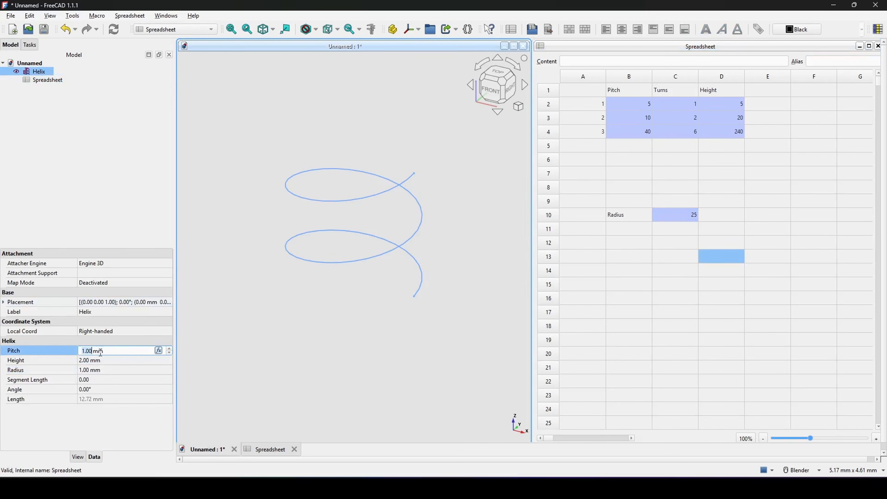
pyautogui.click(158, 350)
pyautogui.moveTo(151, 350); pyautogui.dragTo(305, 268)
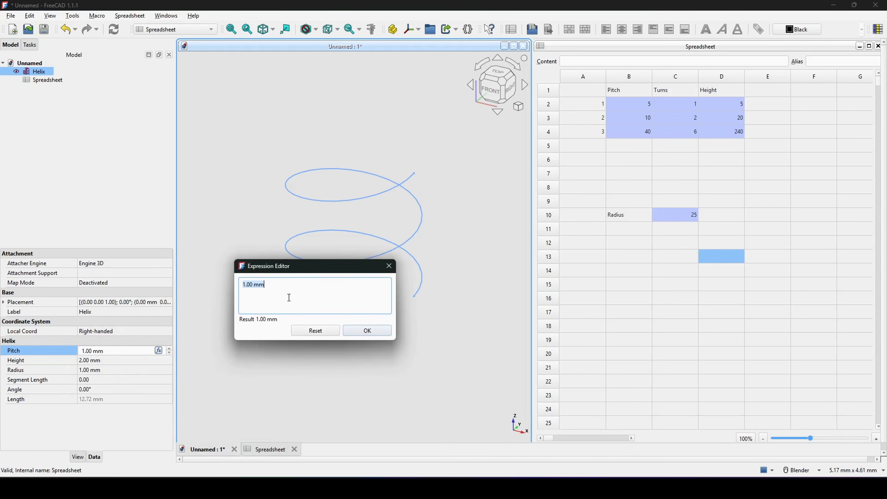
pyautogui.write('sp')
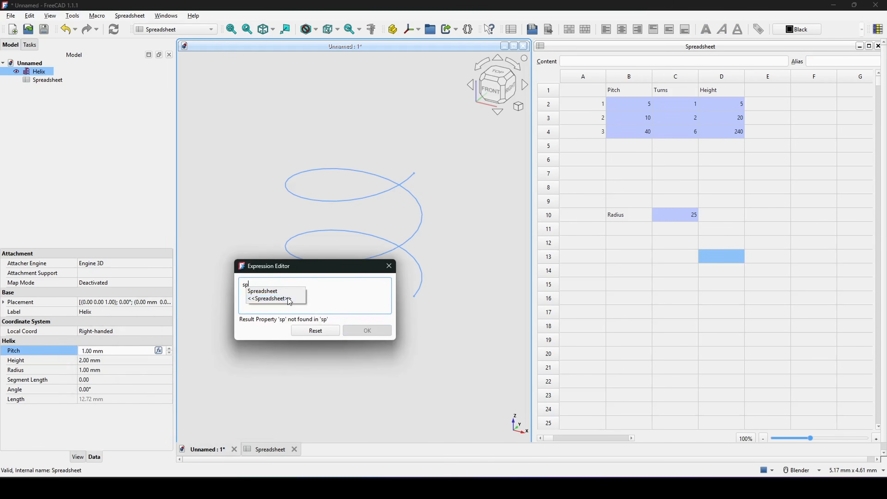
pyautogui.press('Down')
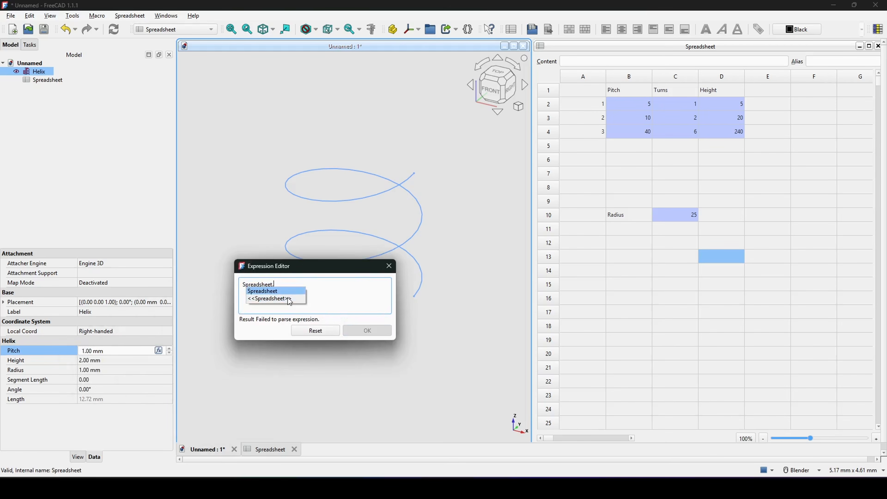
pyautogui.write('Pitch')
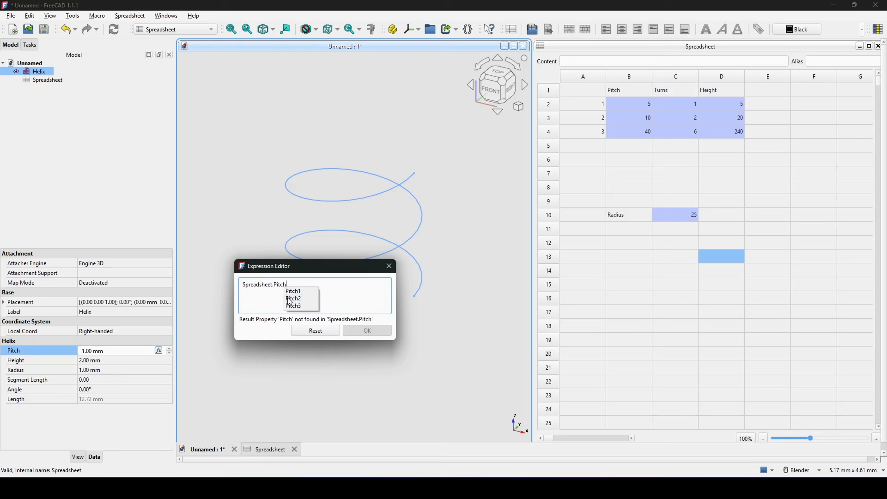
pyautogui.press('Down')
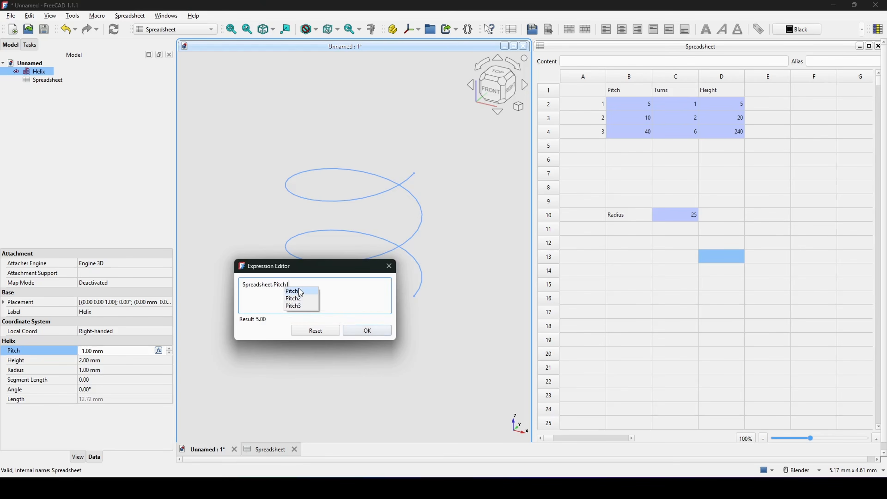
pyautogui.press('Return')
pyautogui.click(359, 329)
# - Drive the helix's height with the expression Spreadsheet.Height1
pyautogui.click(110, 361)
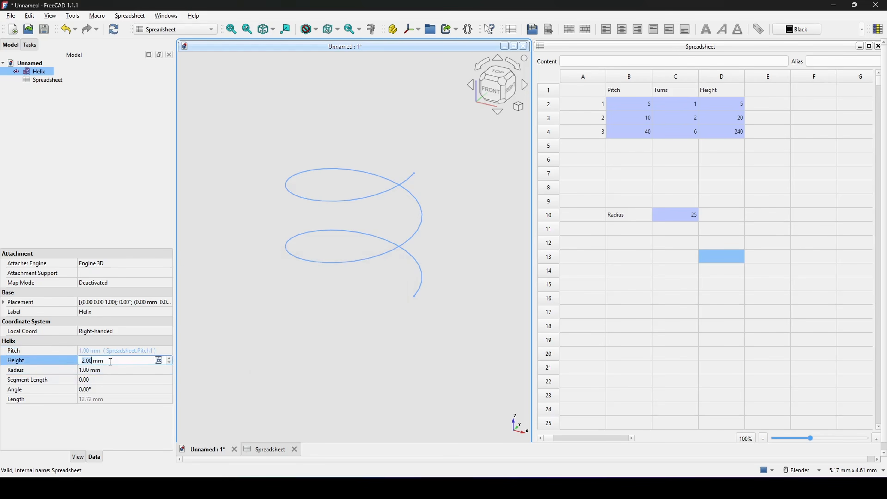
pyautogui.click(158, 360)
pyautogui.moveTo(157, 361); pyautogui.dragTo(388, 249)
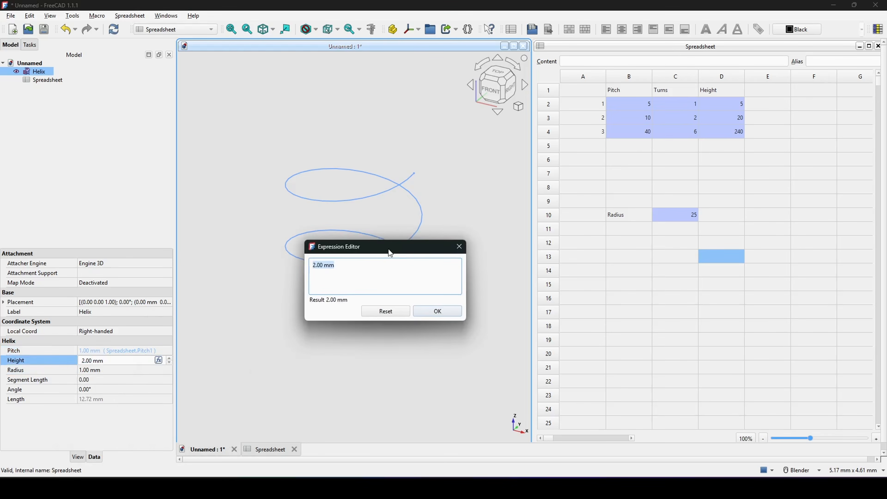
pyautogui.write('Spreadsheet.row')
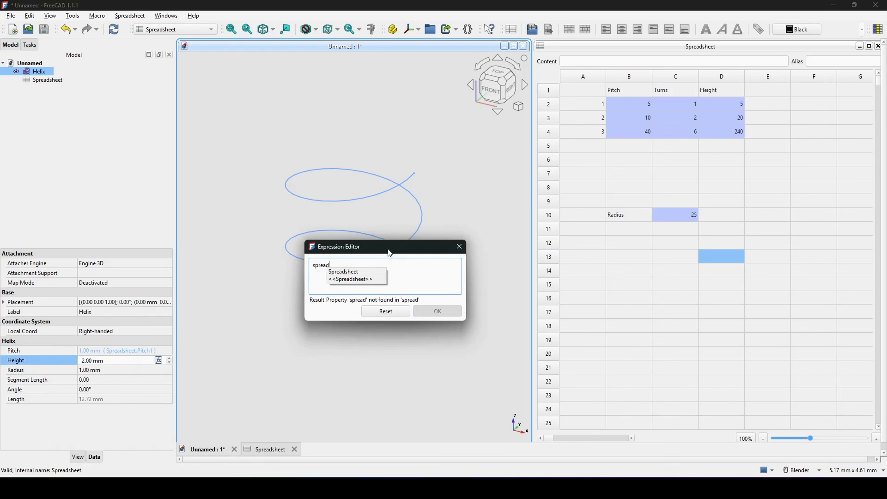
pyautogui.write('Height')
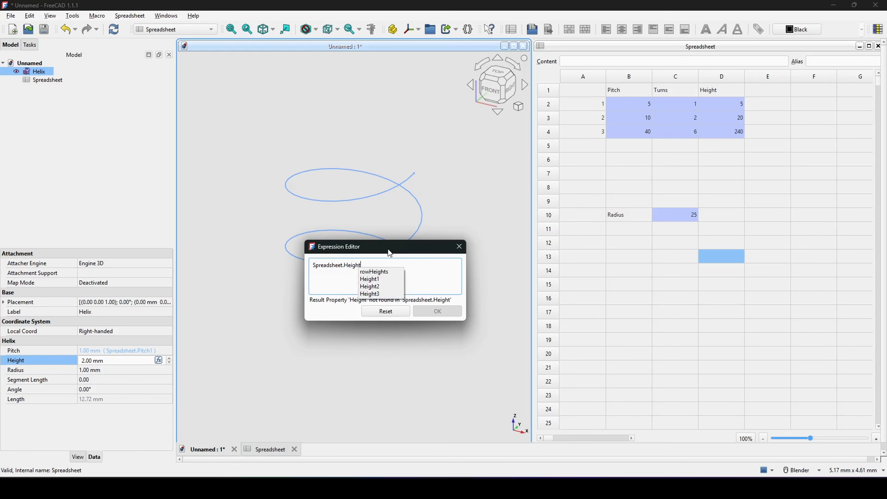
pyautogui.press('Down')
pyautogui.press('Down')
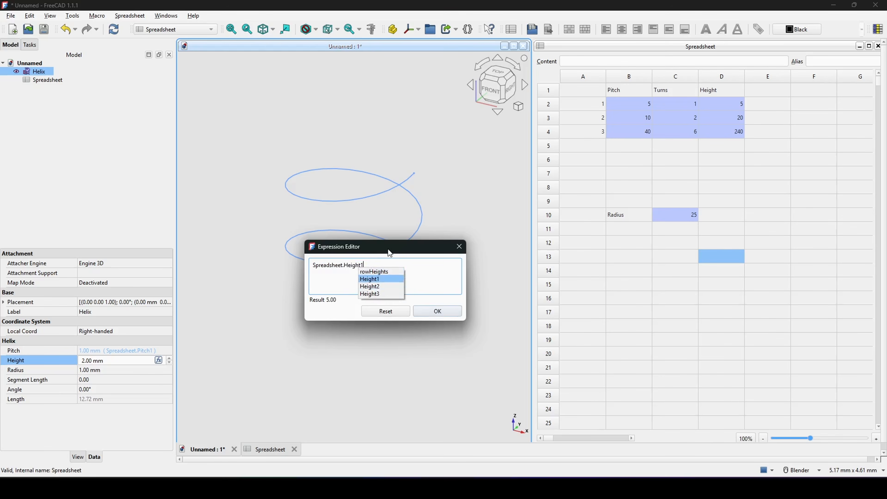
pyautogui.press('Return')
pyautogui.press('Return')
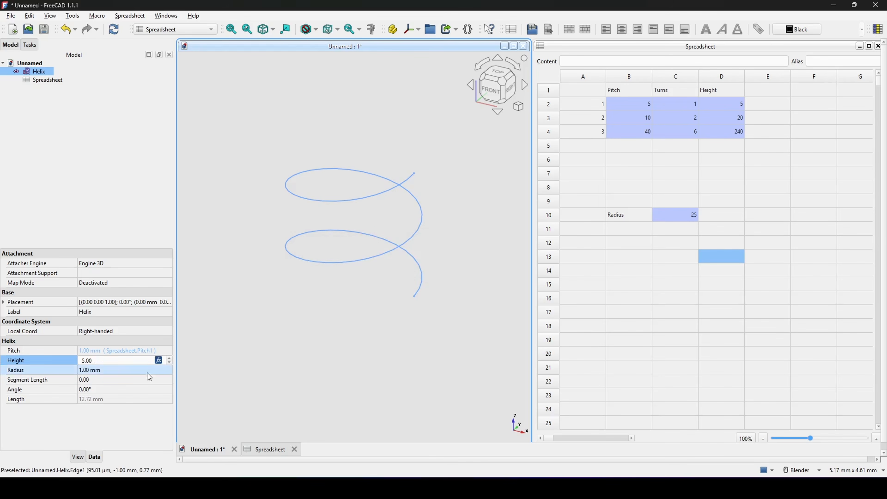
# - Bind the helix's radius to the expression Spreadsheet.Radius
pyautogui.click(137, 370)
pyautogui.click(159, 370)
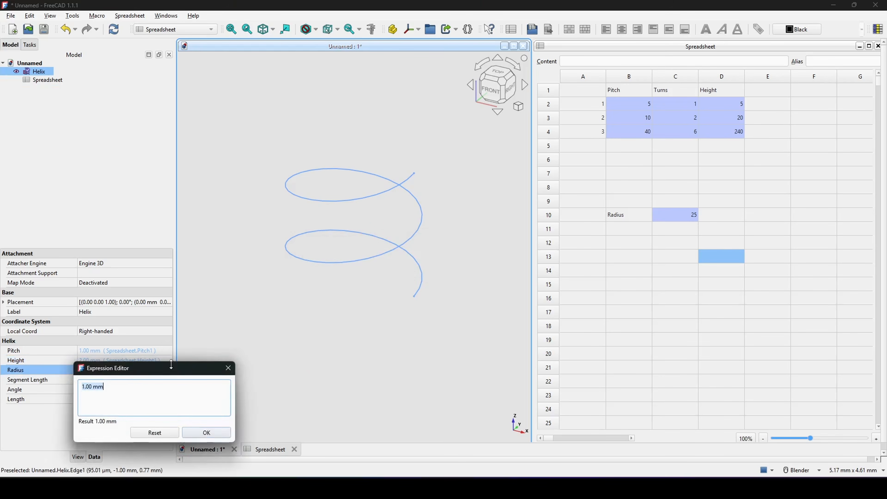
pyautogui.moveTo(162, 363); pyautogui.dragTo(316, 275)
pyautogui.write('s')
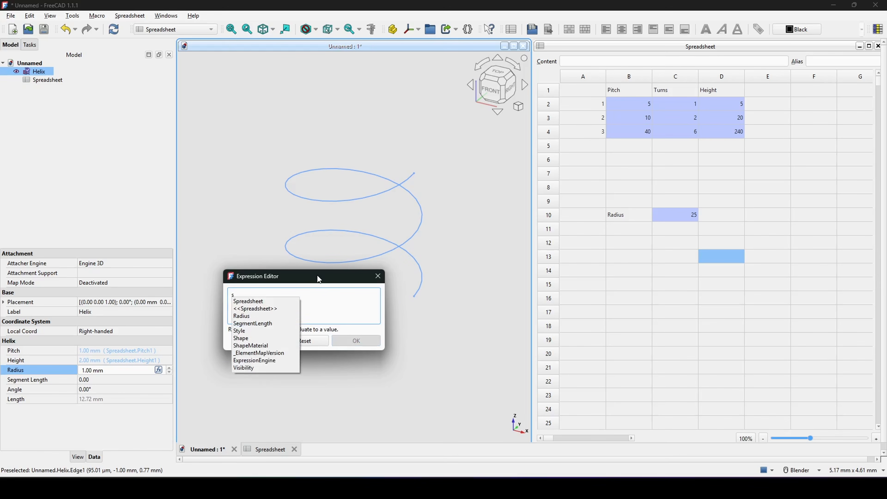
pyautogui.write('pread')
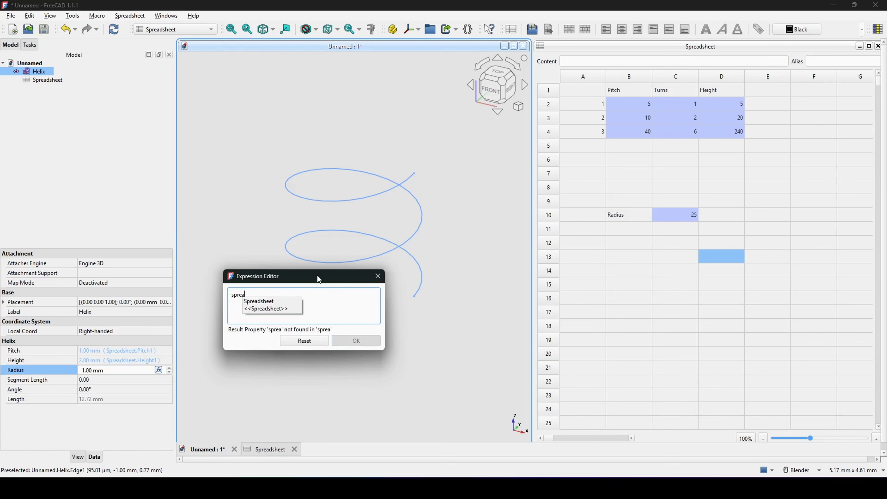
pyautogui.press('Return')
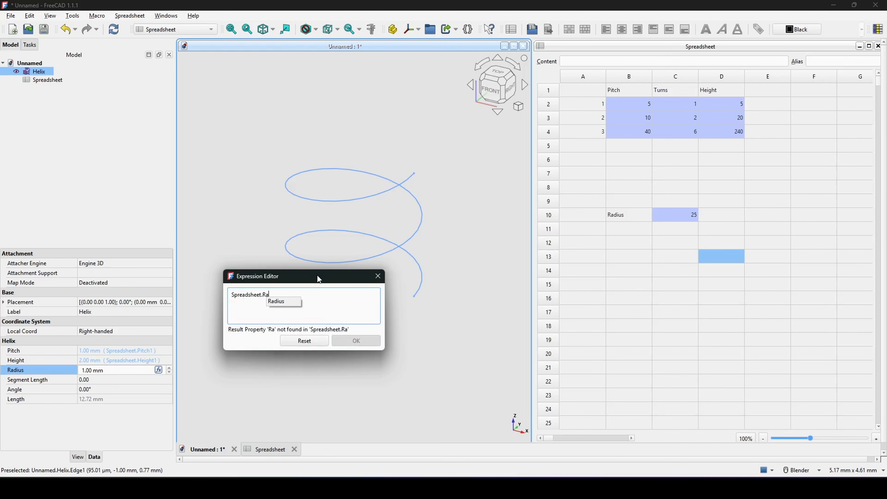
pyautogui.press('Down')
pyautogui.press('Return')
pyautogui.press('Return')
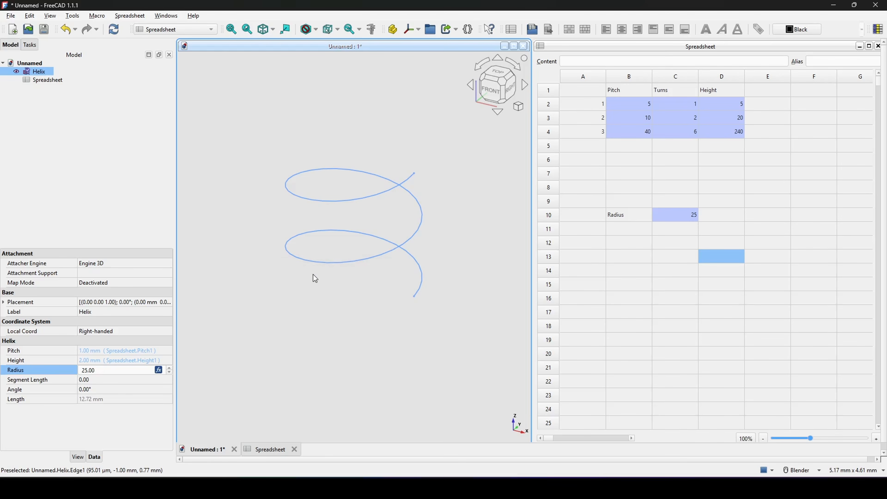
# - Copy only the helix, without its spreadsheet dependency, and paste it twice to make two more helices
pyautogui.click(337, 280)
pyautogui.scroll(-5, 355, 285)
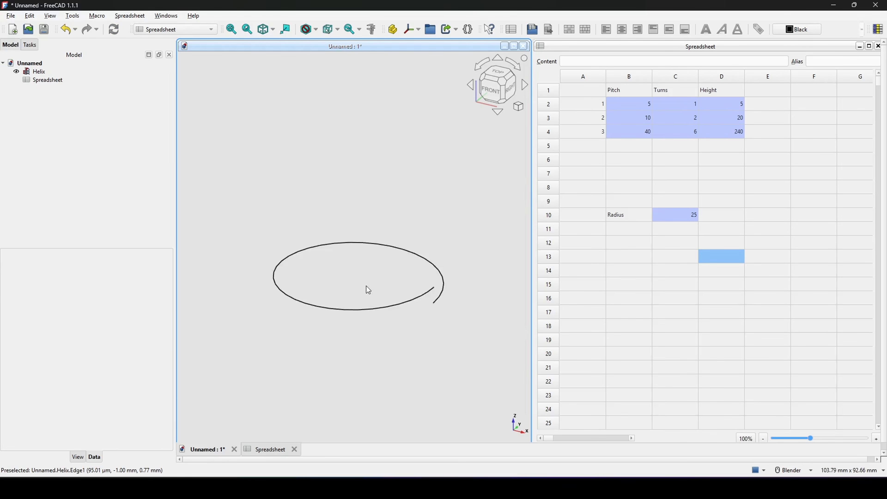
pyautogui.moveTo(366, 286); pyautogui.dragTo(433, 251, button='middle')
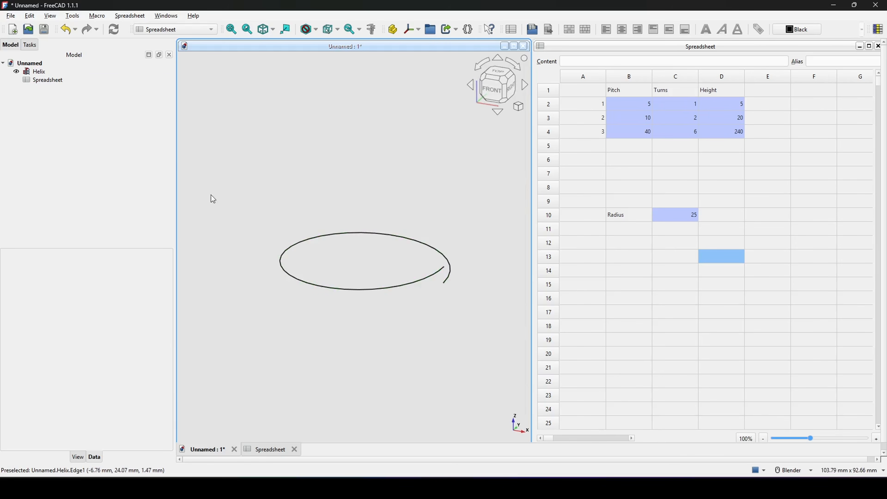
pyautogui.click(45, 72)
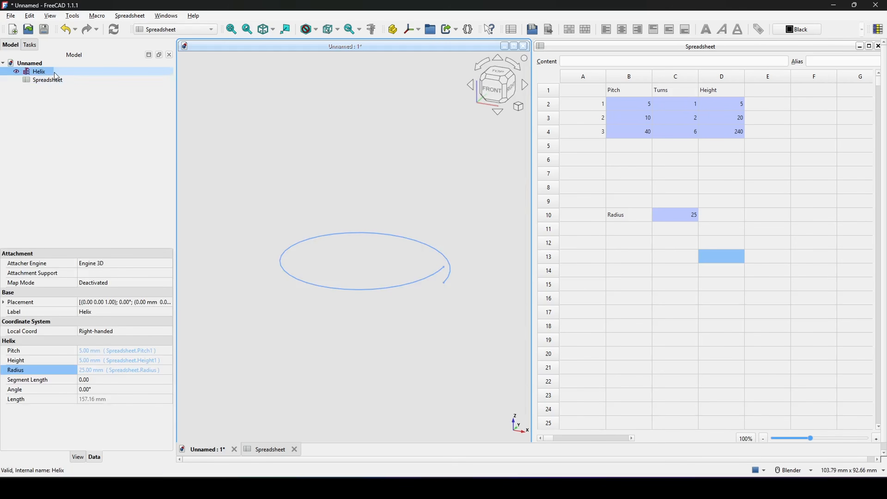
pyautogui.hotkey('ctrl', 'c')
pyautogui.click(271, 172)
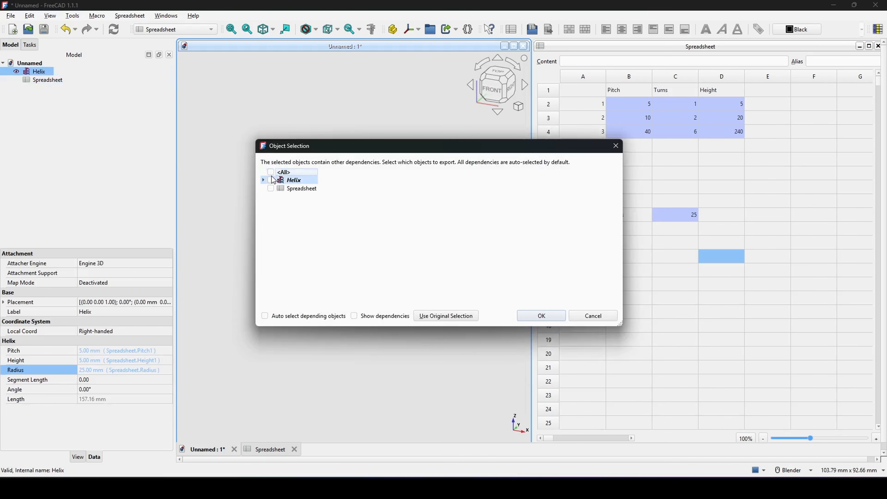
pyautogui.click(542, 315)
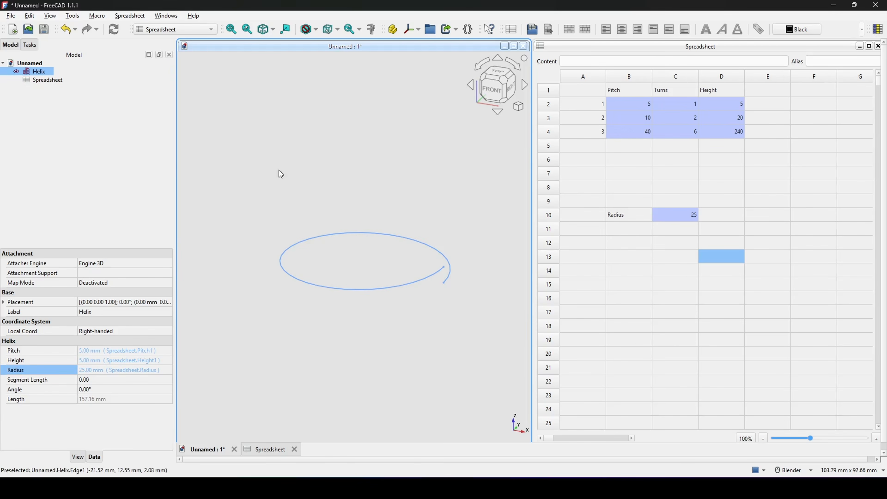
pyautogui.click(133, 143)
pyautogui.hotkey('ctrl', 'v')
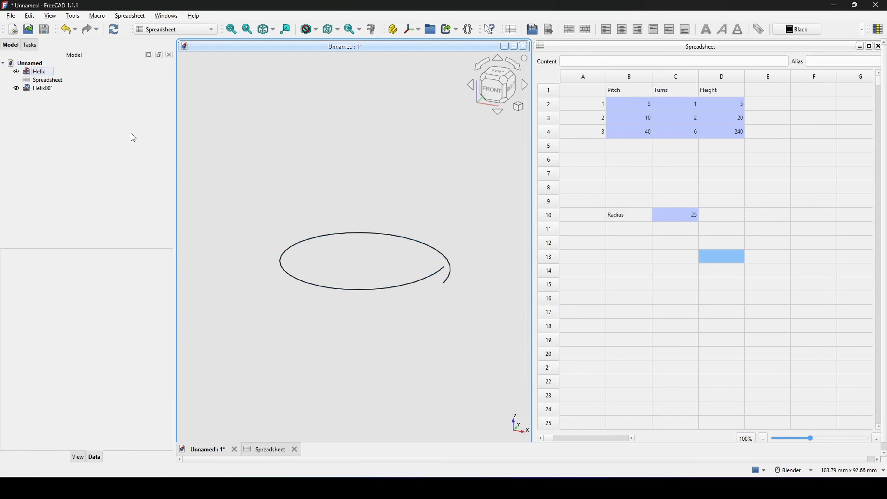
pyautogui.hotkey('ctrl', 'v')
pyautogui.keyDown('shift'); pyautogui.moveTo(377, 213); pyautogui.dragTo(373, 201, button='middle'); pyautogui.keyUp('shift')
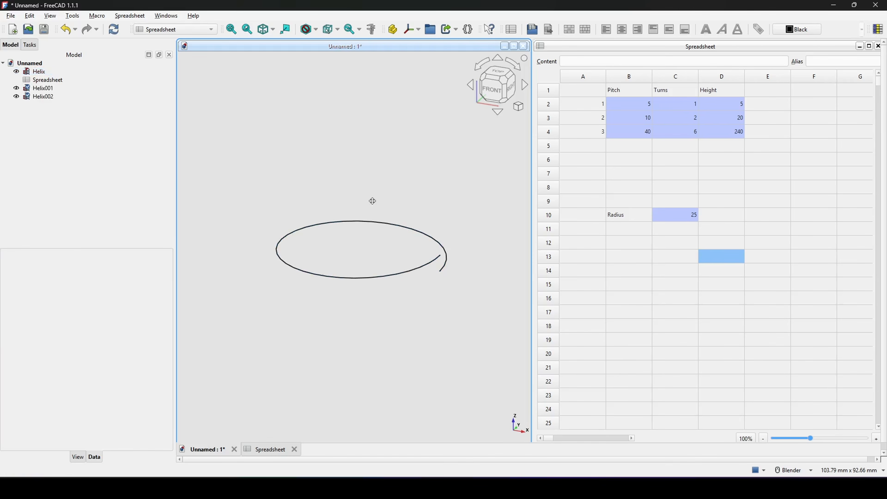
# - Link the pitch of Helix001 to the expression Spreadsheet.Pitch2
pyautogui.click(53, 90)
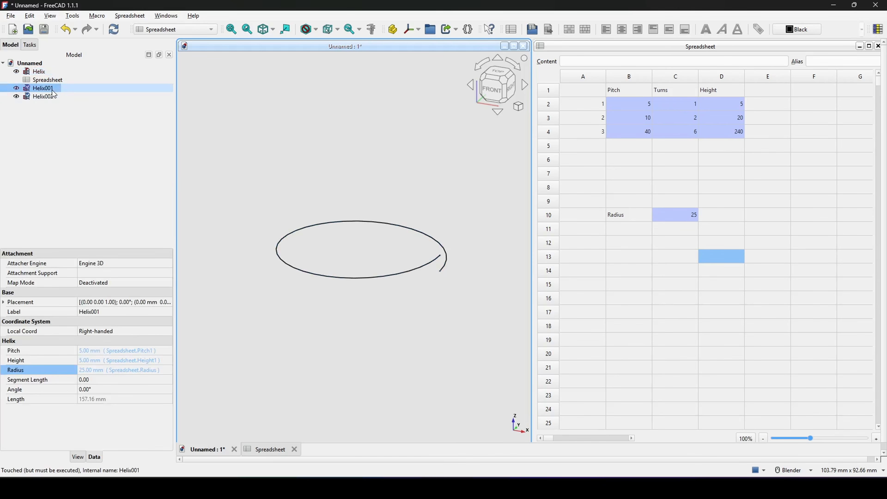
pyautogui.click(104, 352)
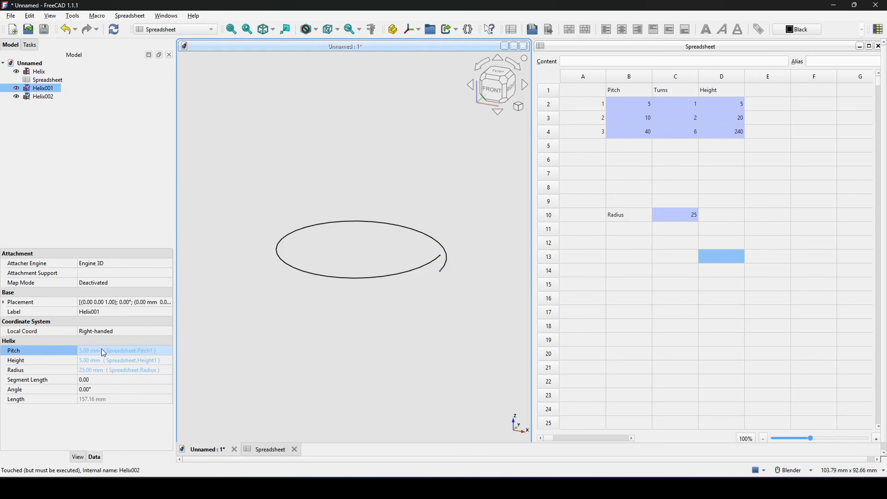
pyautogui.click(157, 351)
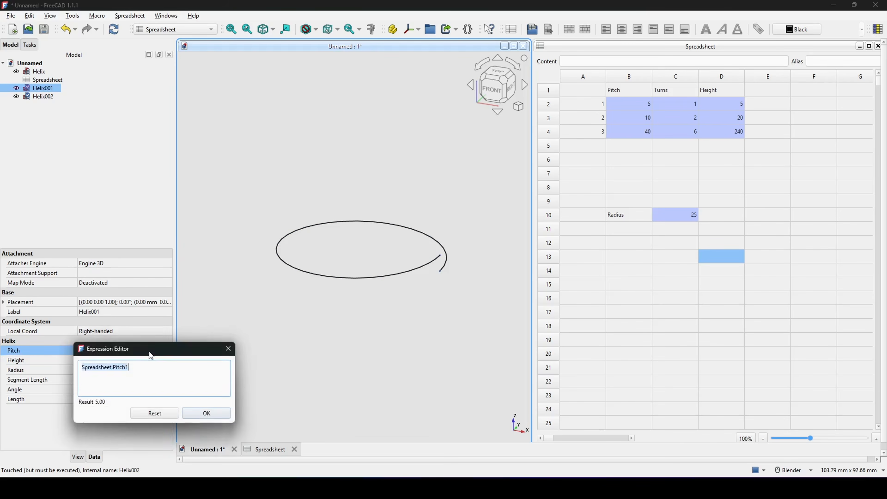
pyautogui.moveTo(149, 352); pyautogui.dragTo(319, 261)
pyautogui.click(312, 282)
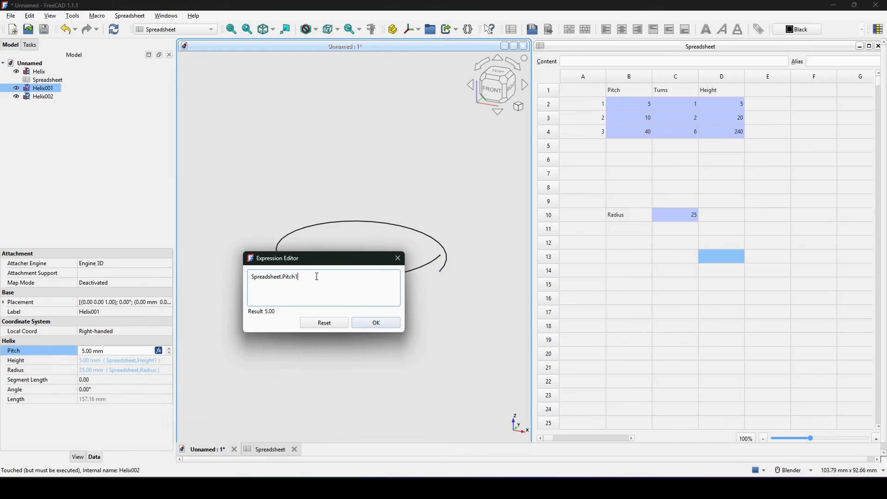
pyautogui.press('BackSpace')
pyautogui.write('2')
pyautogui.press('Return')
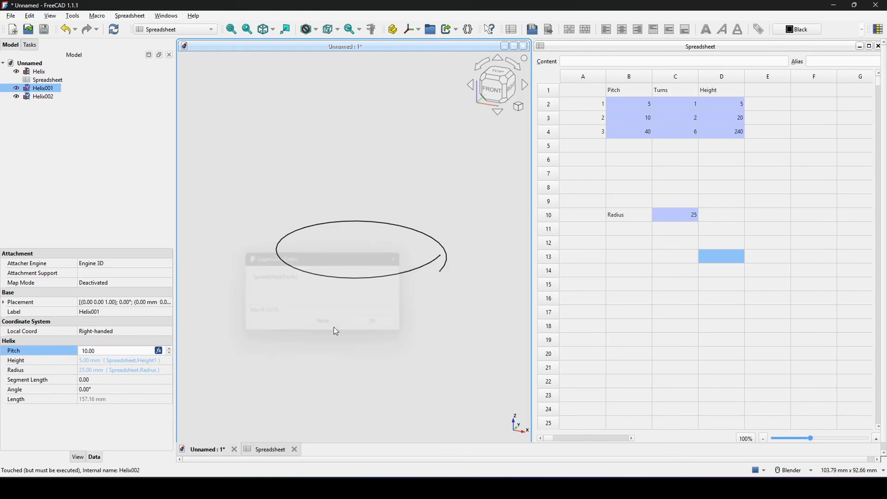
# - Drive the height of Helix001 with the expression Spreadsheet.Height2
pyautogui.click(157, 360)
pyautogui.click(158, 360)
pyautogui.click(155, 372)
pyautogui.press('Return')
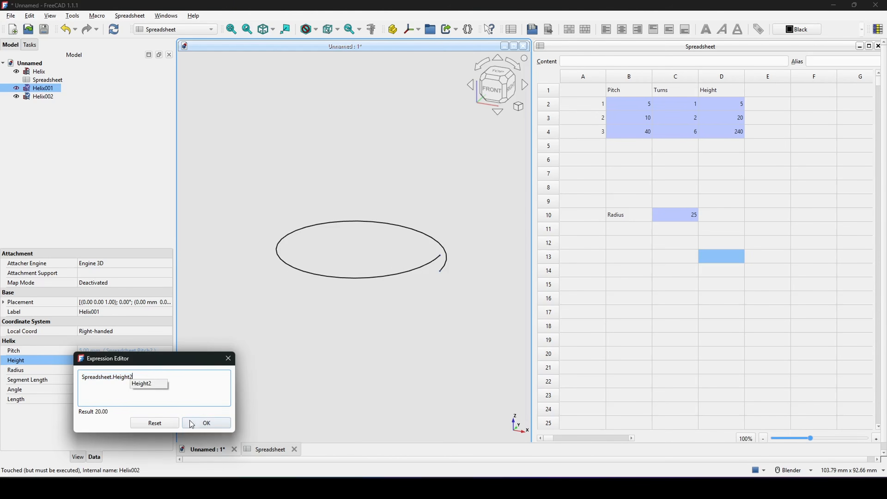
pyautogui.click(151, 370)
pyautogui.click(50, 361)
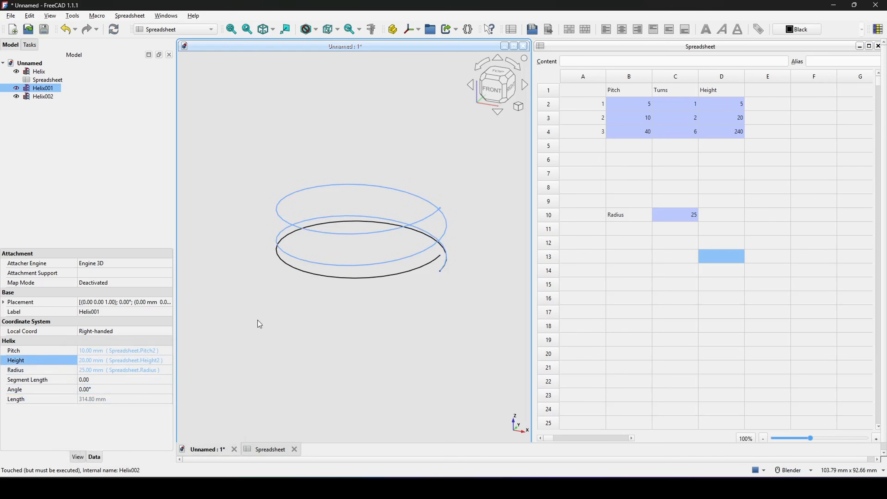
# - Offset Helix001 to the end of the first helix by setting its z position to the expression Spreadsheet.Height1
pyautogui.scroll(-1, 369, 264)
pyautogui.keyDown('shift'); pyautogui.moveTo(368, 265); pyautogui.dragTo(426, 257, button='middle'); pyautogui.keyUp('shift')
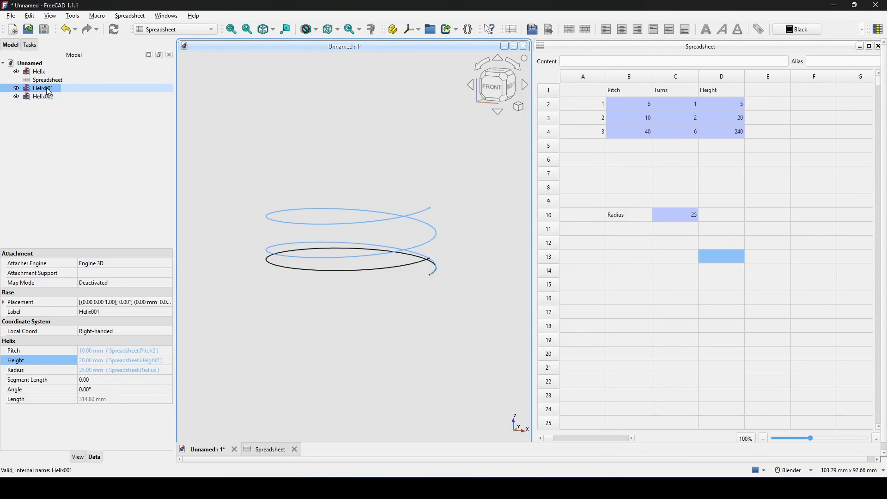
pyautogui.moveTo(437, 278); pyautogui.dragTo(373, 259, button='middle')
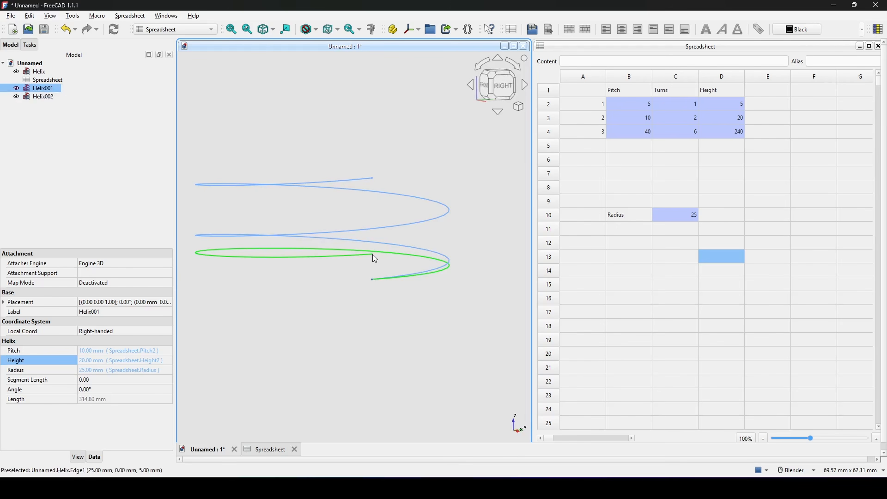
pyautogui.moveTo(373, 256); pyautogui.dragTo(420, 210, button='middle')
pyautogui.moveTo(425, 252); pyautogui.dragTo(442, 281, button='middle')
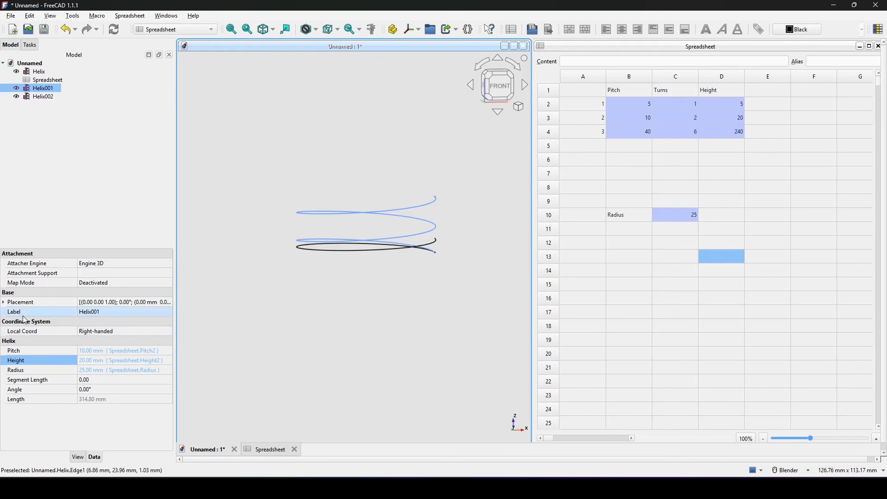
pyautogui.click(4, 303)
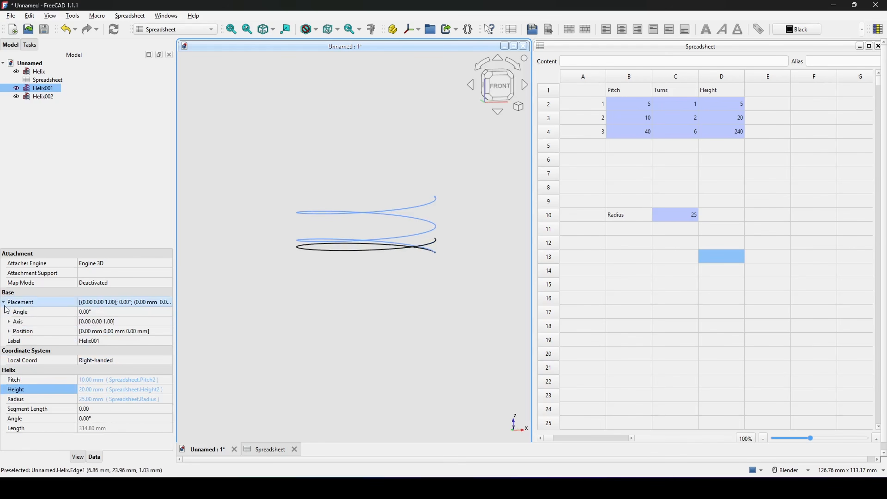
pyautogui.click(8, 331)
pyautogui.click(24, 360)
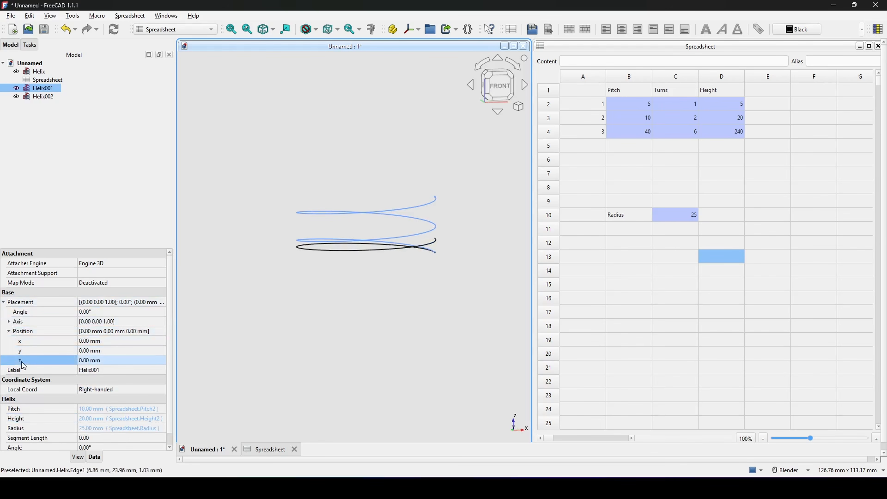
pyautogui.click(98, 361)
pyautogui.click(153, 360)
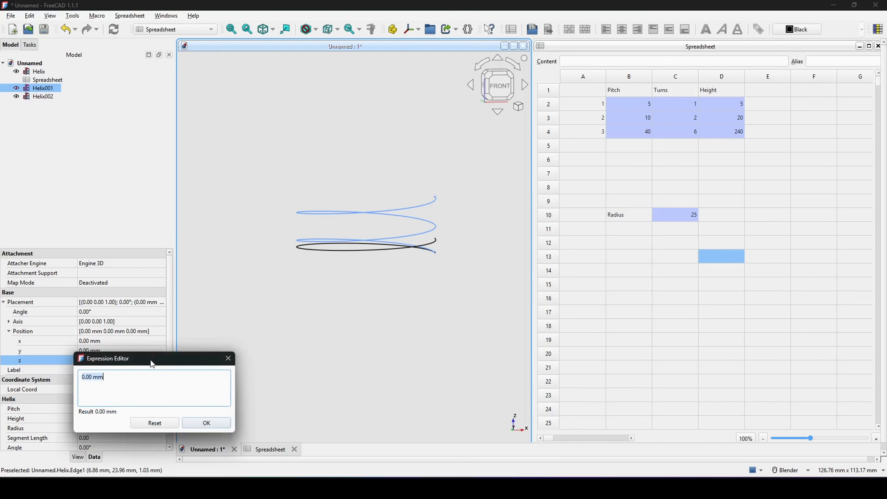
pyautogui.moveTo(151, 360); pyautogui.dragTo(362, 229)
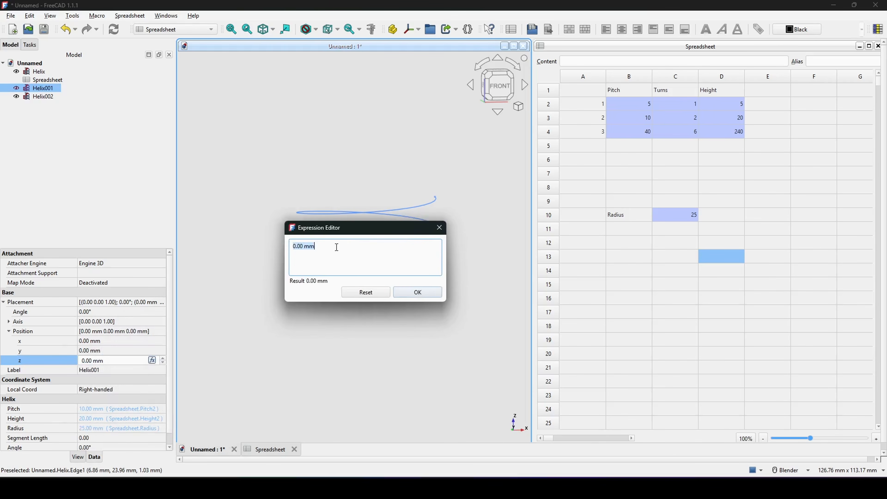
pyautogui.write('Spreadsheet.')
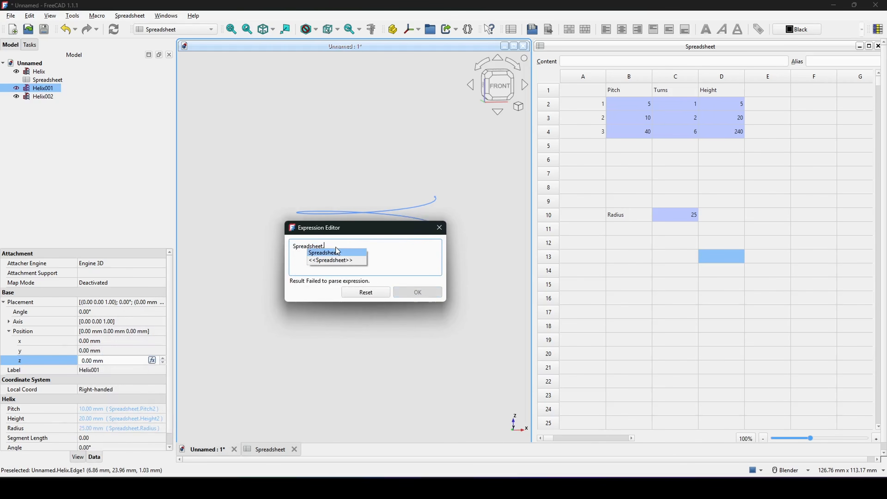
pyautogui.write('He')
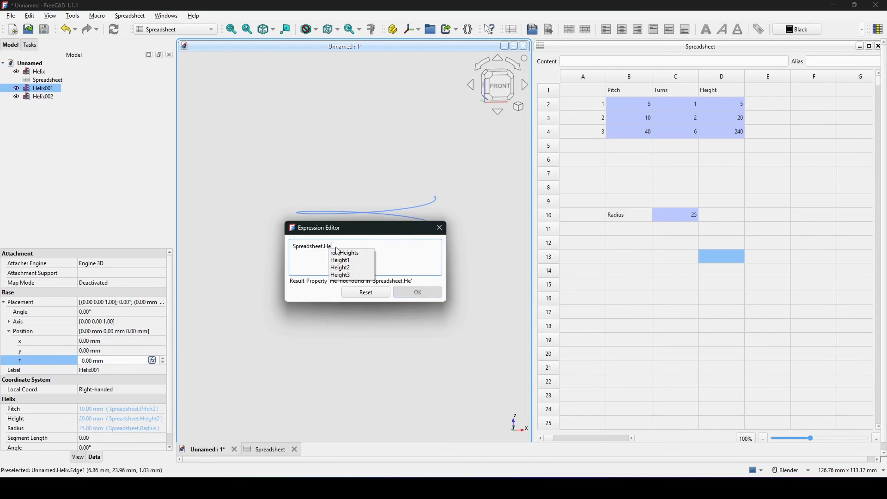
pyautogui.press('Down')
pyautogui.press('Down')
pyautogui.press('Return')
pyautogui.press('Return')
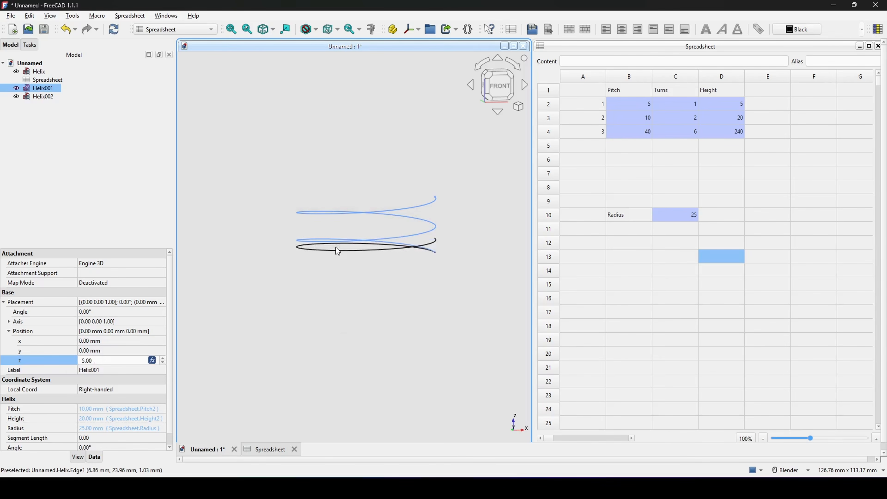
pyautogui.click(358, 168)
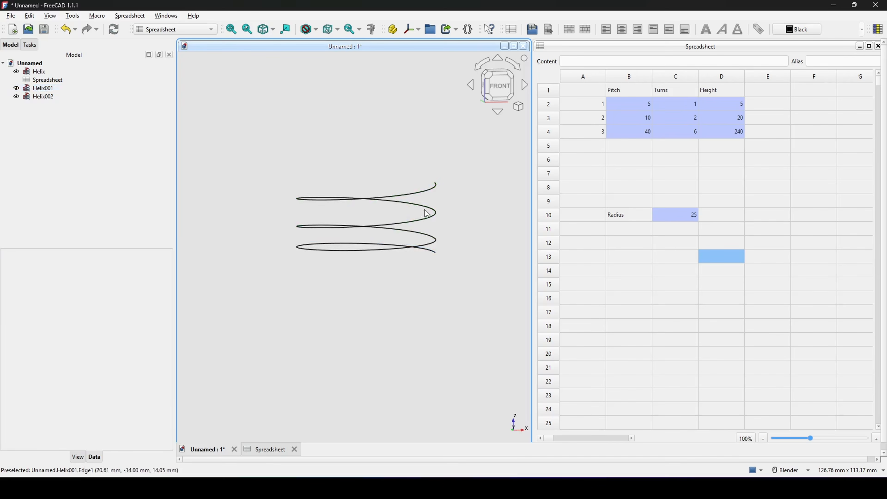
# - Link the pitch of Helix002 to the expression Spreadsheet.Pitch3
pyautogui.moveTo(425, 209); pyautogui.dragTo(371, 191, button='middle')
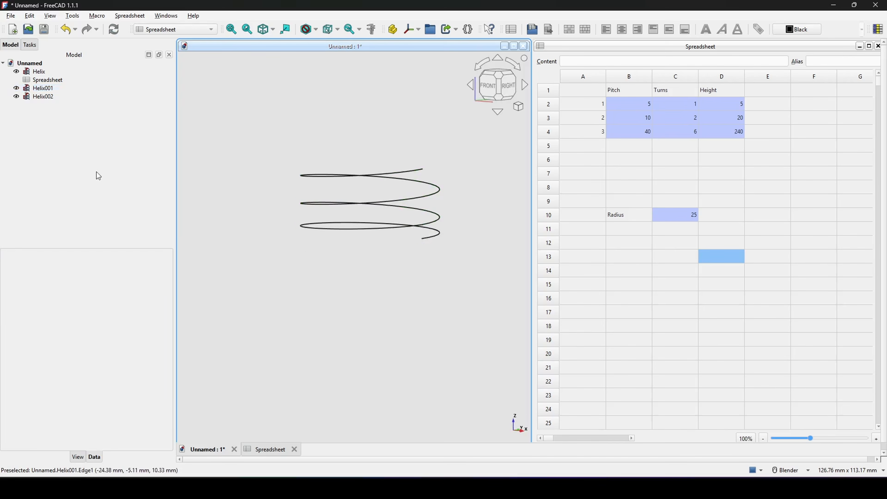
pyautogui.click(42, 88)
pyautogui.scroll(8, 389, 250)
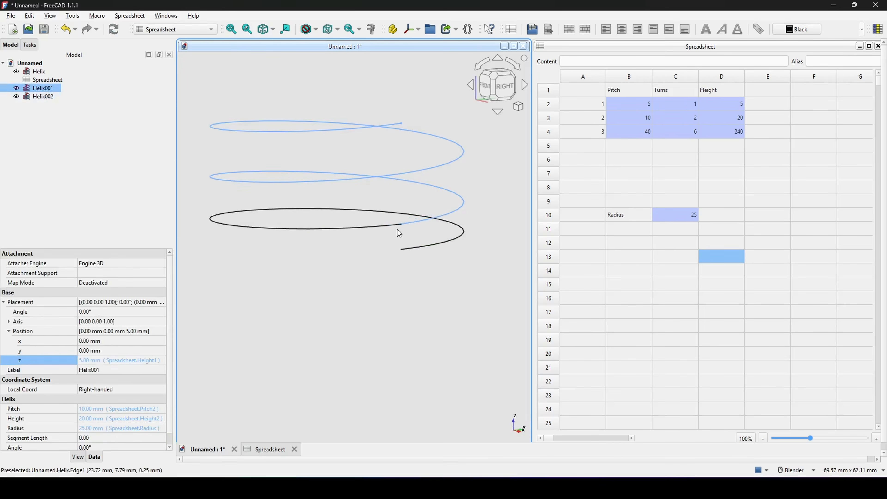
pyautogui.scroll(-8, 403, 220)
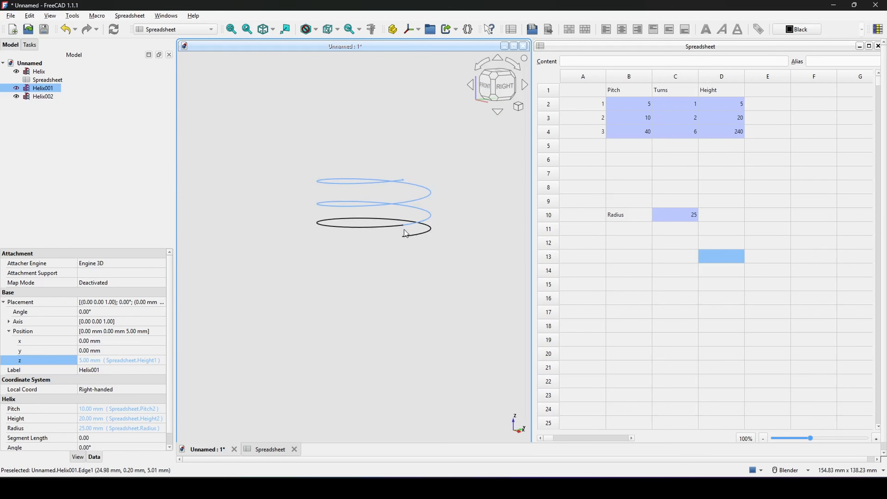
pyautogui.moveTo(404, 229); pyautogui.dragTo(382, 218, button='middle')
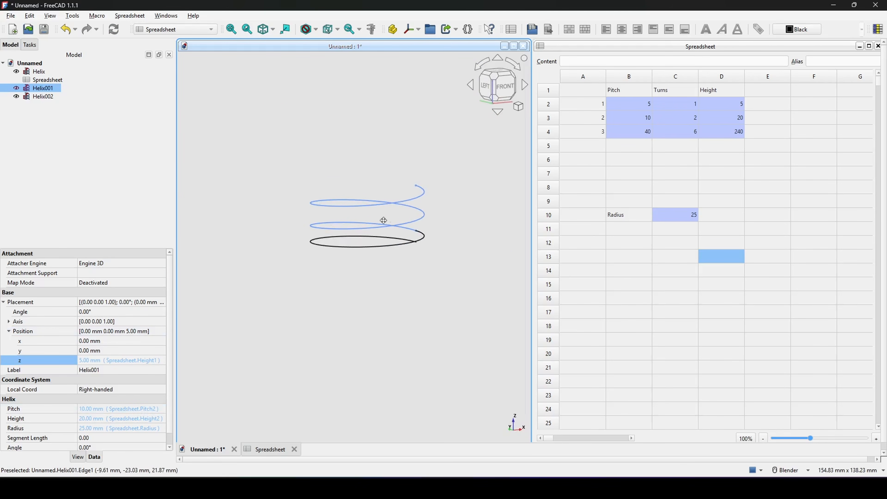
pyautogui.click(55, 98)
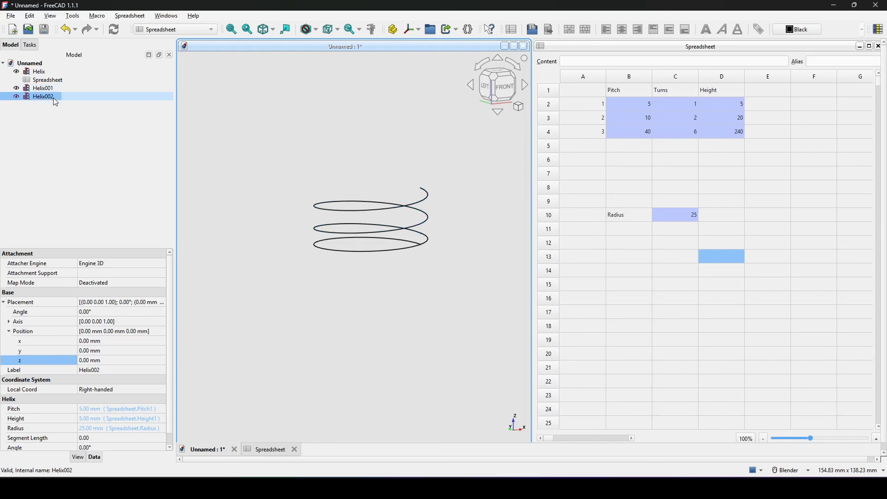
pyautogui.scroll(-1, 57, 419)
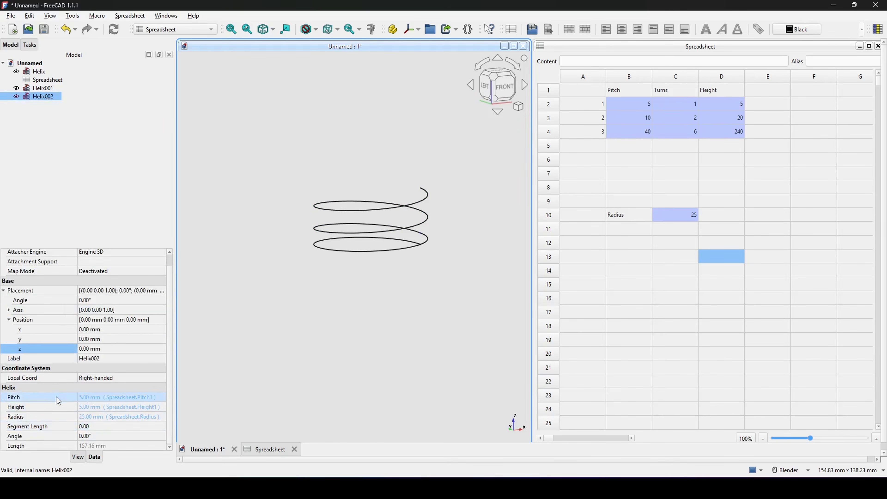
pyautogui.click(56, 399)
pyautogui.click(125, 398)
pyautogui.click(153, 397)
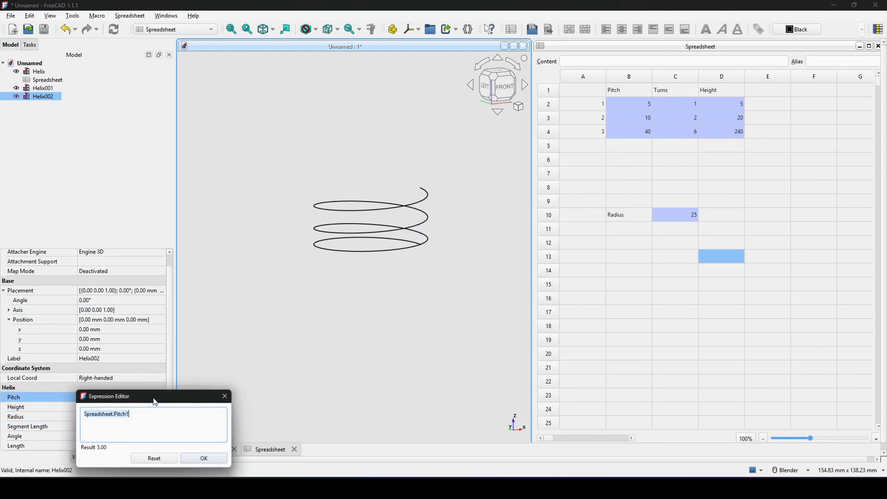
pyautogui.click(135, 411)
pyautogui.press('BackSpace')
pyautogui.write('3')
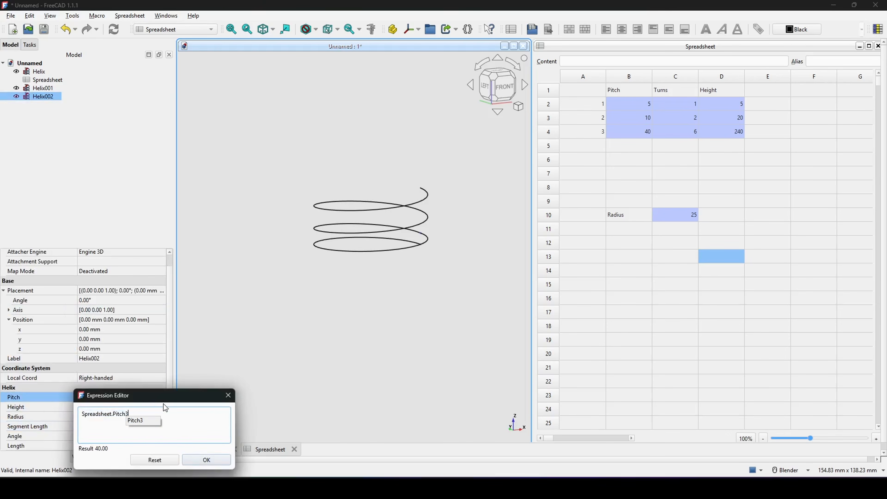
pyautogui.click(206, 460)
# - Drive the height of Helix002 with the expression Spreadsheet.Height3
pyautogui.click(113, 407)
pyautogui.click(152, 407)
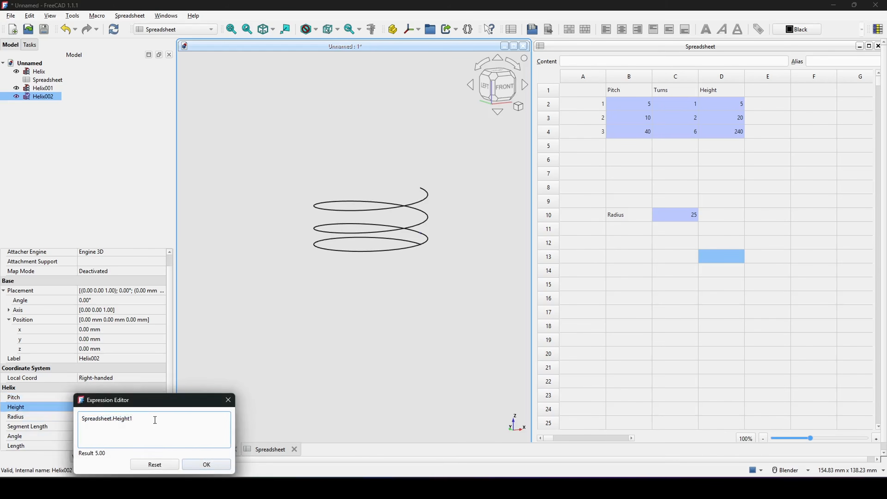
pyautogui.write('3')
pyautogui.click(206, 464)
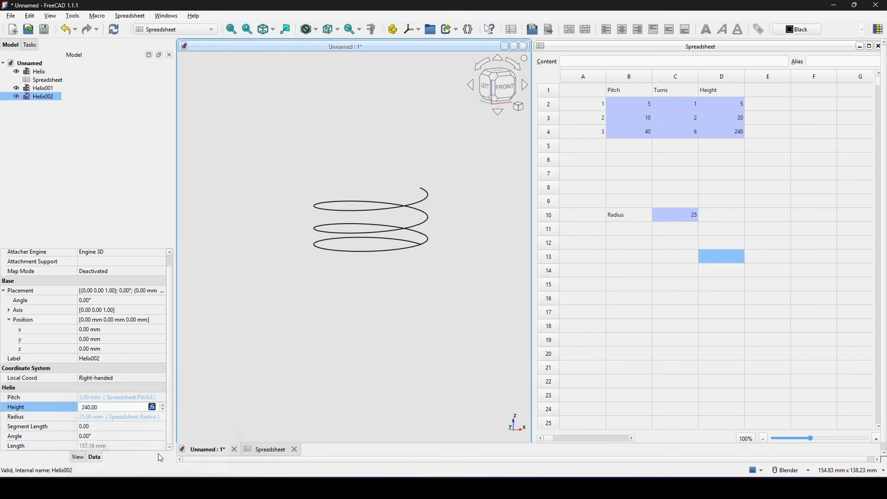
# - Stack Helix002 on the first two helices by setting its z position to the expression Spreadsheet.Height1+Spreadsheet.Height2
pyautogui.click(34, 350)
pyautogui.click(101, 348)
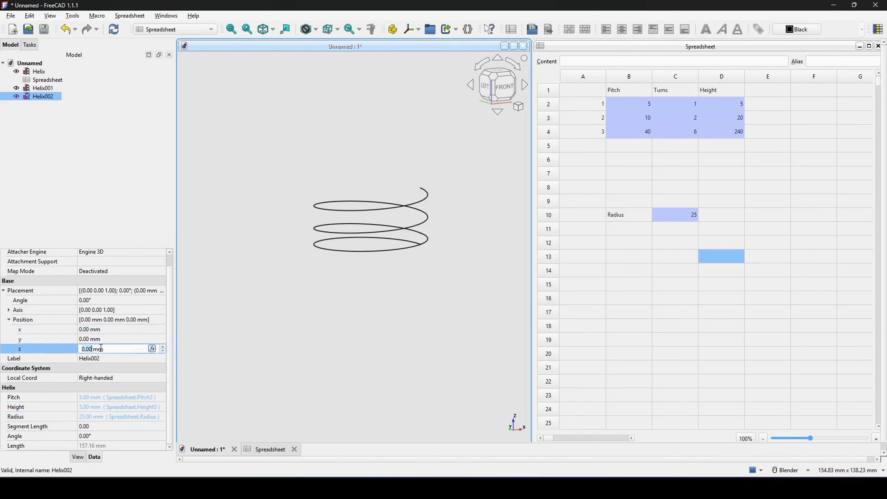
pyautogui.click(152, 348)
pyautogui.moveTo(152, 348); pyautogui.dragTo(306, 258)
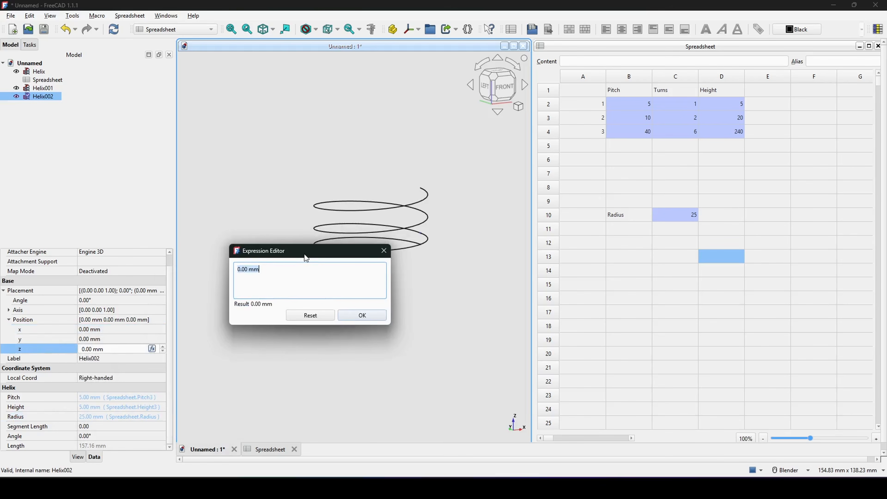
pyautogui.write('Spreadsheet.')
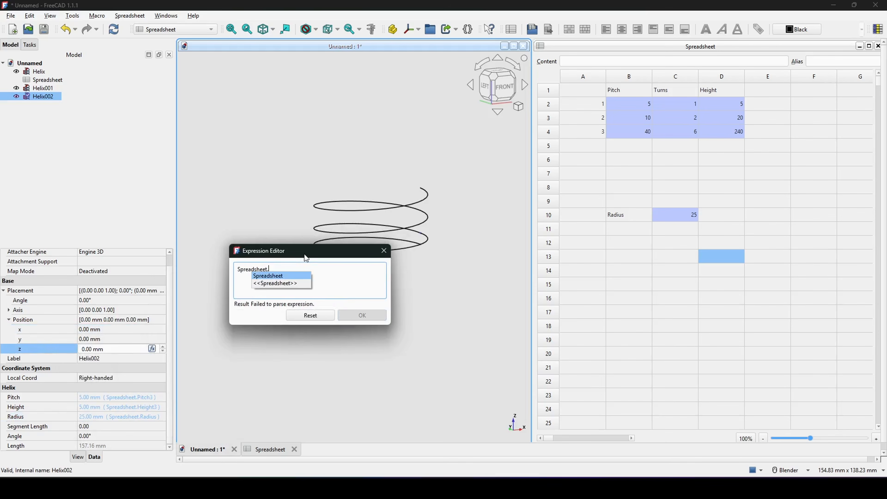
pyautogui.write('Hei')
pyautogui.press('Down')
pyautogui.press('Down')
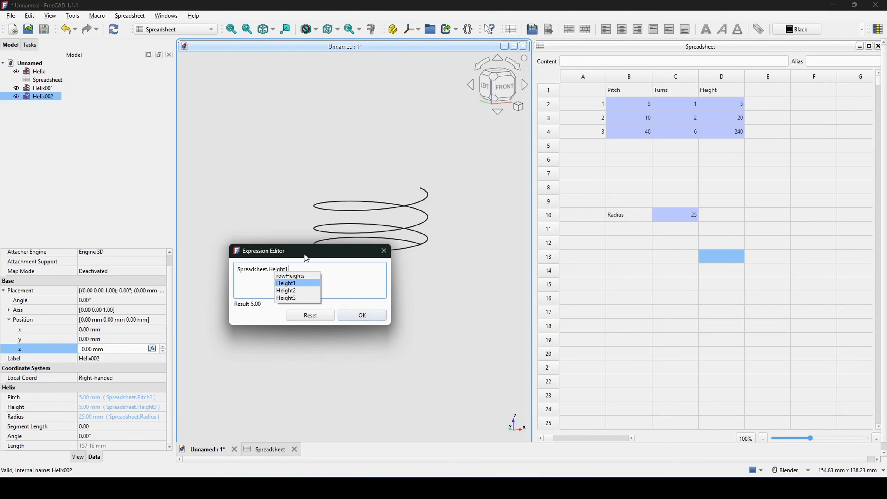
pyautogui.write('+')
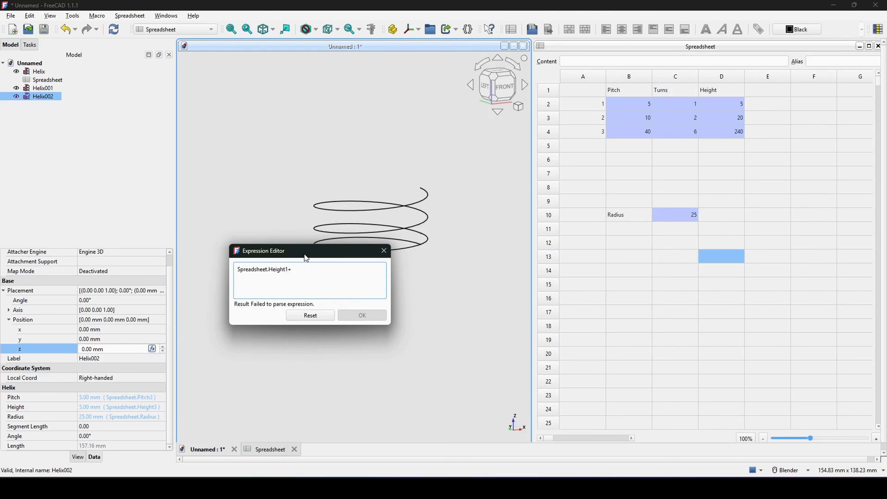
pyautogui.hotkey('ctrl', 'a')
pyautogui.hotkey('ctrl', 'c')
pyautogui.press('End')
pyautogui.hotkey('ctrl', 'v')
pyautogui.write('2')
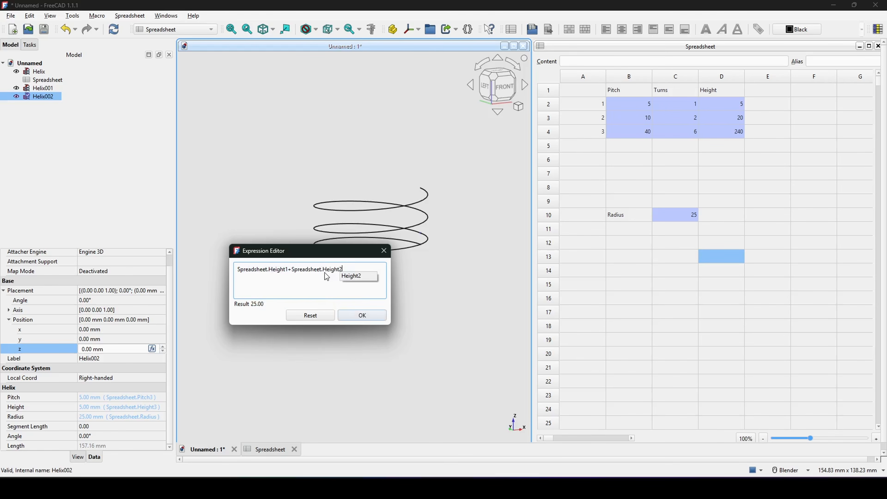
pyautogui.click(294, 290)
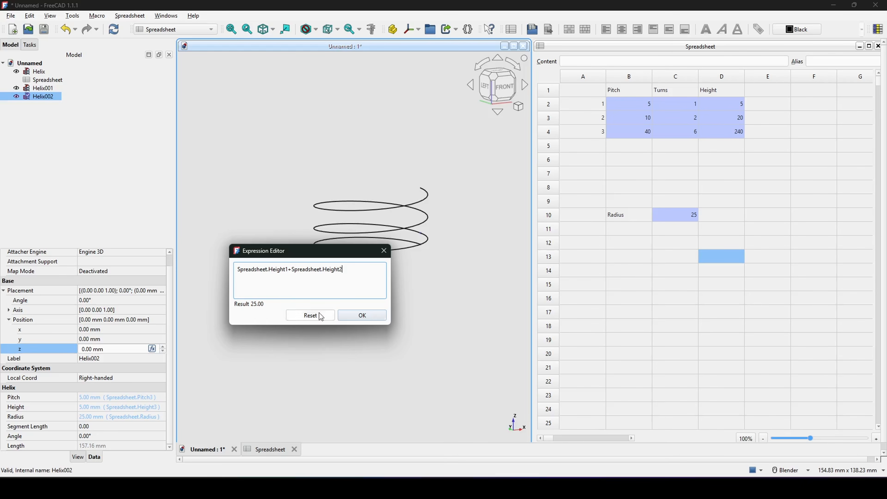
pyautogui.click(356, 315)
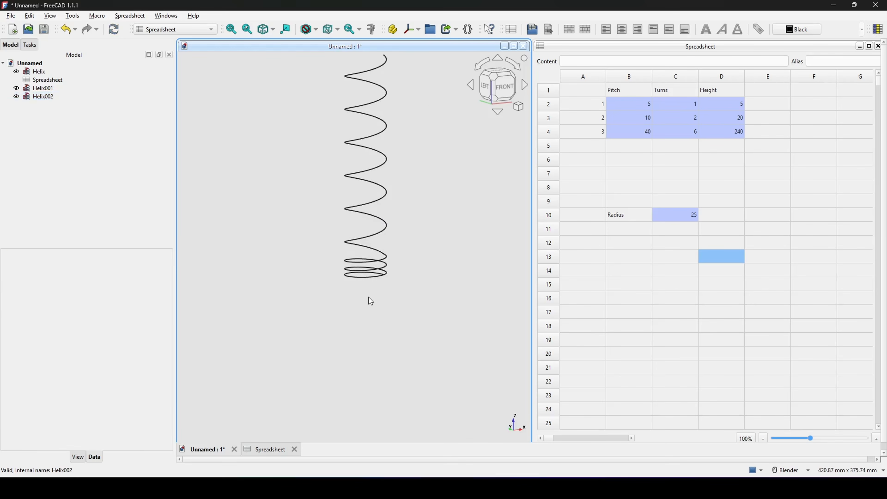
# - Examine from the right side how Helix001 meets the helices above and below, marking the junctions on a temporary screen capture
pyautogui.moveTo(391, 303); pyautogui.dragTo(388, 277, button='middle')
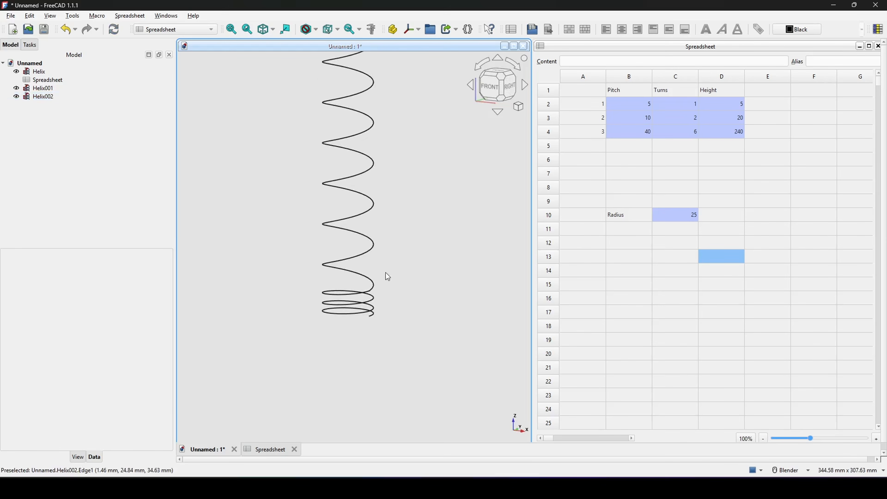
pyautogui.moveTo(417, 214); pyautogui.dragTo(363, 271, button='middle')
pyautogui.click(498, 87)
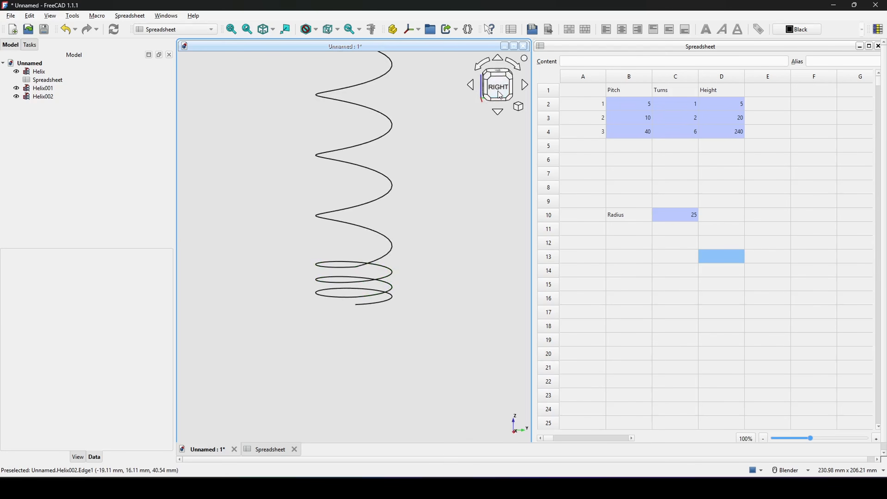
pyautogui.scroll(5, 388, 262)
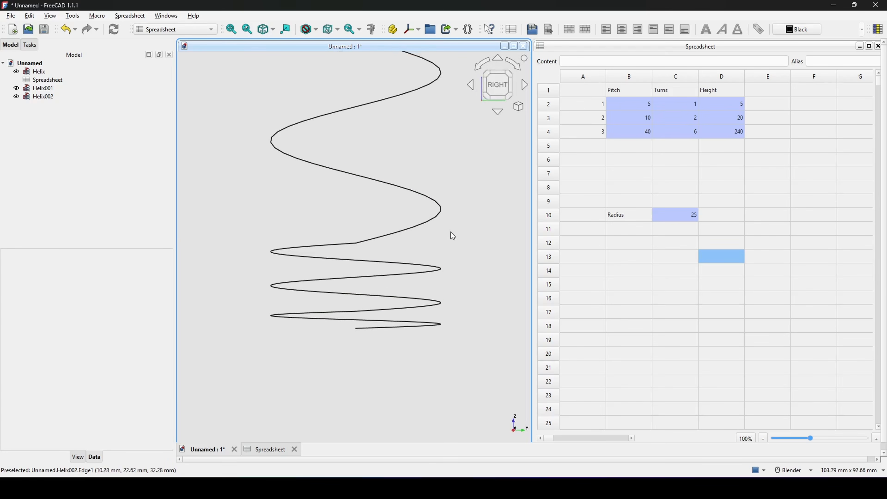
pyautogui.click(321, 257)
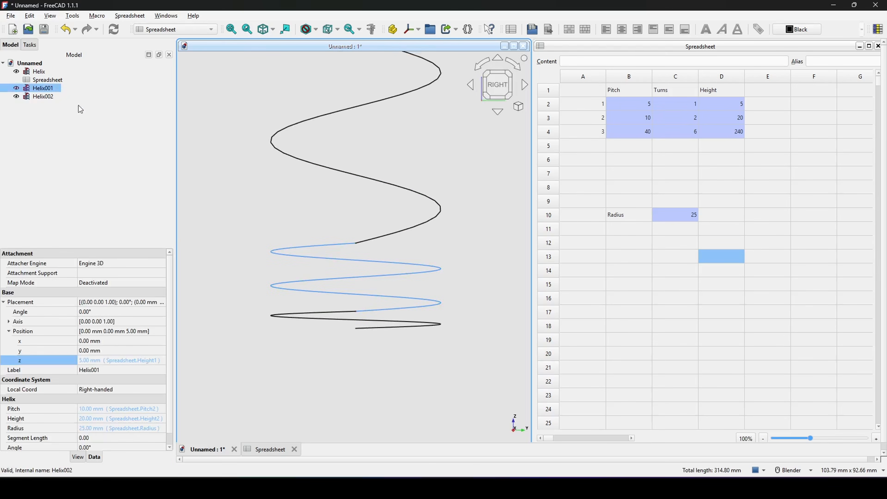
pyautogui.scroll(2, 352, 246)
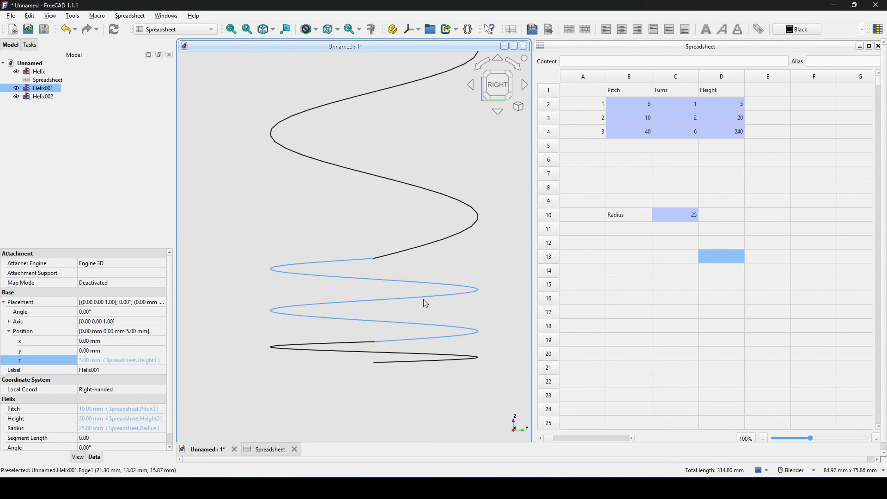
pyautogui.press('Print')
pyautogui.moveTo(221, 183); pyautogui.dragTo(491, 419)
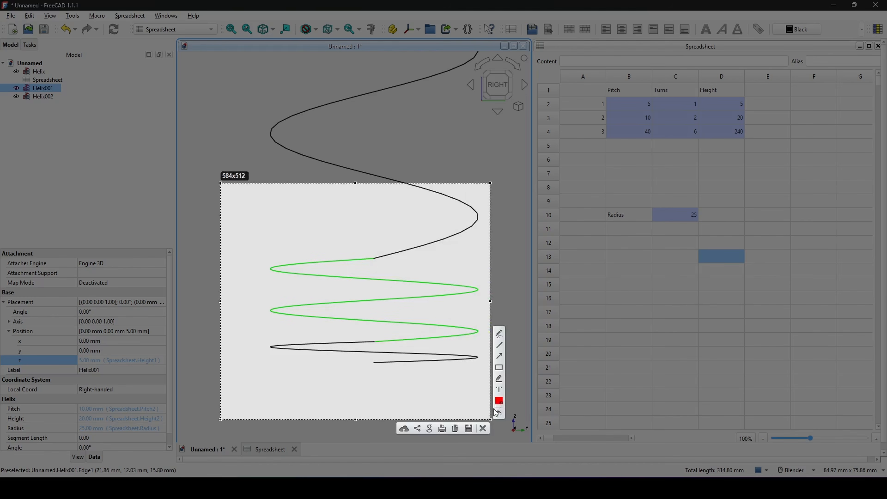
pyautogui.click(499, 345)
pyautogui.moveTo(329, 262)
pyautogui.mouseDown()
pyautogui.moveTo(373, 260)
pyautogui.moveTo(445, 237)
pyautogui.mouseUp()
pyautogui.moveTo(376, 246)
pyautogui.mouseDown()
pyautogui.moveTo(379, 268)
pyautogui.moveTo(391, 249)
pyautogui.moveTo(382, 245)
pyautogui.mouseUp()
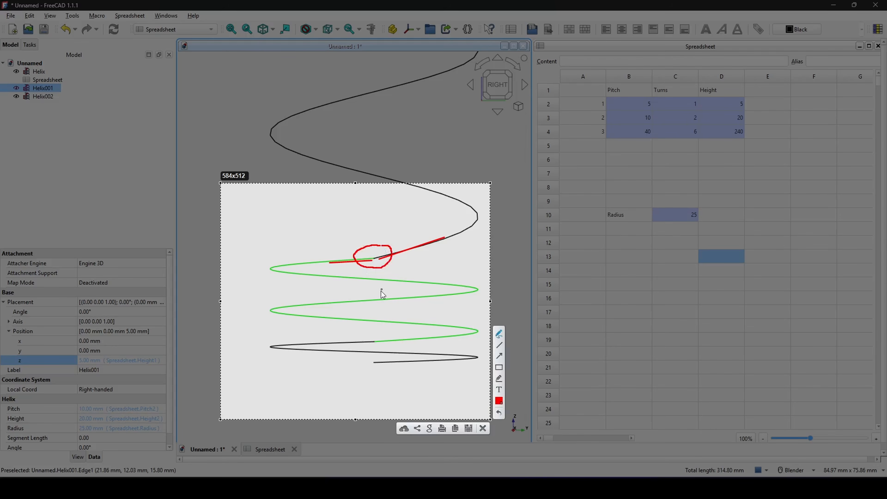
pyautogui.moveTo(384, 332)
pyautogui.mouseDown()
pyautogui.moveTo(361, 349)
pyautogui.moveTo(400, 334)
pyautogui.mouseUp()
pyautogui.click(486, 428)
# - Switch to the Part workbench and join Helix, Helix001 and Helix002 into a single object with Connect
pyautogui.scroll(-3, 421, 316)
pyautogui.moveTo(418, 311)
pyautogui.mouseDown(button='middle')
pyautogui.moveTo(445, 311)
pyautogui.moveTo(434, 306)
pyautogui.mouseUp(button='middle')
pyautogui.click(472, 306)
pyautogui.scroll(-2, 471, 301)
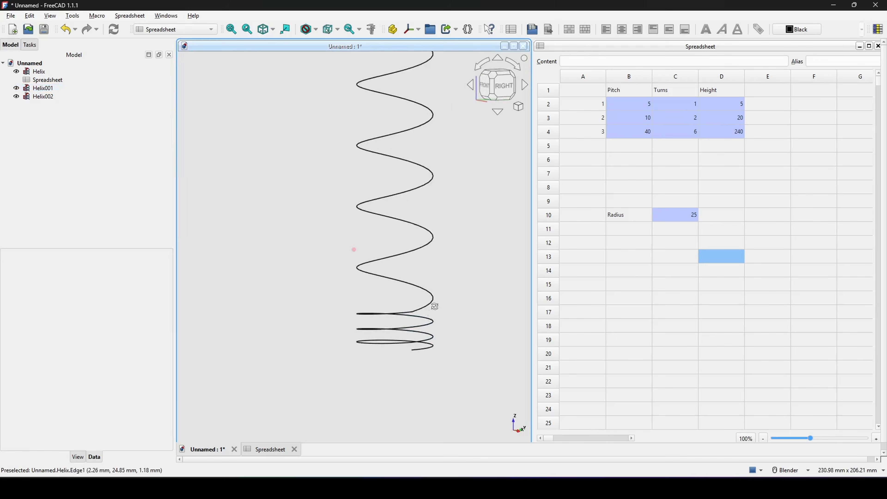
pyautogui.click(175, 29)
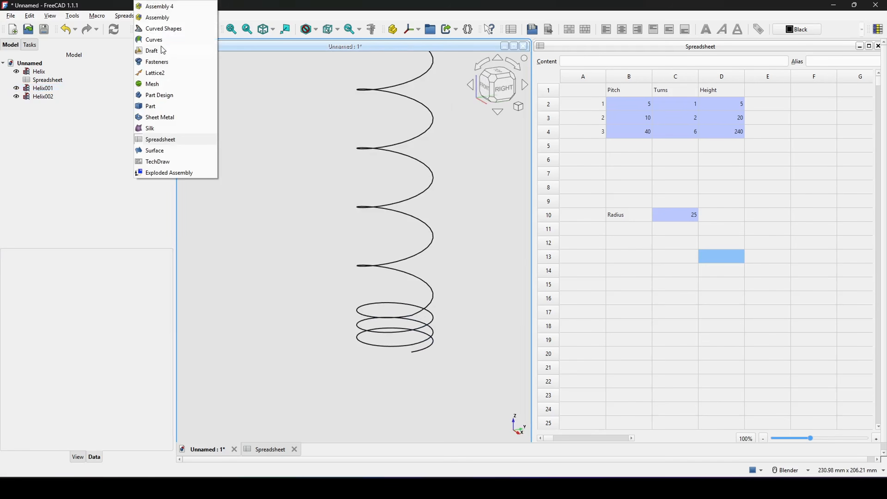
pyautogui.click(150, 106)
pyautogui.scroll(-2, 363, 245)
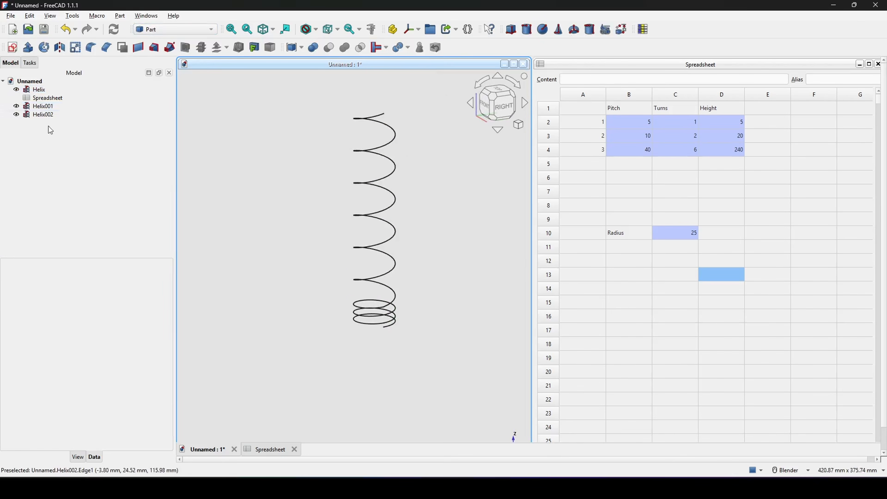
pyautogui.click(39, 89)
pyautogui.keyDown('ctrl'); pyautogui.click(43, 106); pyautogui.keyUp('ctrl')
pyautogui.keyDown('ctrl'); pyautogui.click(42, 114); pyautogui.keyUp('ctrl')
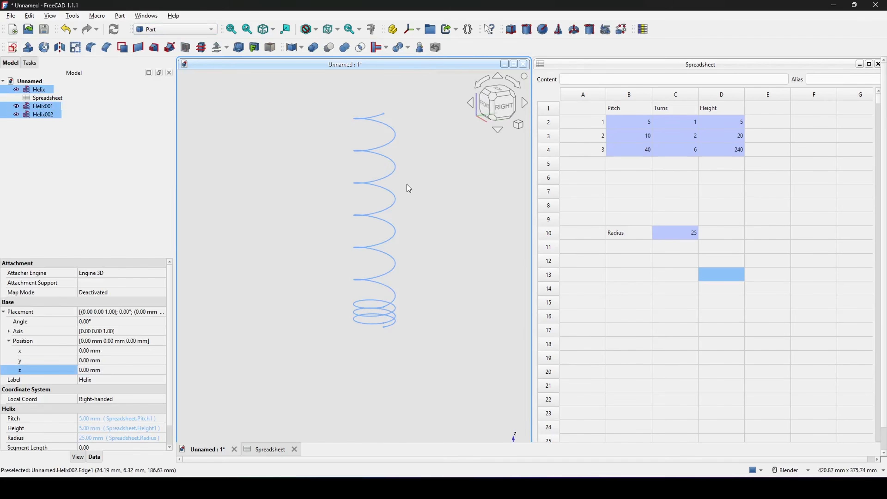
pyautogui.keyDown('shift'); pyautogui.moveTo(407, 184); pyautogui.dragTo(403, 176, button='middle'); pyautogui.keyUp('shift')
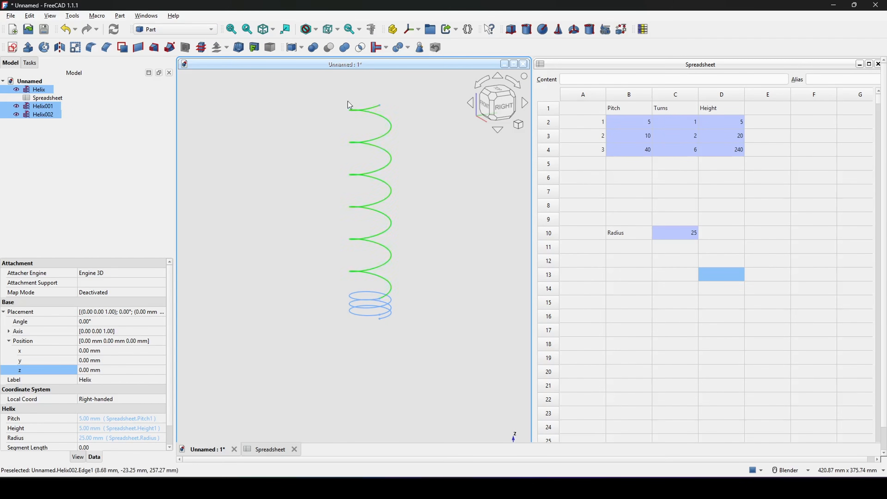
pyautogui.click(375, 50)
# - Create a new sketch on the YZ-plane and turn off its section view so the whole helix path shows
pyautogui.moveTo(413, 229)
pyautogui.keyDown('shift'); pyautogui.mouseDown(button='middle')
pyautogui.moveTo(409, 209)
pyautogui.moveTo(402, 238)
pyautogui.mouseUp(button='middle'); pyautogui.keyUp('shift')
pyautogui.click(429, 239)
pyautogui.click(13, 47)
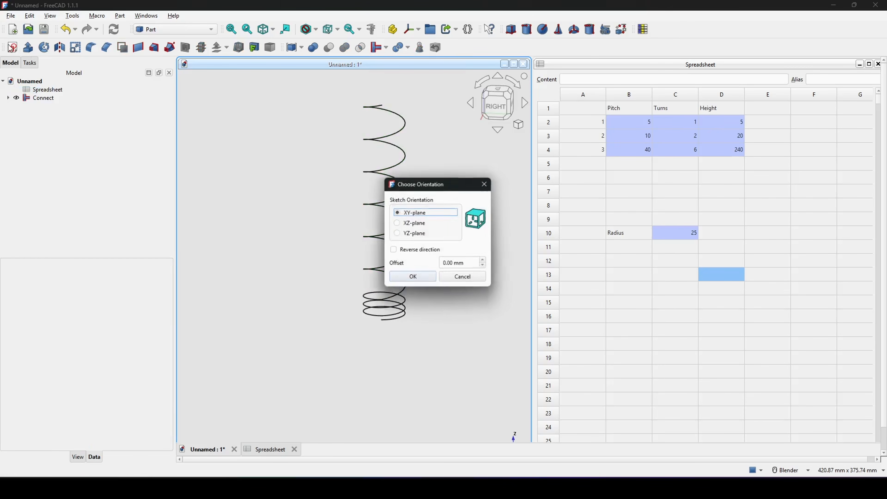
pyautogui.click(414, 234)
pyautogui.click(413, 279)
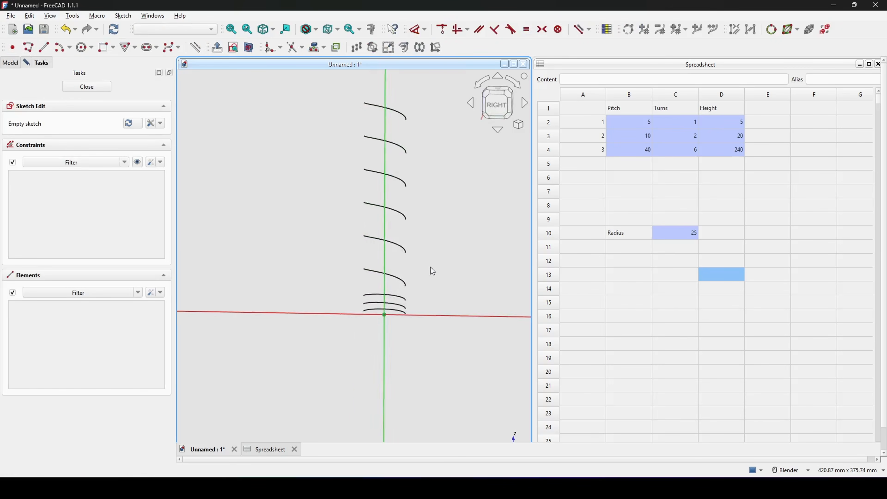
pyautogui.click(251, 50)
pyautogui.scroll(3, 435, 274)
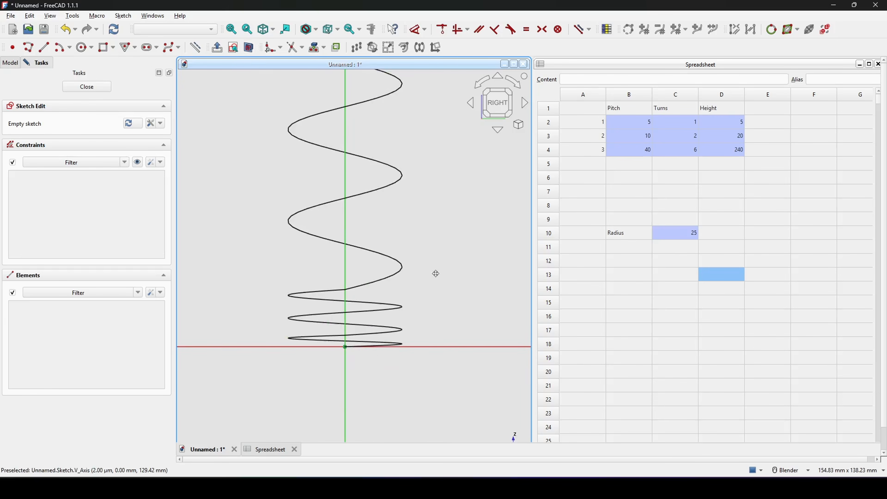
# - Project the middle helix segment of the connected path into the sketch as external geometry
pyautogui.click(315, 46)
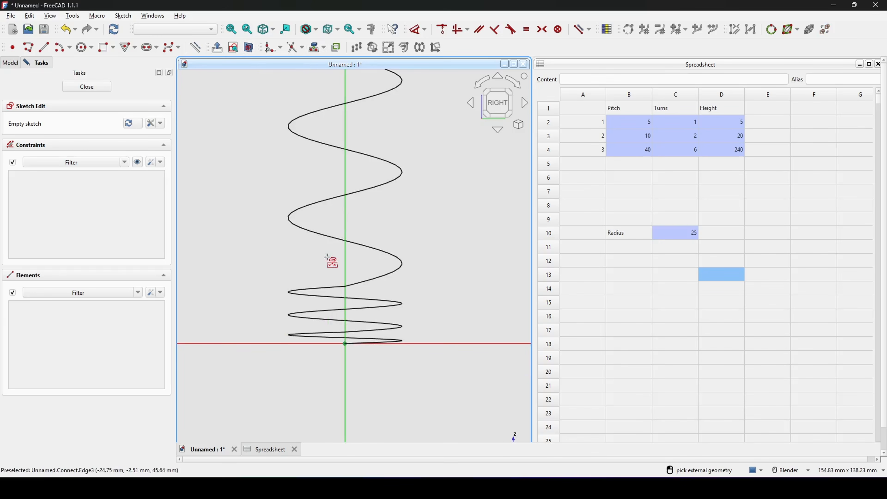
pyautogui.click(318, 315)
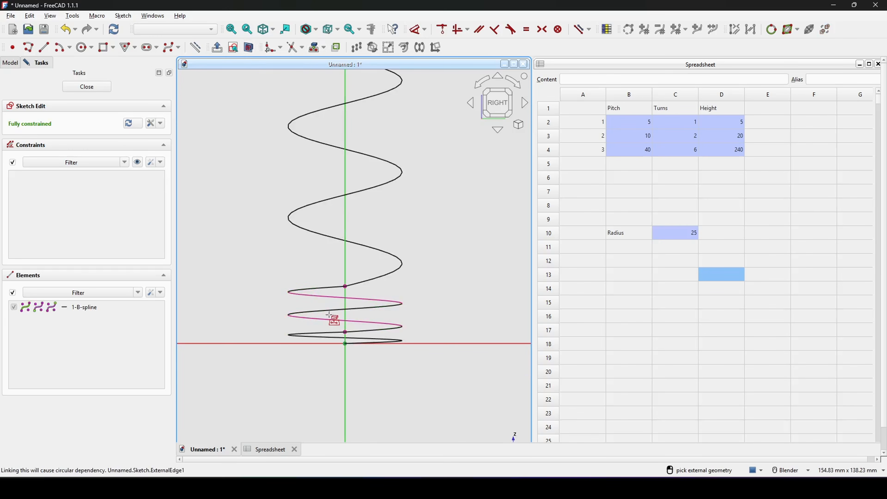
pyautogui.rightClick(371, 312)
pyautogui.scroll(-5, 370, 321)
pyautogui.moveTo(465, 386); pyautogui.dragTo(289, 178)
pyautogui.scroll(3, 466, 324)
pyautogui.keyDown('shift'); pyautogui.moveTo(430, 300); pyautogui.dragTo(461, 250, button='middle'); pyautogui.keyUp('shift')
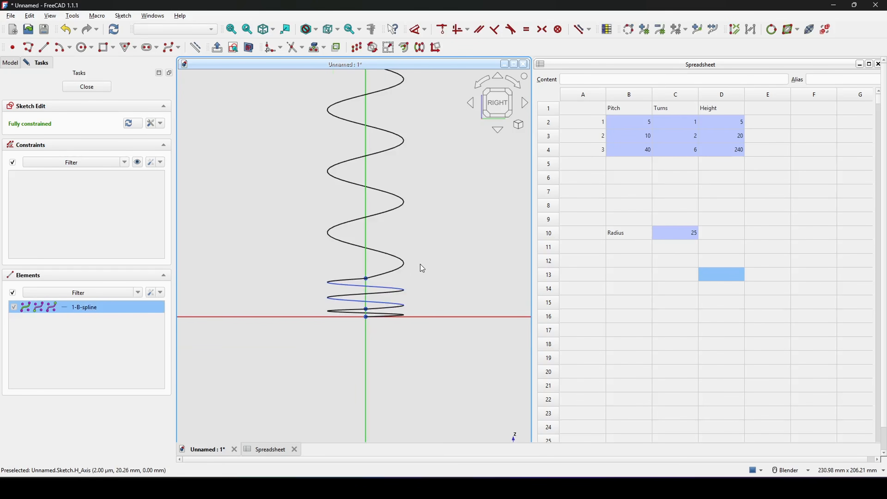
pyautogui.click(419, 260)
pyautogui.scroll(4, 398, 293)
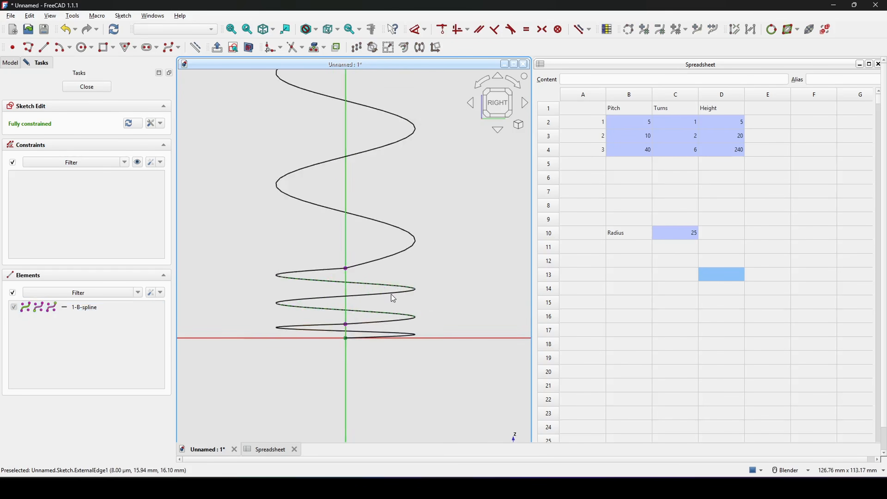
# - Draw a circle centred on each end of the projected middle segment, the lower one about 6 mm in diameter
pyautogui.click(84, 47)
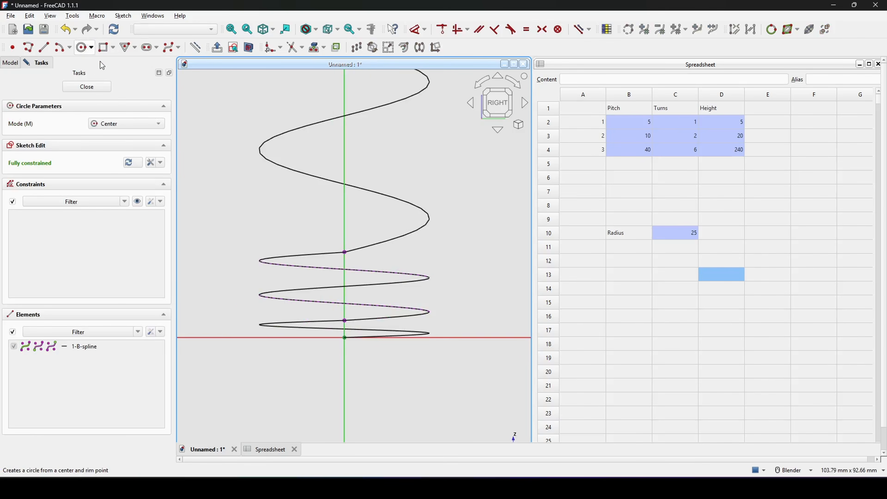
pyautogui.scroll(1, 353, 259)
pyautogui.click(342, 250)
pyautogui.click(362, 229)
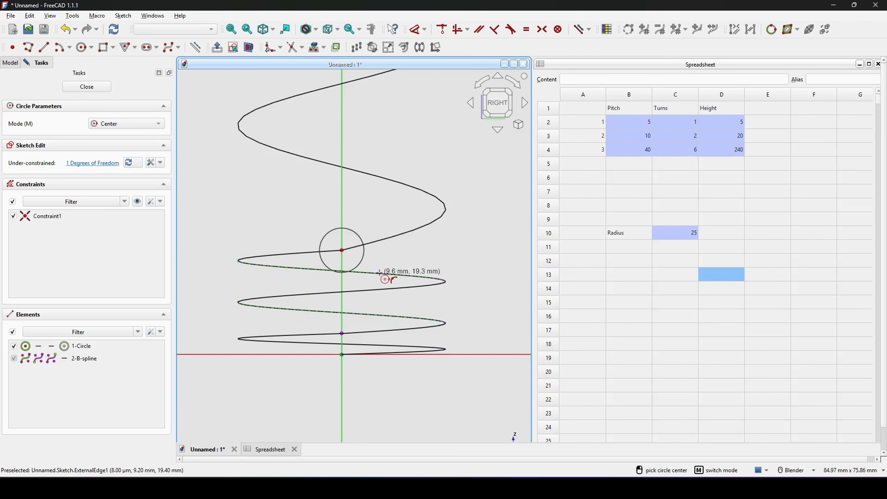
pyautogui.scroll(2, 380, 269)
pyautogui.scroll(3, 380, 269)
pyautogui.click(338, 336)
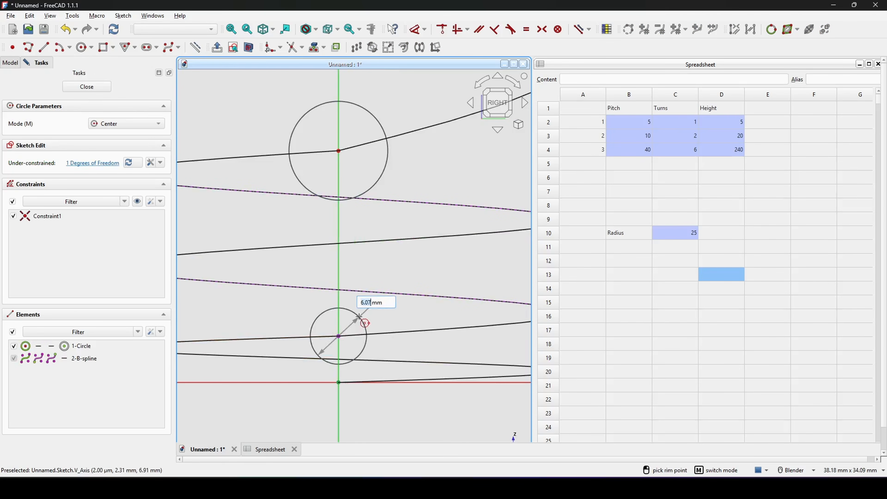
pyautogui.click(359, 317)
pyautogui.rightClick(385, 315)
# - Constrain the two circles at the segment's ends to be equal in size
pyautogui.scroll(-2, 385, 315)
pyautogui.click(368, 329)
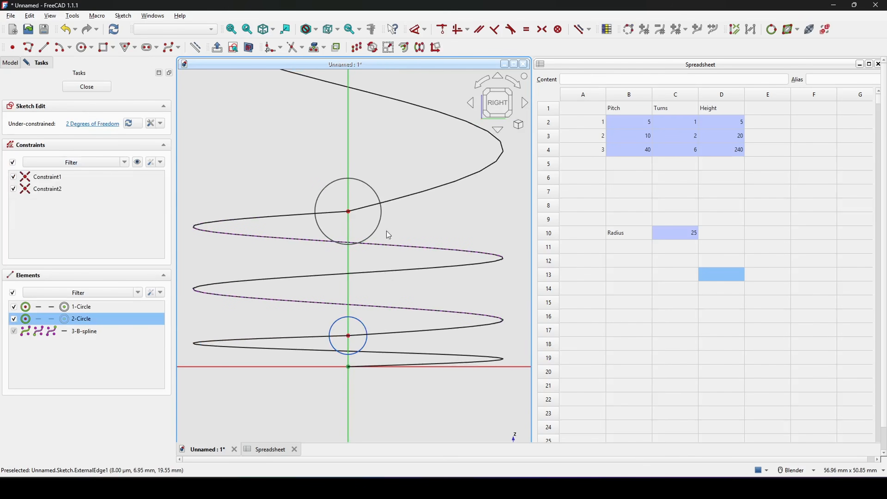
pyautogui.click(379, 227)
pyautogui.press('e')
pyautogui.scroll(-3, 417, 230)
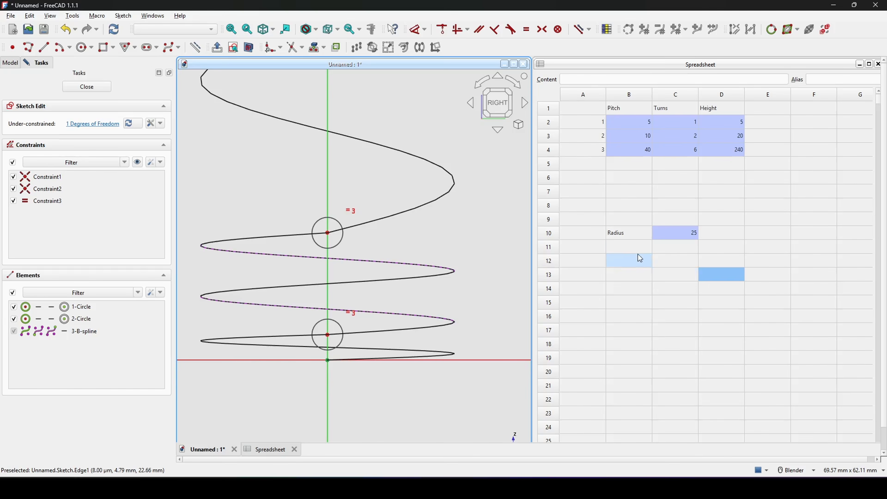
# - Add a TransDia parameter to the spreadsheet, with the label in B11 and the value 4 in C11
pyautogui.click(641, 248)
pyautogui.doubleClick(641, 248)
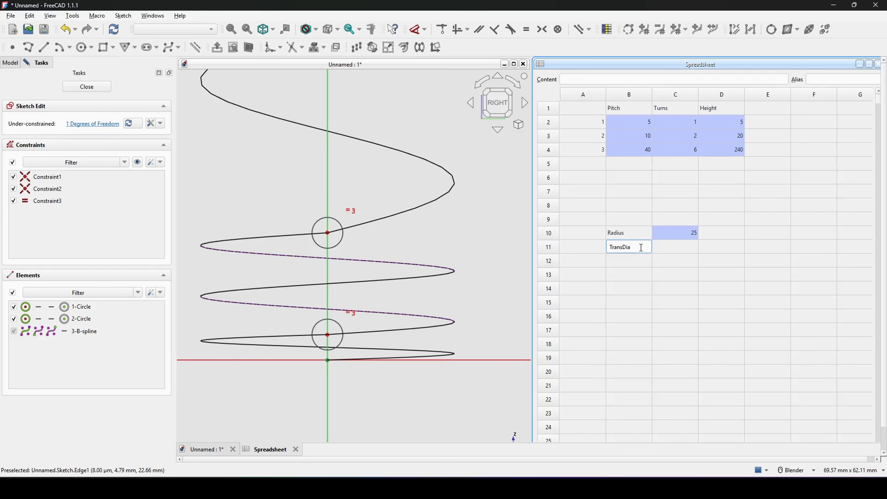
pyautogui.press('Tab')
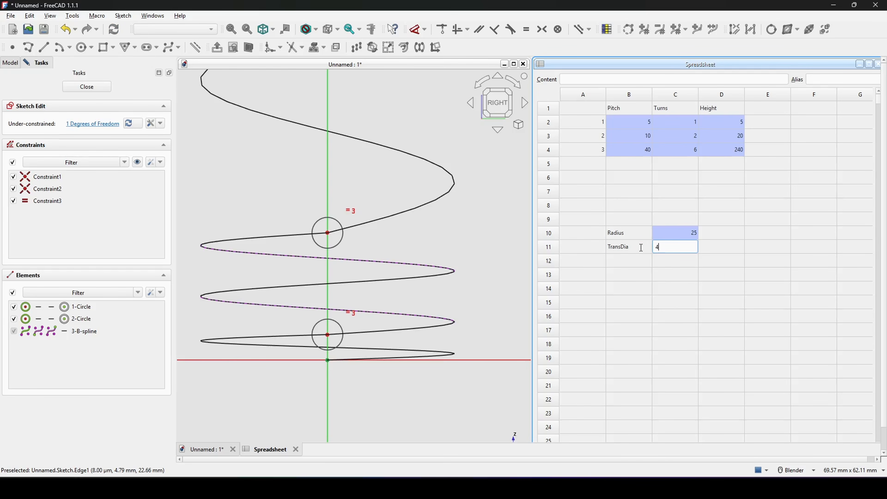
pyautogui.write('4')
pyautogui.press('Return')
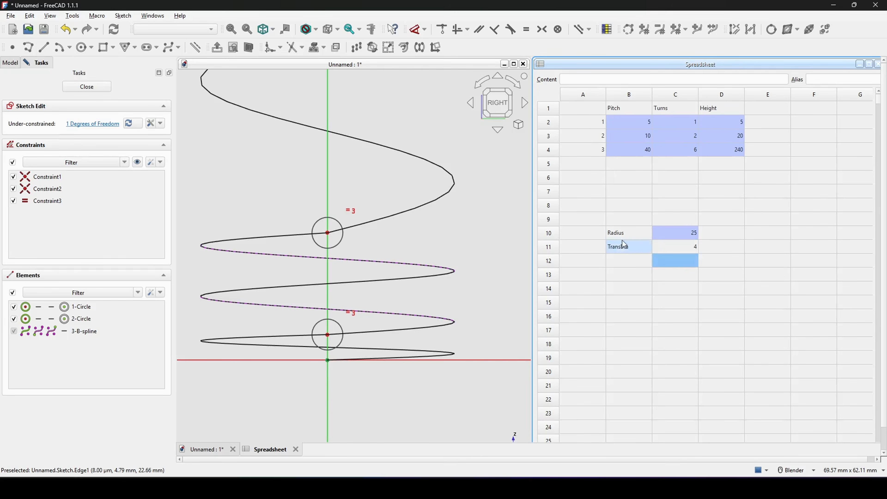
# - Assign the alias TransDia to cell C11 of the spreadsheet
pyautogui.click(657, 243)
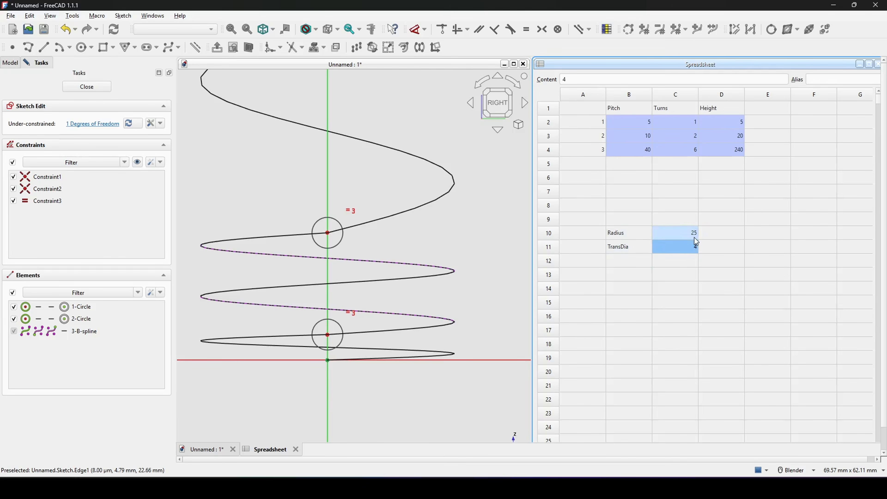
pyautogui.click(833, 78)
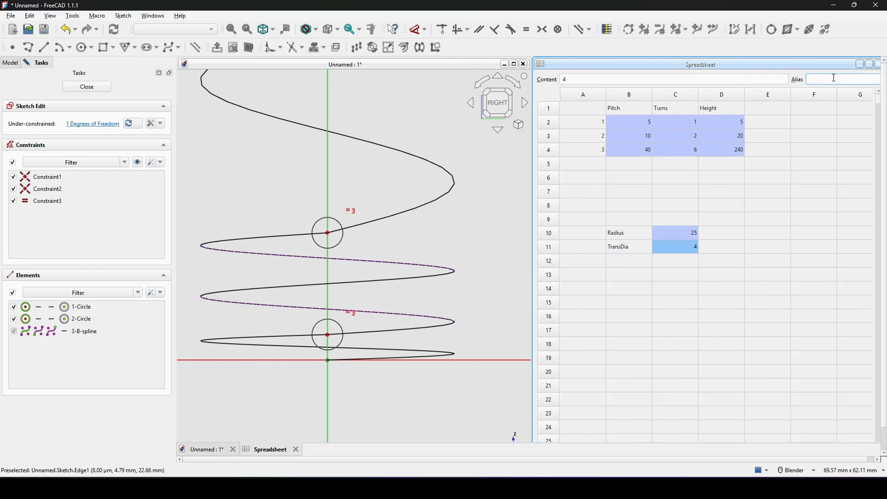
pyautogui.write('TransDia')
pyautogui.click(800, 259)
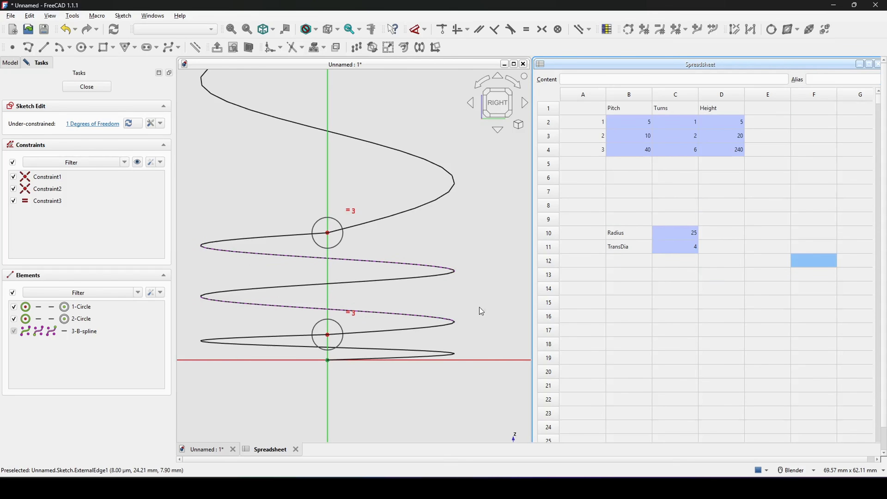
# - Add a diameter constraint to the upper circle, driven by the expression Spreadsheet.TransDia
pyautogui.scroll(-3, 323, 214)
pyautogui.scroll(3, 372, 234)
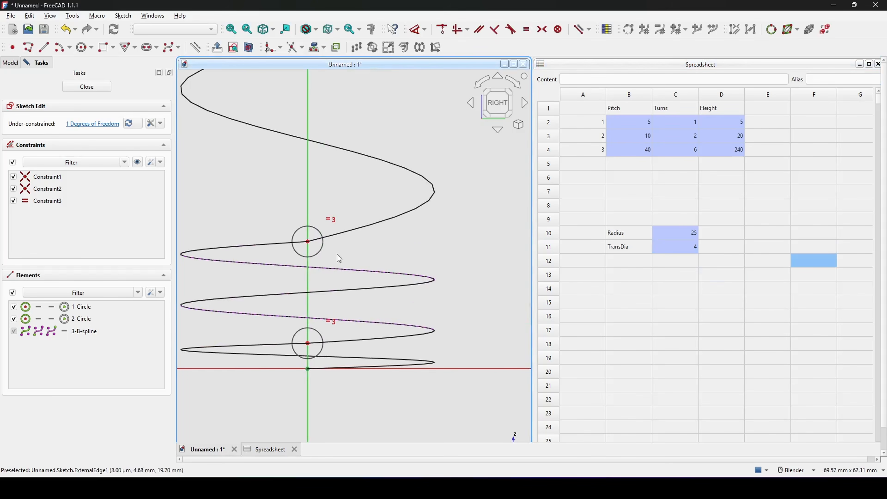
pyautogui.press('d')
pyautogui.click(322, 245)
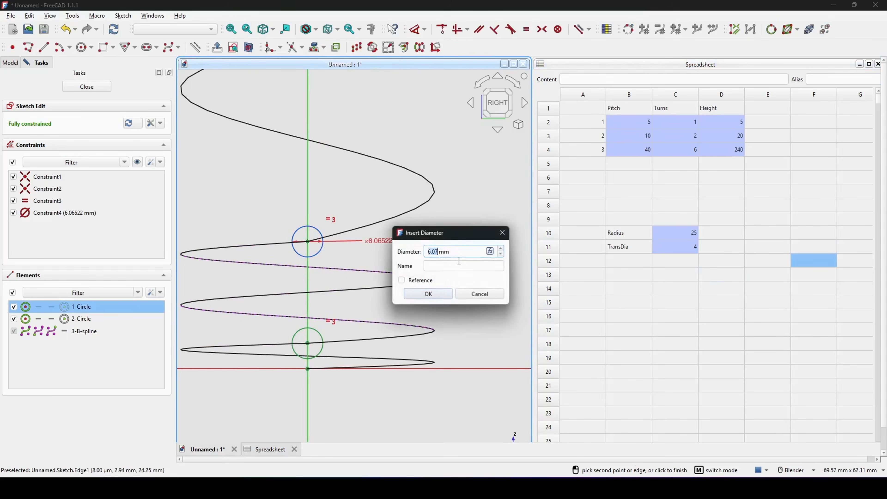
pyautogui.click(489, 253)
pyautogui.moveTo(486, 253); pyautogui.dragTo(433, 228)
pyautogui.write('sp')
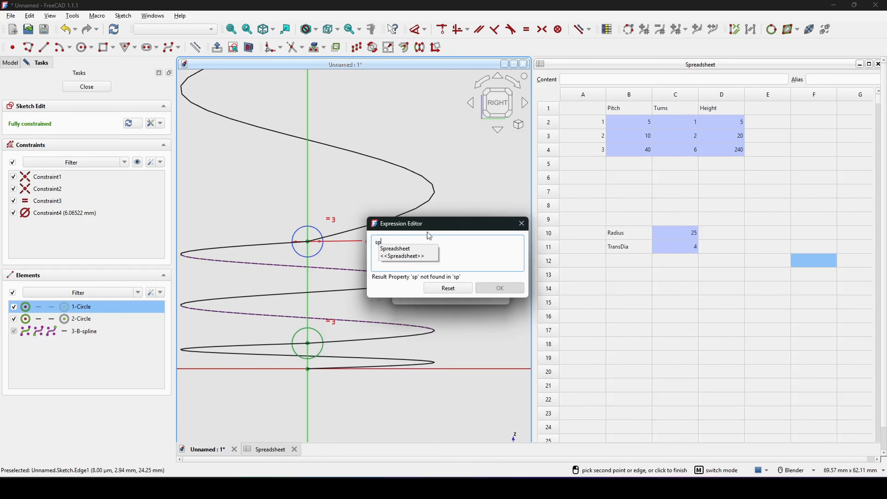
pyautogui.click(416, 249)
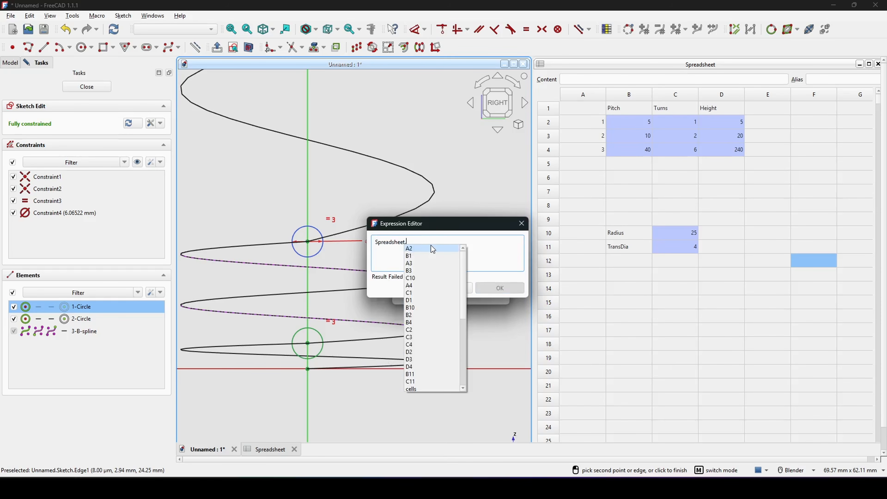
pyautogui.write('TransDia')
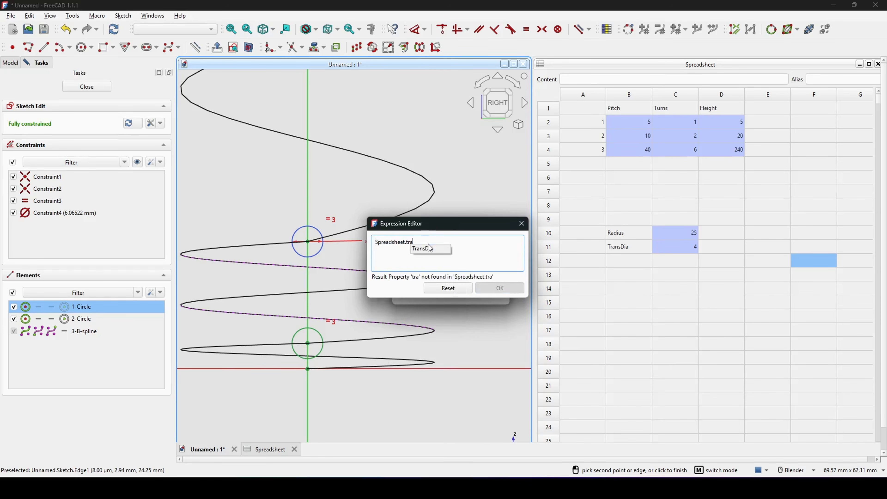
pyautogui.click(488, 287)
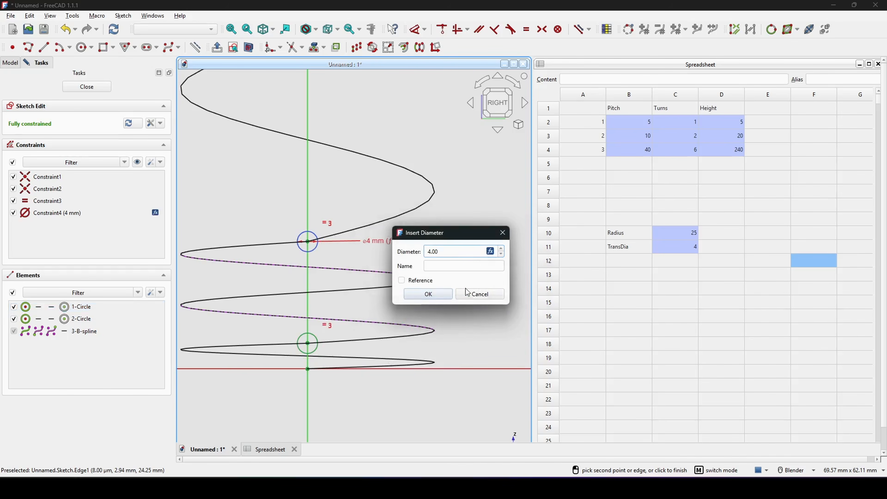
pyautogui.click(431, 293)
pyautogui.scroll(-3, 441, 250)
pyautogui.scroll(2, 436, 260)
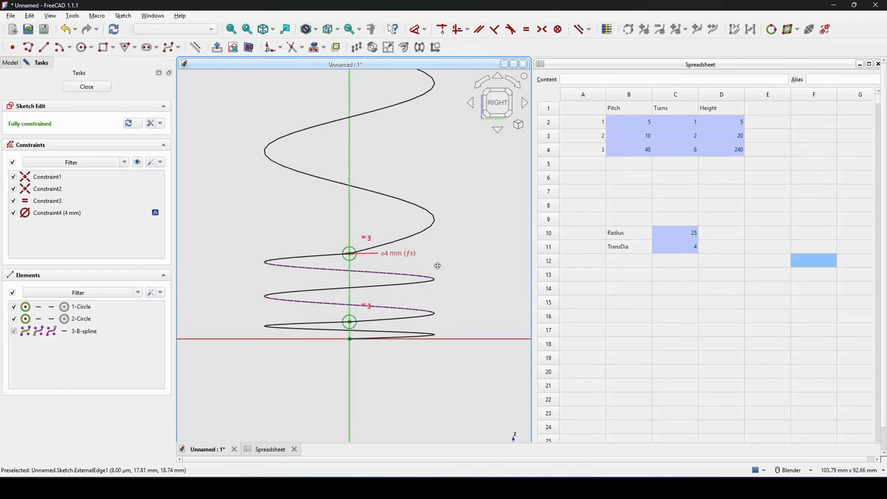
# - Close the sketch and examine the two transition circles against the connected helix path
pyautogui.click(87, 87)
pyautogui.scroll(-3, 335, 278)
pyautogui.moveTo(335, 278); pyautogui.dragTo(419, 291, button='middle')
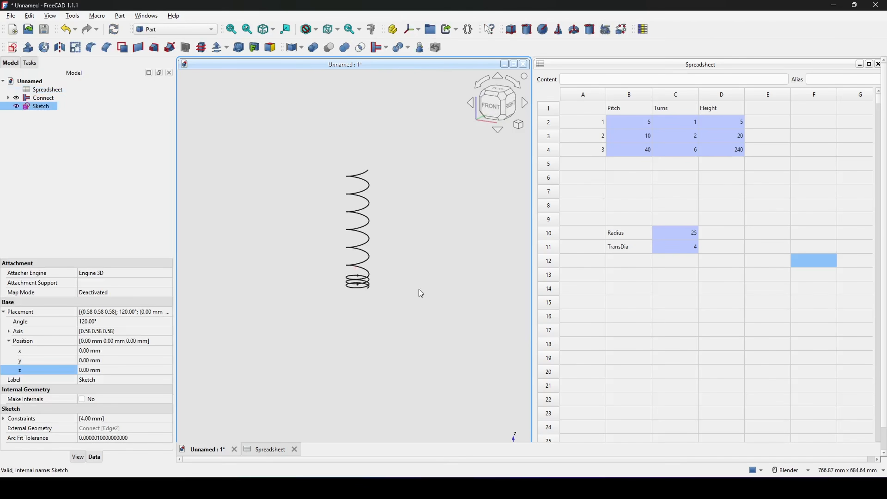
pyautogui.scroll(6, 382, 275)
pyautogui.keyDown('shift'); pyautogui.moveTo(312, 256); pyautogui.dragTo(424, 246, button='middle'); pyautogui.keyUp('shift')
pyautogui.moveTo(425, 246); pyautogui.dragTo(438, 245, button='middle')
pyautogui.scroll(3, 407, 260)
pyautogui.keyDown('shift'); pyautogui.moveTo(390, 264); pyautogui.dragTo(365, 260, button='middle'); pyautogui.keyUp('shift')
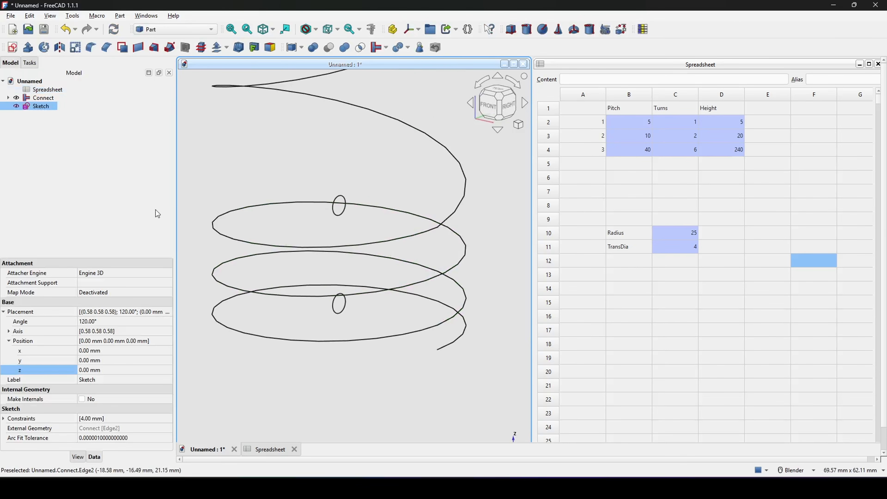
pyautogui.click(341, 216)
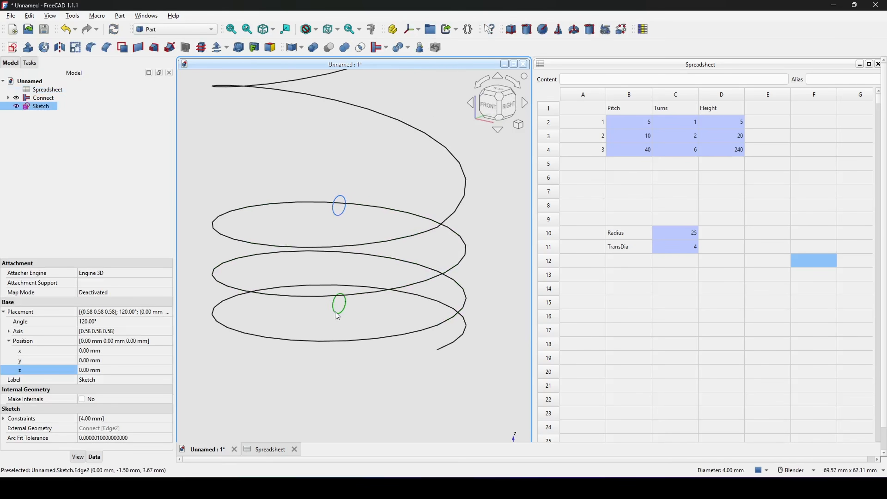
pyautogui.scroll(-5, 341, 303)
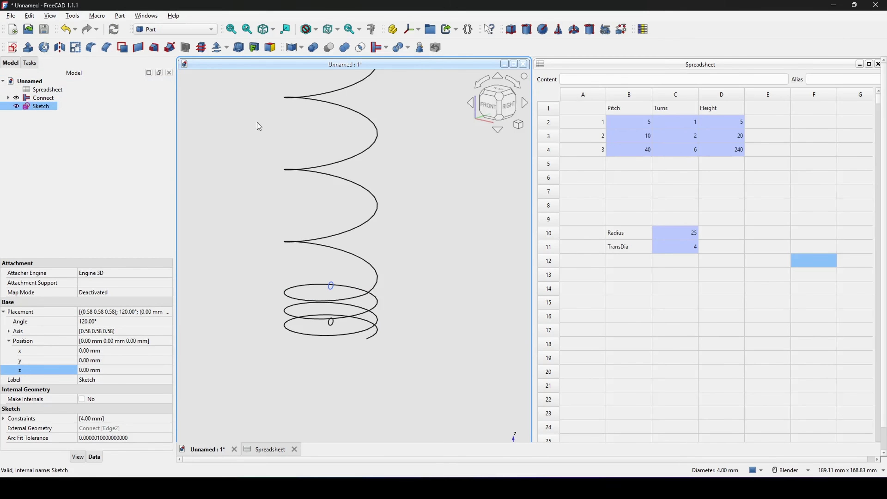
# - Extrude the two-circle sketch 100 mm along its normal as a solid
pyautogui.click(28, 48)
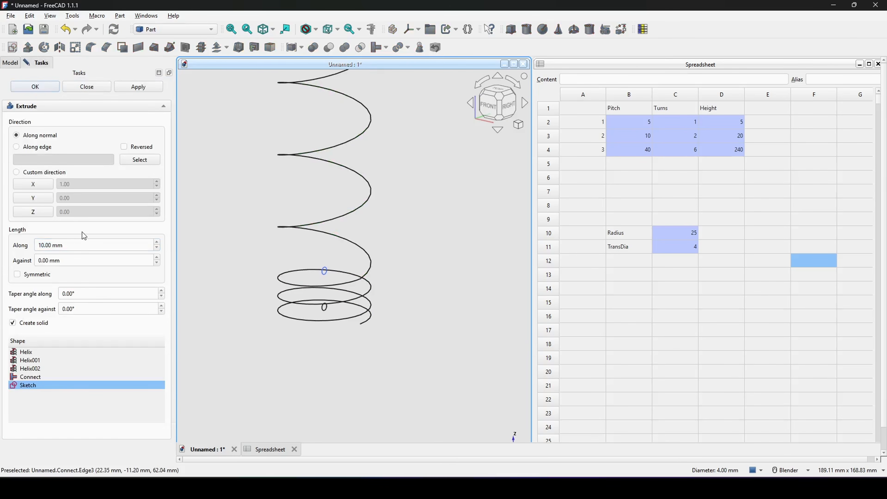
pyautogui.write('100')
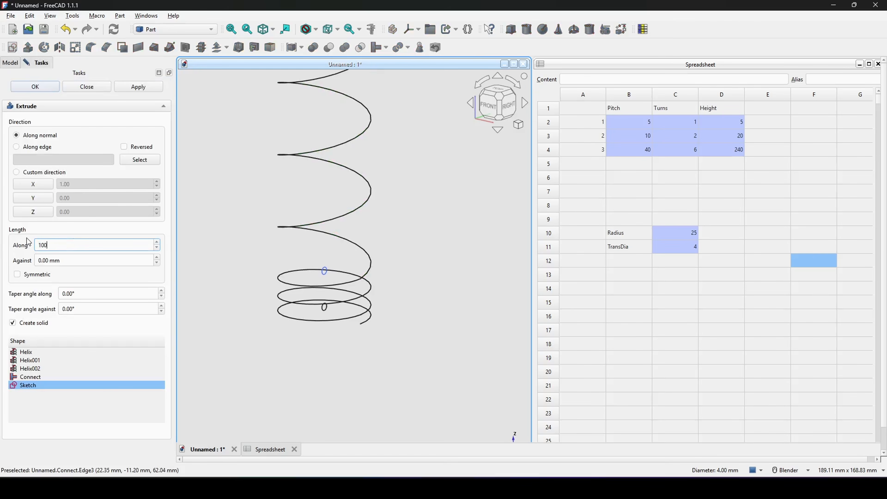
pyautogui.click(35, 86)
pyautogui.scroll(-2, 369, 234)
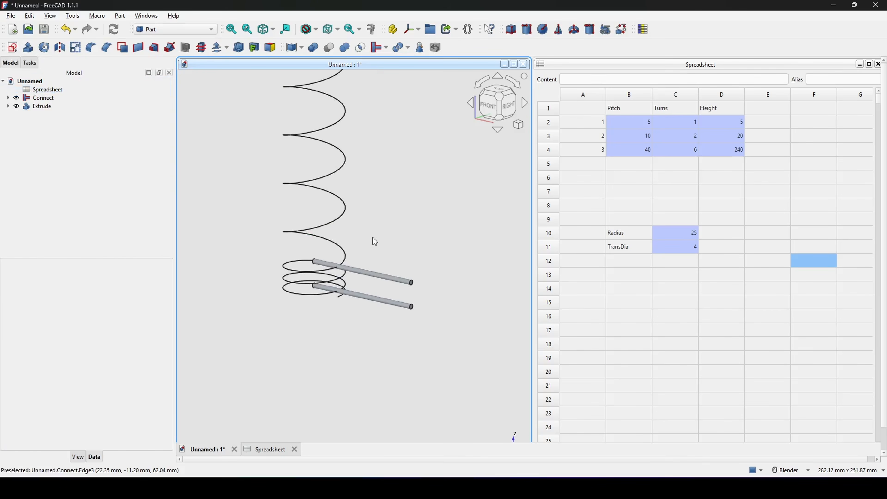
# - Cut the extruded cylinders from the connected helix path, accepting the use of non-solids in the boolean
pyautogui.scroll(3, 375, 241)
pyautogui.click(50, 98)
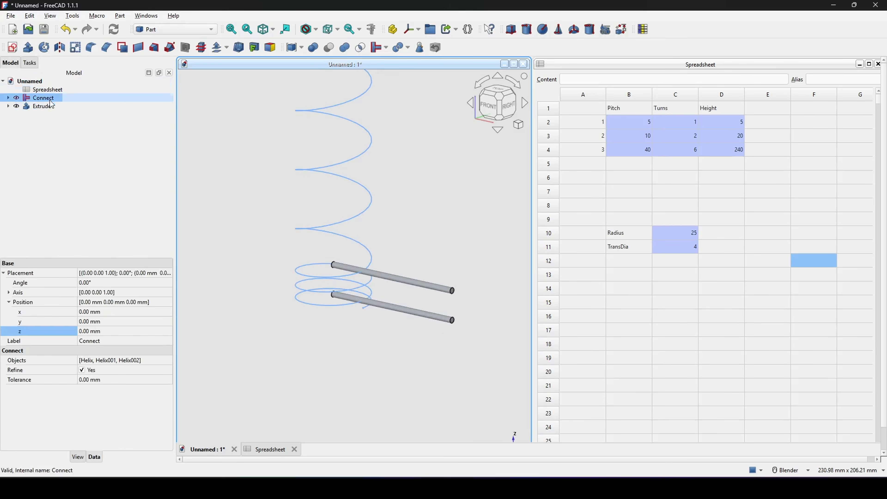
pyautogui.keyDown('ctrl'); pyautogui.click(50, 105); pyautogui.keyUp('ctrl')
pyautogui.scroll(-2, 406, 255)
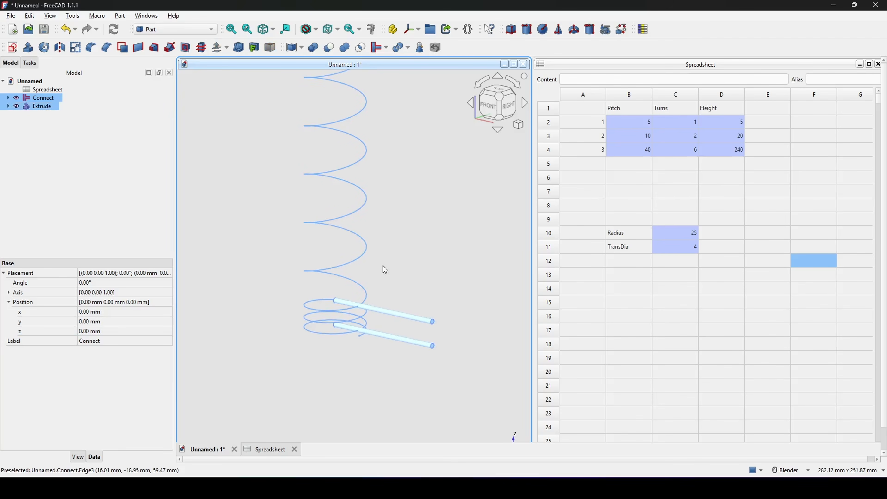
pyautogui.click(329, 47)
pyautogui.press('Return')
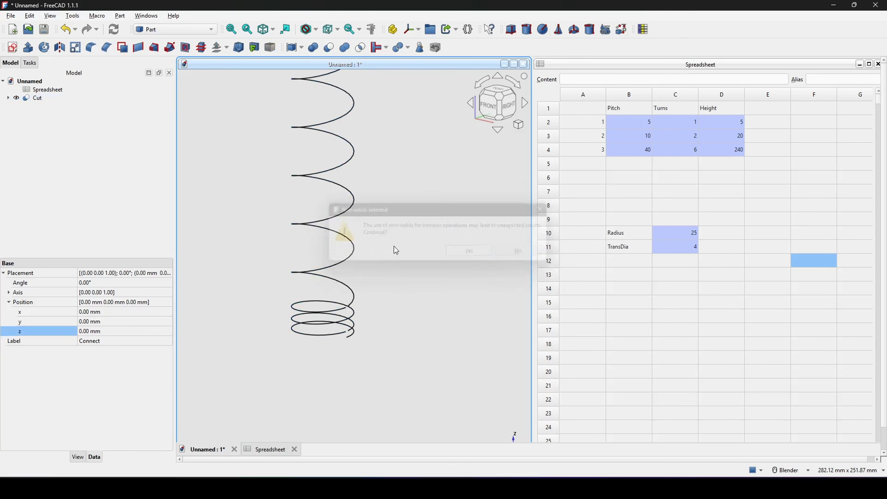
# - Examine the cut helix path at the two pitch transitions alongside the TransDia parameter
pyautogui.moveTo(384, 287); pyautogui.dragTo(696, 262, button='middle')
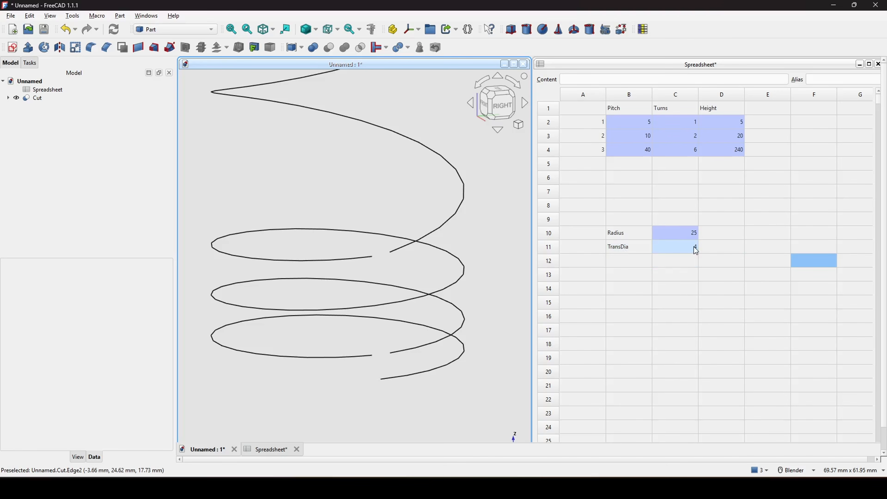
pyautogui.scroll(-8, 433, 306)
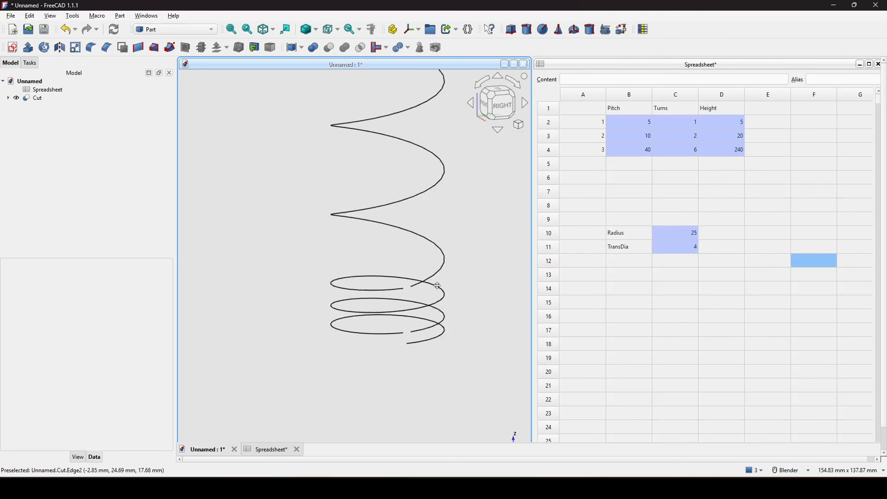
pyautogui.scroll(5, 426, 253)
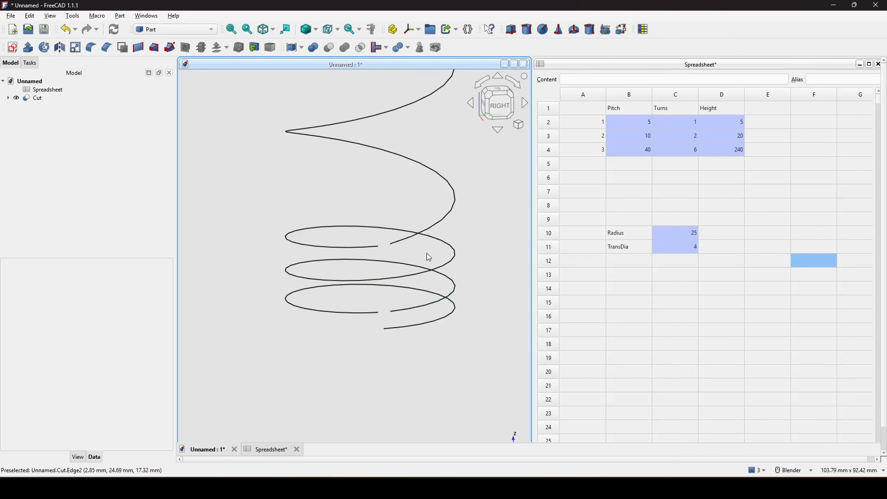
pyautogui.click(692, 250)
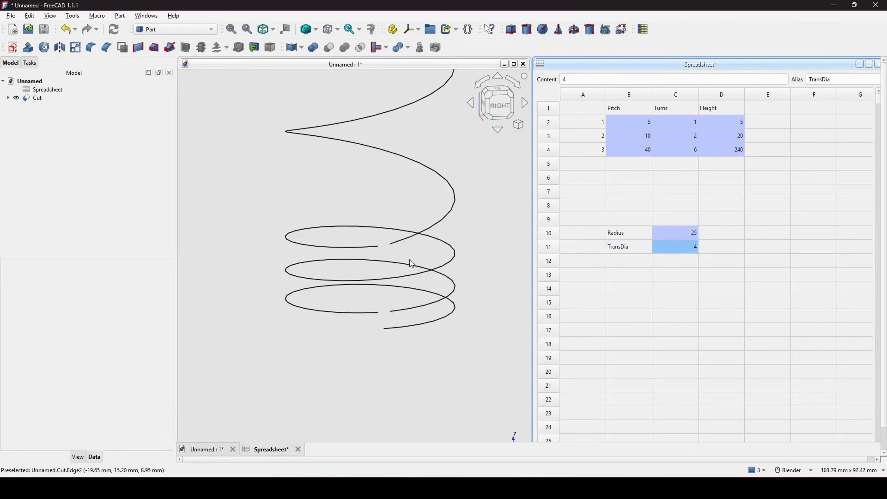
pyautogui.click(384, 280)
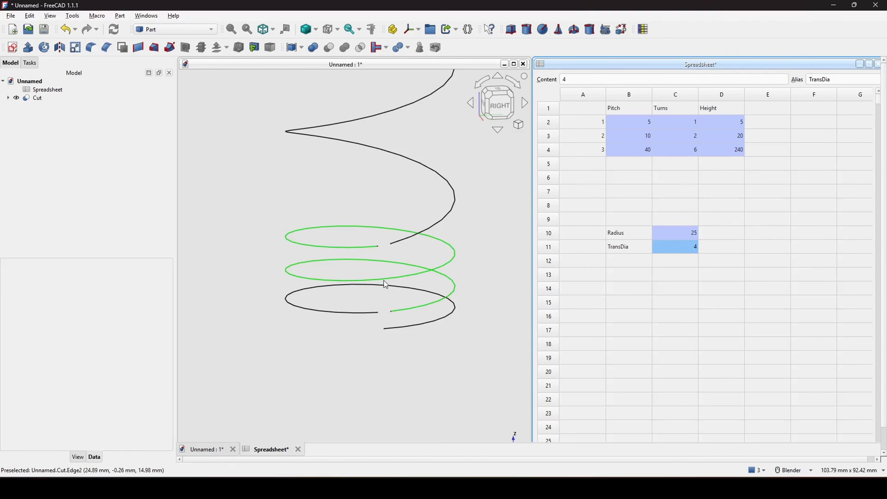
pyautogui.scroll(-2, 389, 278)
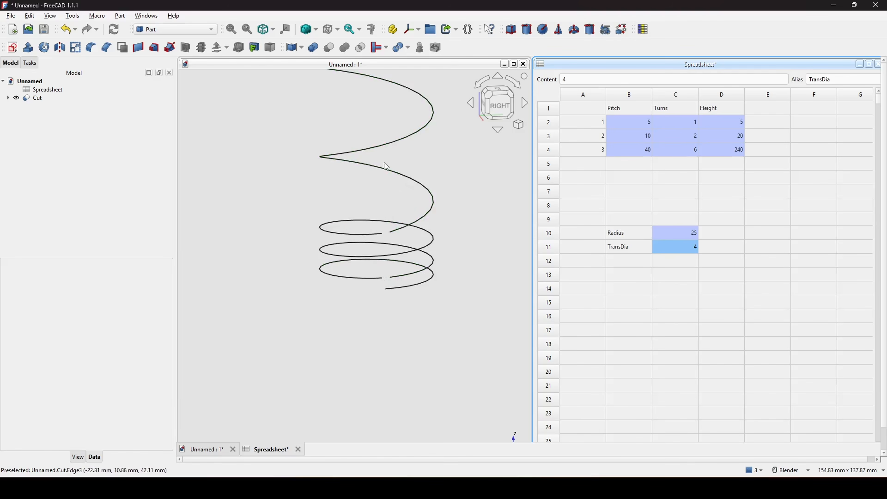
pyautogui.scroll(1, 387, 224)
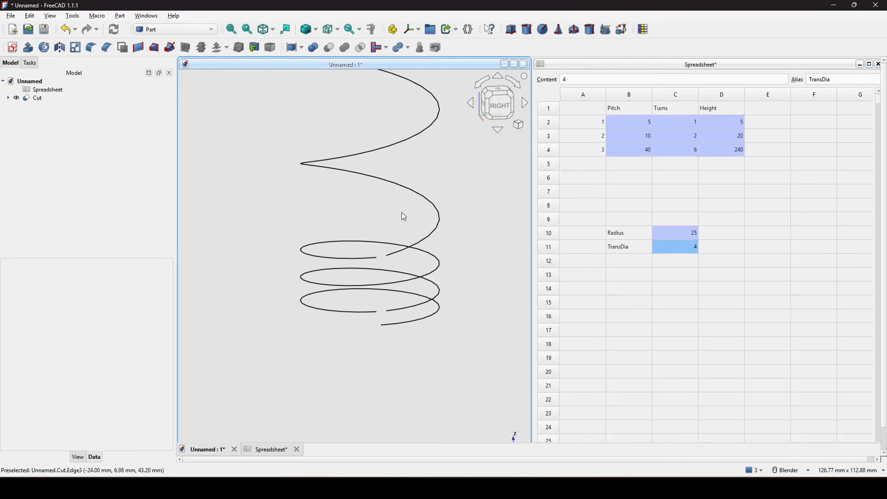
pyautogui.moveTo(408, 224); pyautogui.dragTo(408, 212, button='middle')
pyautogui.keyDown('shift'); pyautogui.moveTo(468, 218); pyautogui.dragTo(451, 233, button='middle'); pyautogui.keyUp('shift')
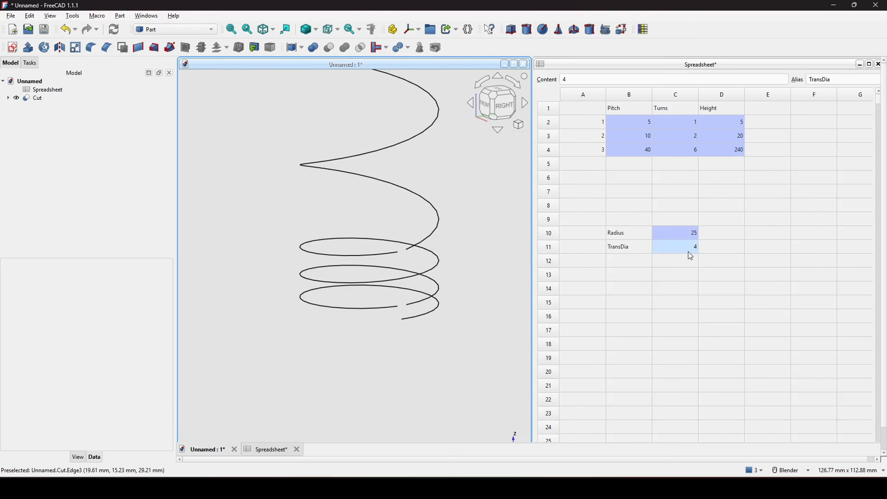
# - Set the TransDia parameter to the smallest of the three pitches with the formula =min(B2:B4)
pyautogui.click(691, 251)
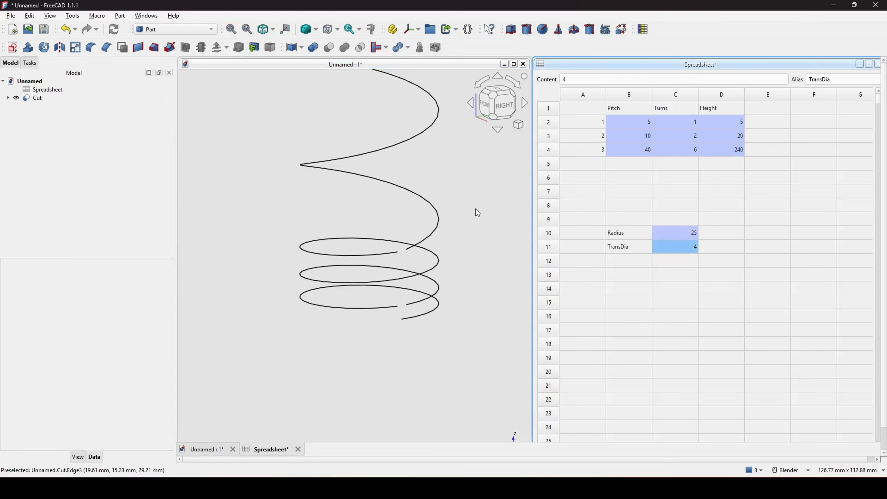
pyautogui.click(595, 80)
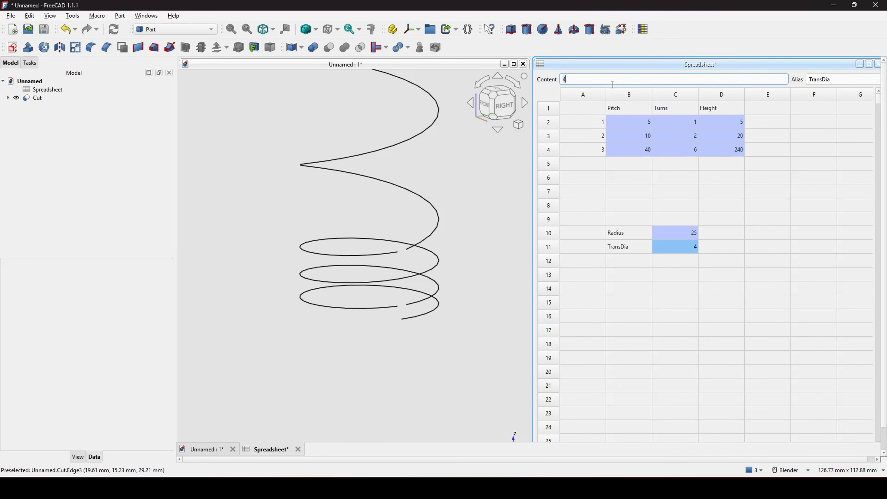
pyautogui.click(646, 123)
pyautogui.click(639, 139)
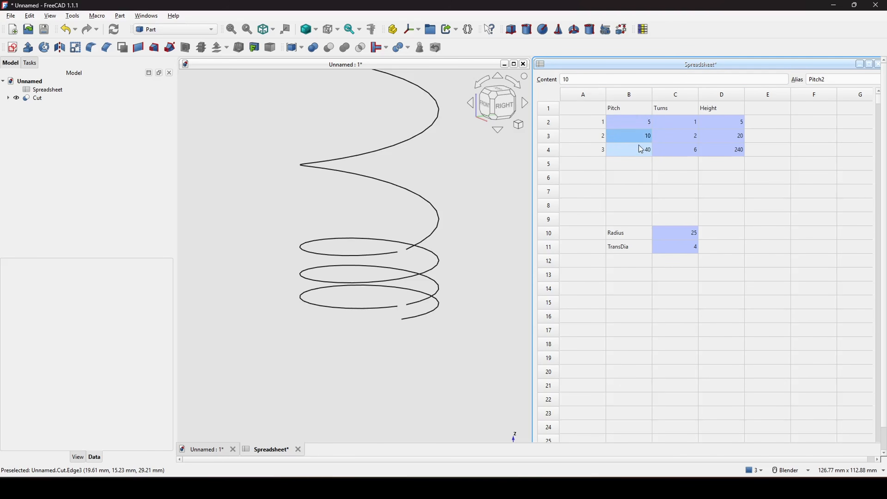
pyautogui.click(634, 123)
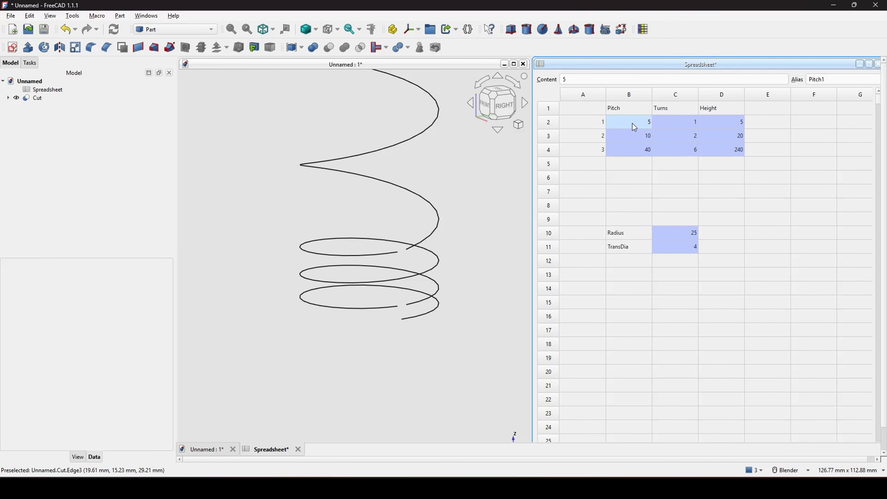
pyautogui.click(633, 149)
pyautogui.click(688, 249)
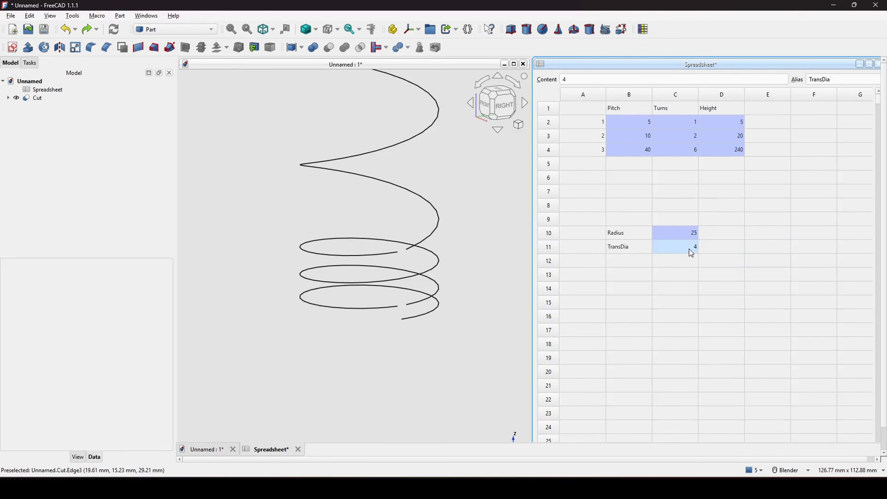
pyautogui.click(586, 79)
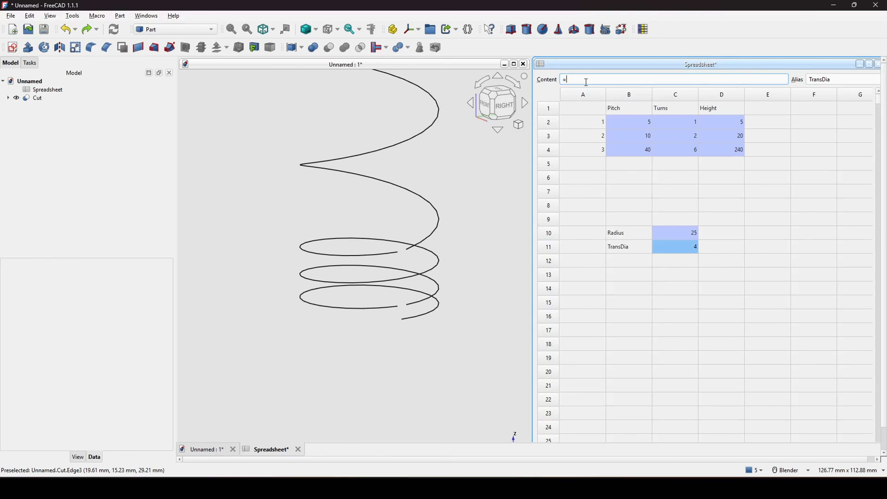
pyautogui.write('=m')
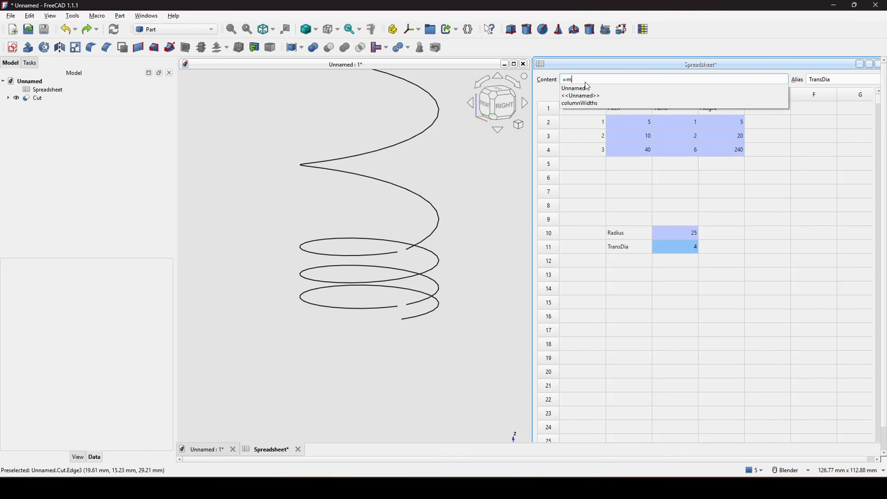
pyautogui.write('in(')
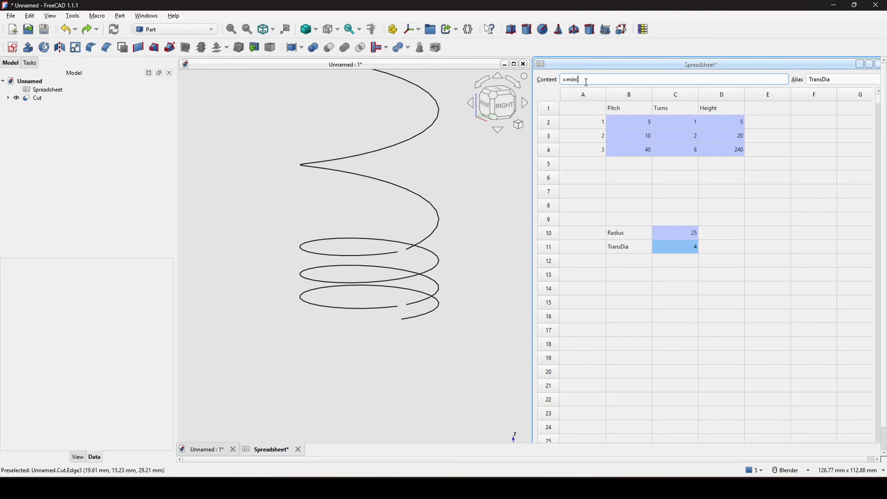
pyautogui.write('B2:B4')
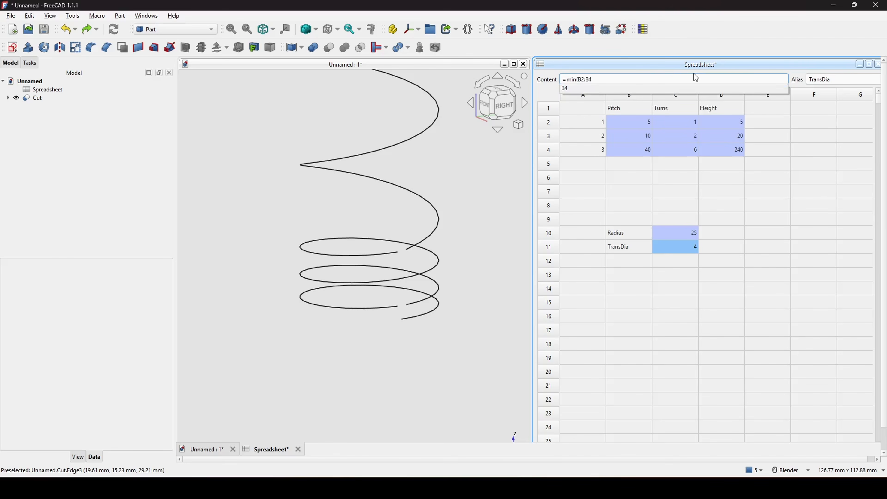
pyautogui.write(')')
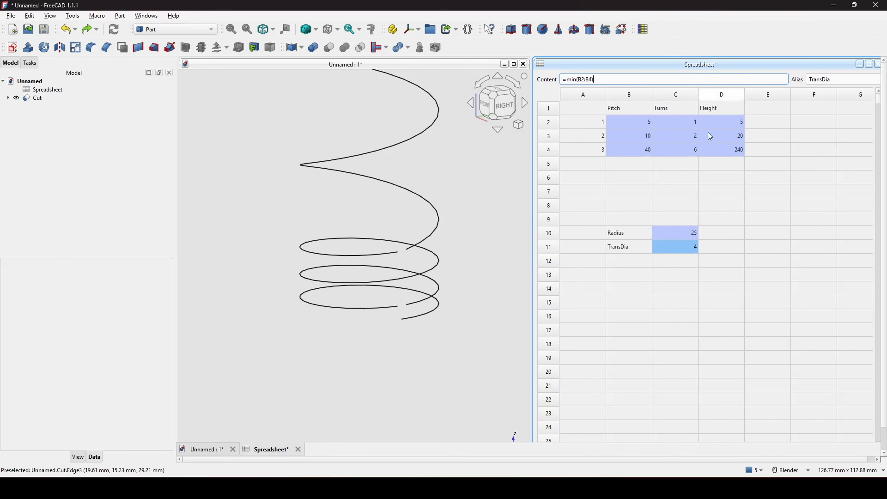
pyautogui.click(689, 249)
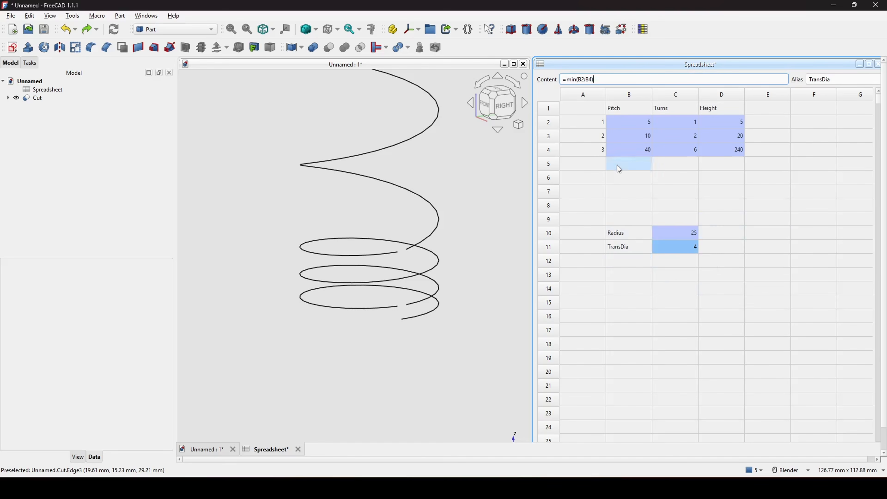
pyautogui.click(690, 250)
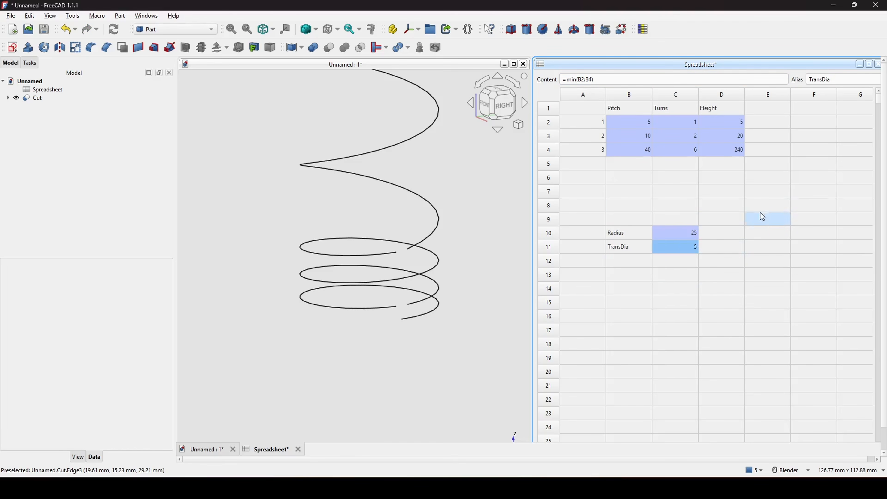
# - Set the first helix's pitch to 11 to test the TransDia formula
pyautogui.doubleClick(642, 124)
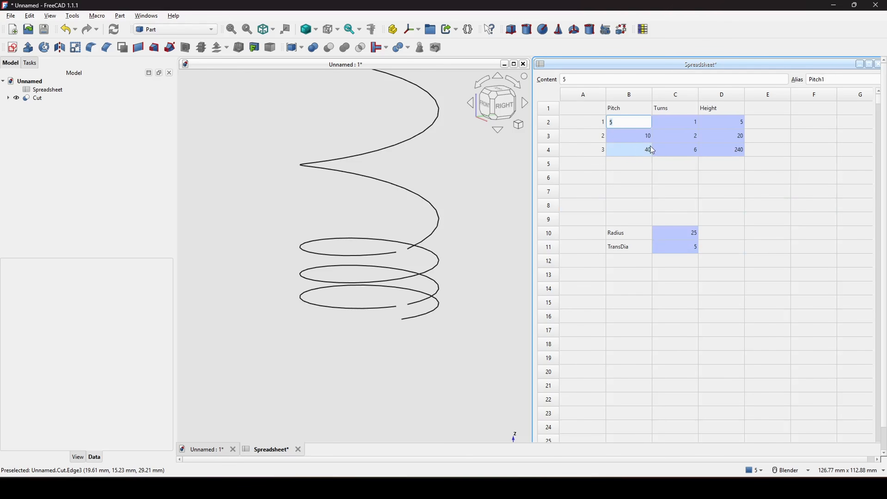
pyautogui.press('BackSpace')
pyautogui.write('11')
pyautogui.click(638, 165)
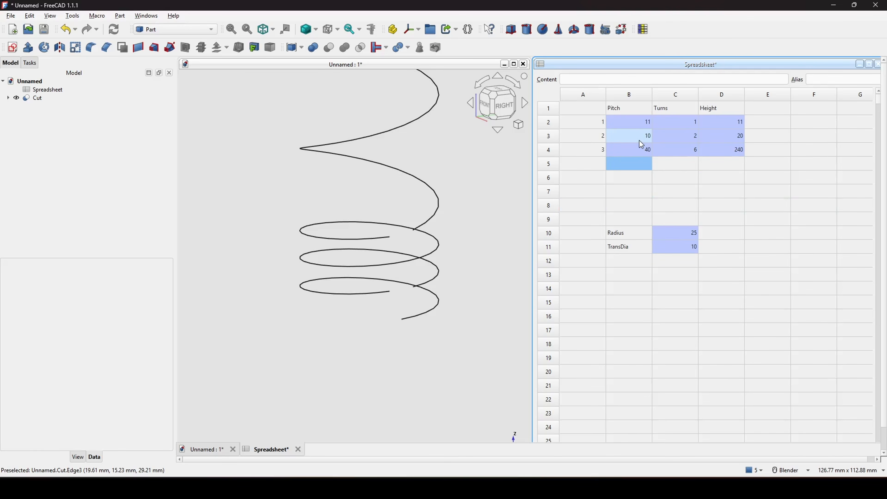
# - Return the first helix's pitch to 5
pyautogui.doubleClick(643, 123)
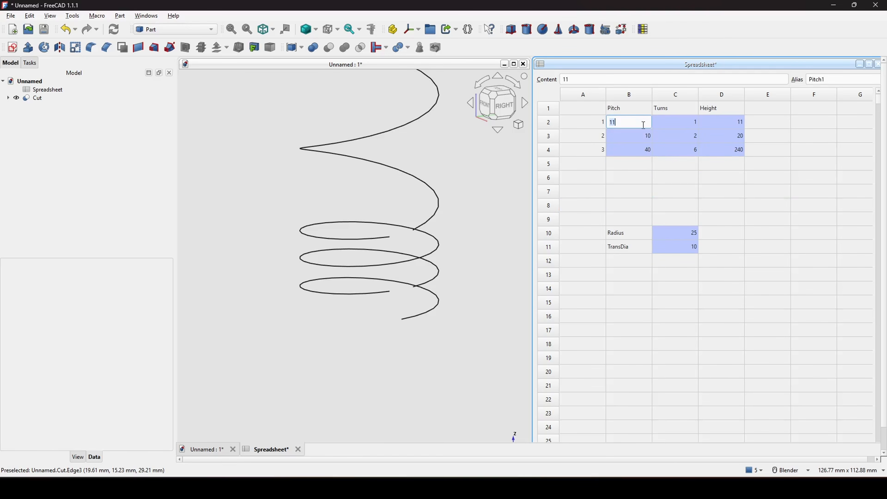
pyautogui.press('BackSpace')
pyautogui.press('BackSpace')
pyautogui.write('5')
pyautogui.click(632, 166)
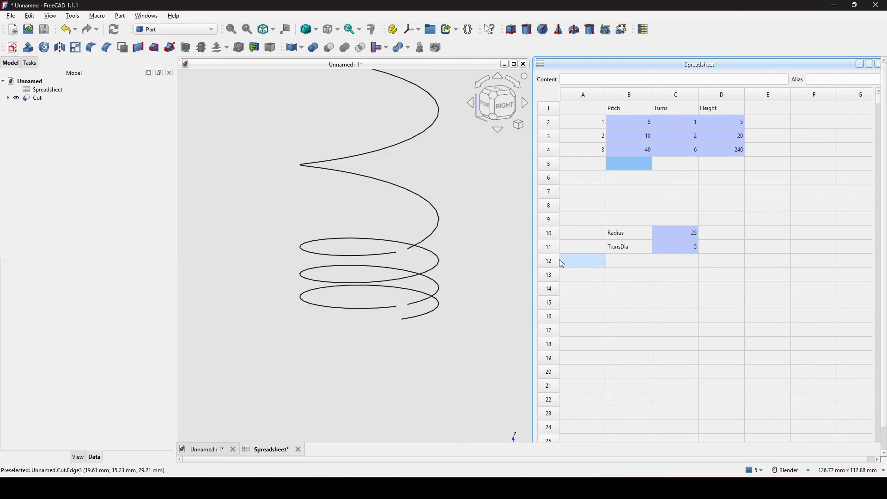
# - Inspect the gaps in the cut helix path and switch to the Surface workbench
pyautogui.scroll(-6, 370, 238)
pyautogui.keyDown('shift'); pyautogui.moveTo(402, 214); pyautogui.dragTo(426, 243, button='middle'); pyautogui.keyUp('shift')
pyautogui.scroll(4, 392, 269)
pyautogui.moveTo(426, 243); pyautogui.dragTo(409, 225, button='middle')
pyautogui.scroll(3, 417, 266)
pyautogui.scroll(-3, 383, 264)
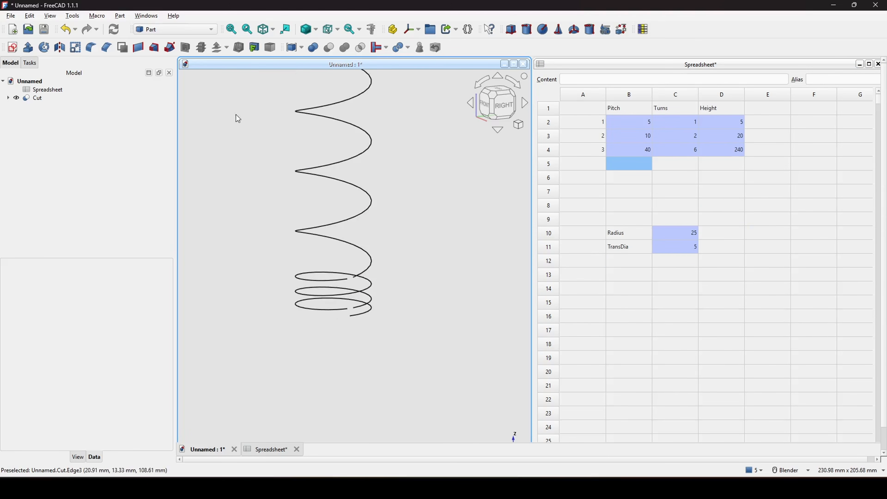
pyautogui.click(175, 29)
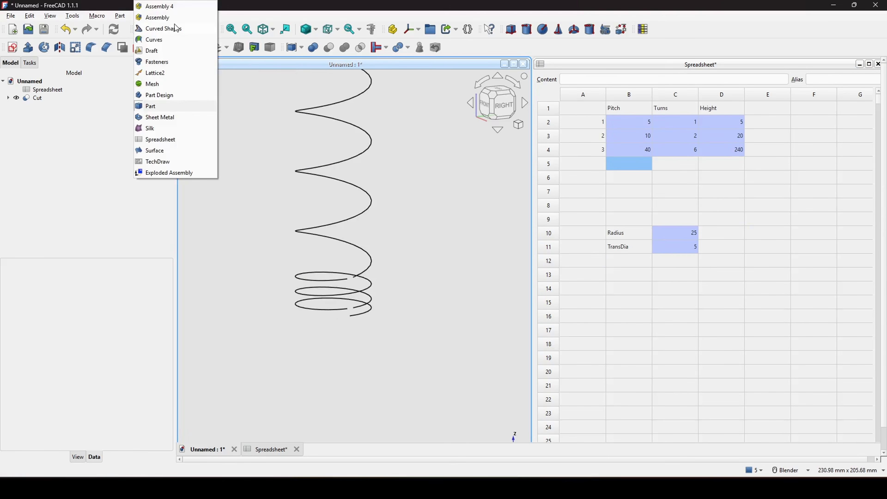
pyautogui.click(169, 151)
# - Create a blend curve between the 40-pitch helix edge and the adjoining 10-pitch helix edge
pyautogui.scroll(2, 351, 201)
pyautogui.keyDown('shift'); pyautogui.moveTo(371, 222); pyautogui.dragTo(388, 150, button='middle'); pyautogui.keyUp('shift')
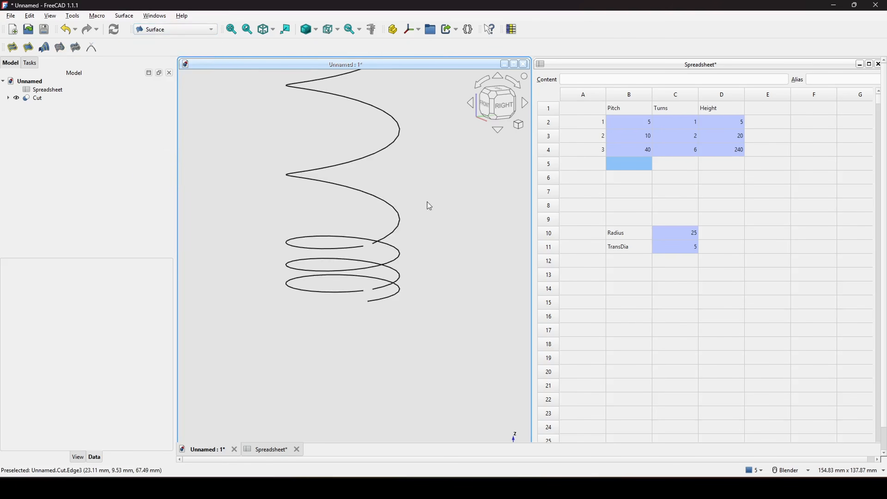
pyautogui.moveTo(427, 201)
pyautogui.mouseDown(button='middle')
pyautogui.moveTo(426, 180)
pyautogui.moveTo(413, 211)
pyautogui.moveTo(426, 209)
pyautogui.moveTo(406, 191)
pyautogui.moveTo(417, 207)
pyautogui.mouseUp(button='middle')
pyautogui.scroll(1, 426, 210)
pyautogui.click(380, 229)
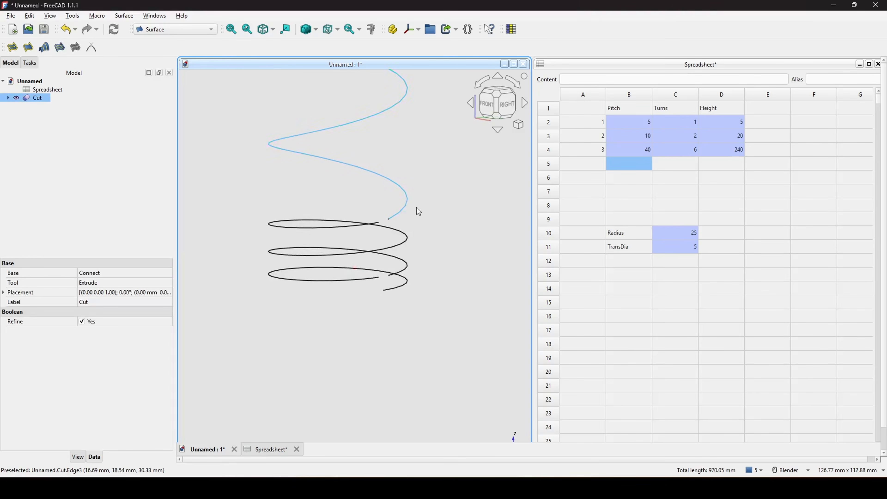
pyautogui.scroll(1, 427, 212)
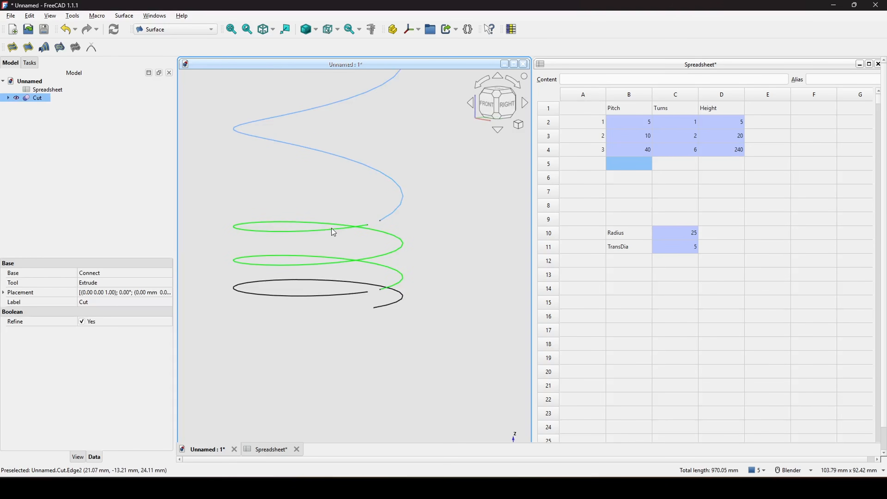
pyautogui.keyDown('ctrl'); pyautogui.click(346, 231); pyautogui.keyUp('ctrl')
pyautogui.scroll(-2, 410, 223)
pyautogui.scroll(1, 407, 220)
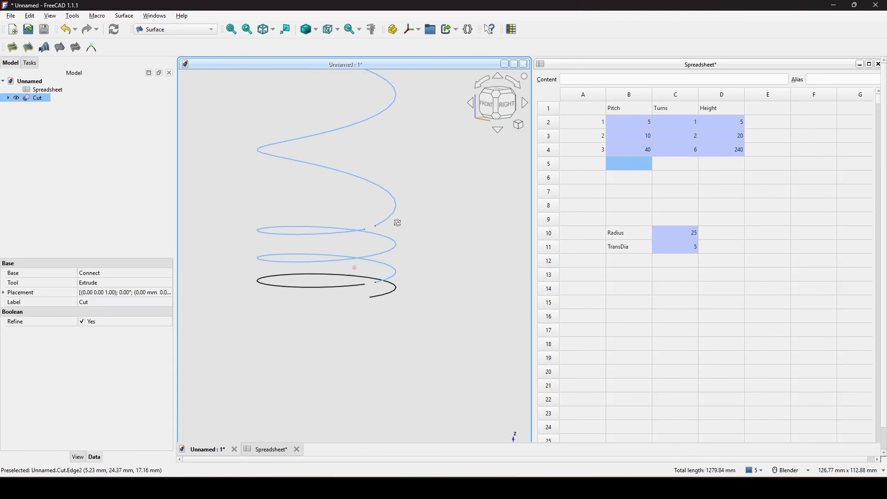
pyautogui.click(92, 47)
pyautogui.scroll(1, 426, 210)
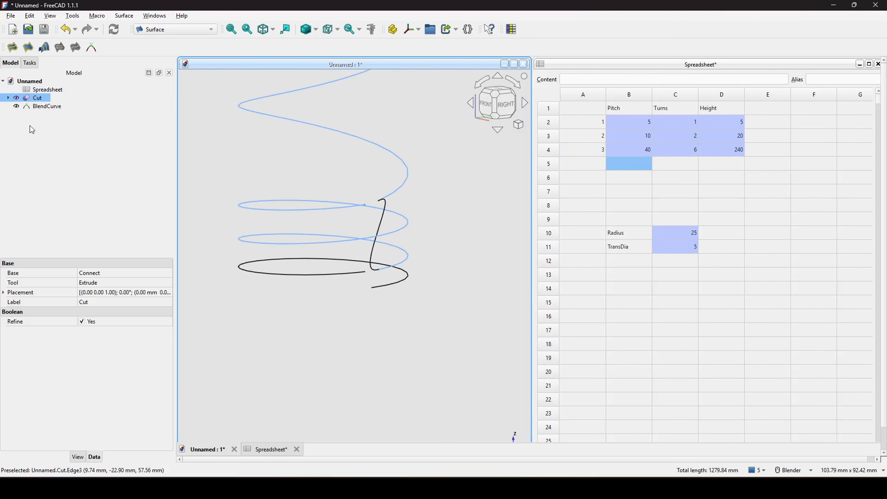
# - Set both the Start Size and the End Size of the blend curve to 0
pyautogui.click(44, 107)
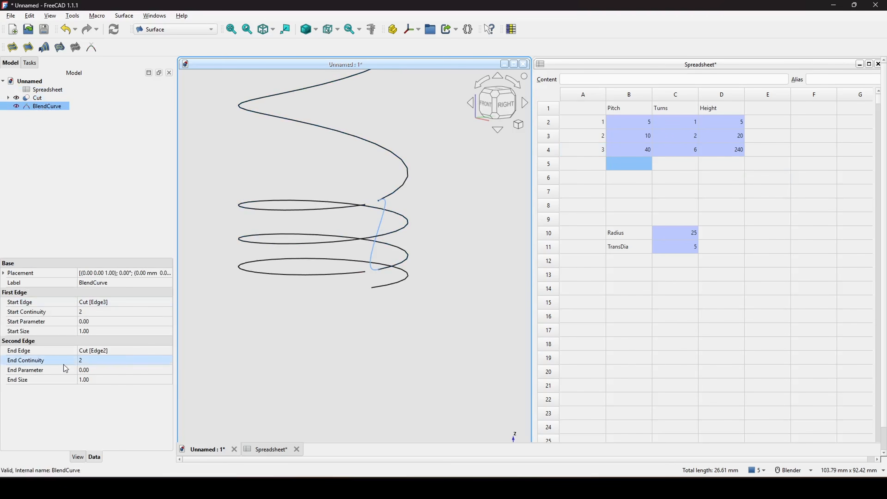
pyautogui.click(35, 331)
pyautogui.click(89, 331)
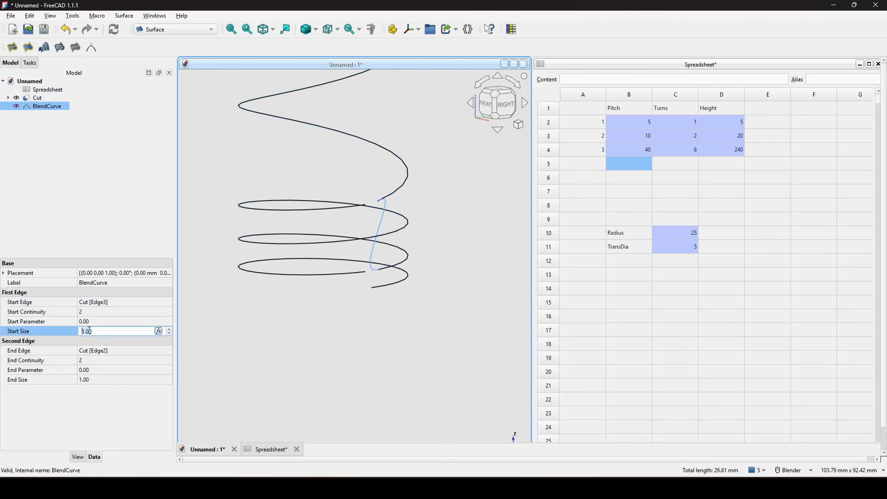
pyautogui.write('0')
pyautogui.press('Return')
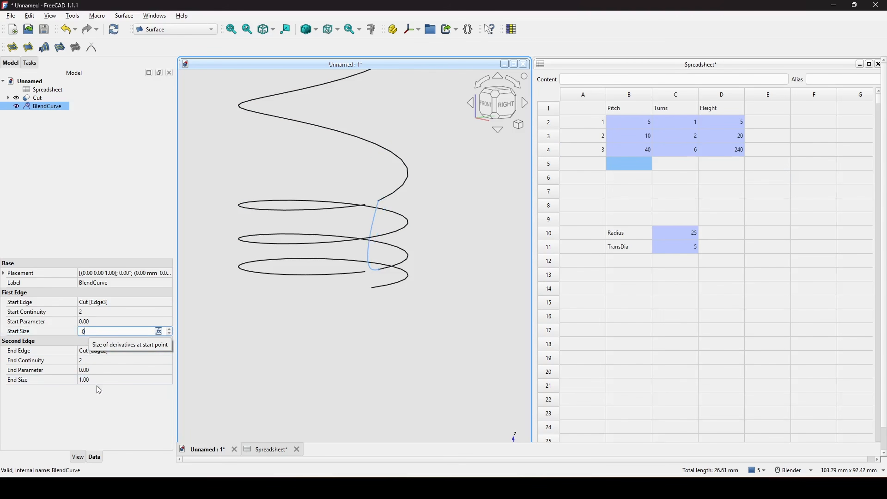
pyautogui.click(101, 380)
pyautogui.click(98, 380)
pyautogui.write('0')
pyautogui.press('Return')
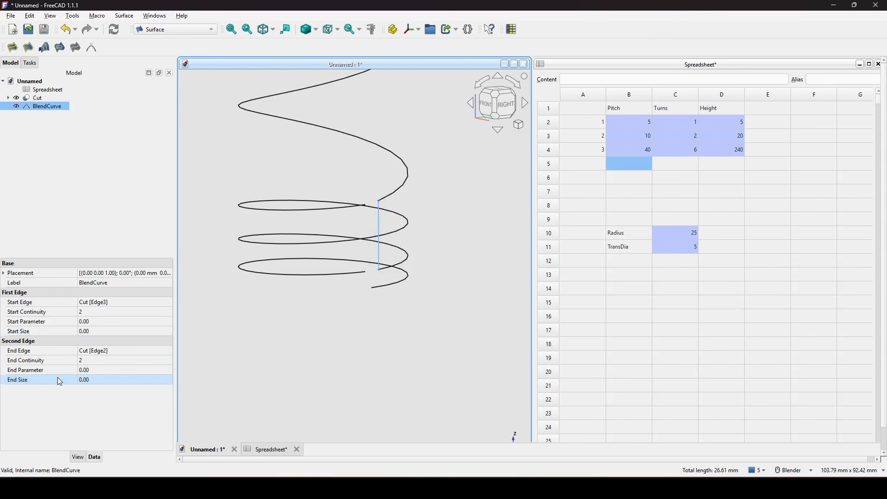
# - Set the blend curve's End Parameter to 1 so it connects to the other end of the 10-pitch helix edge
pyautogui.moveTo(380, 228); pyautogui.dragTo(383, 206, button='middle')
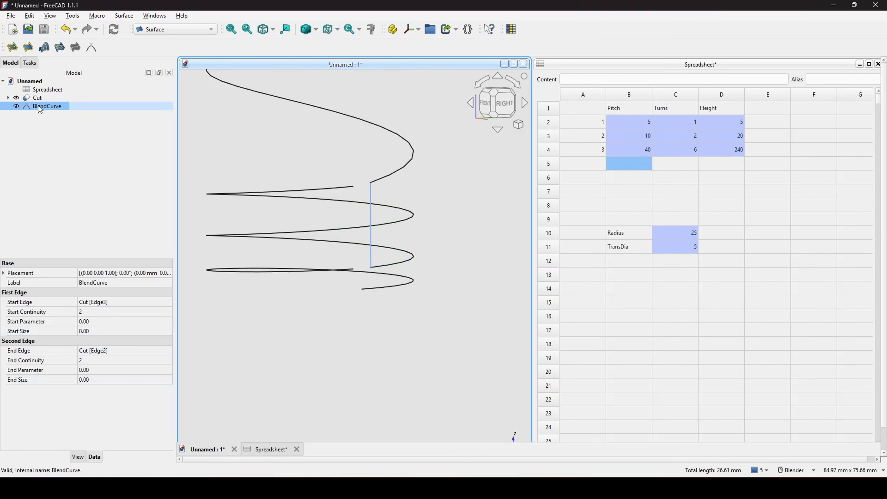
pyautogui.scroll(2, 370, 195)
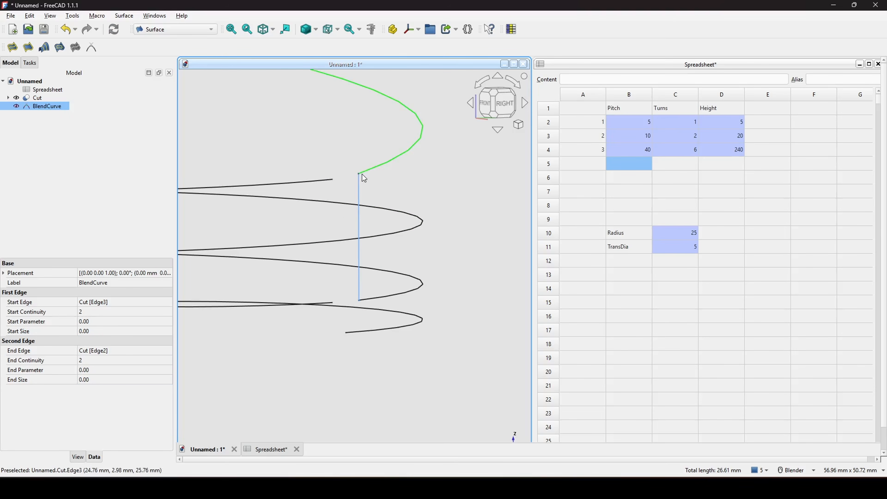
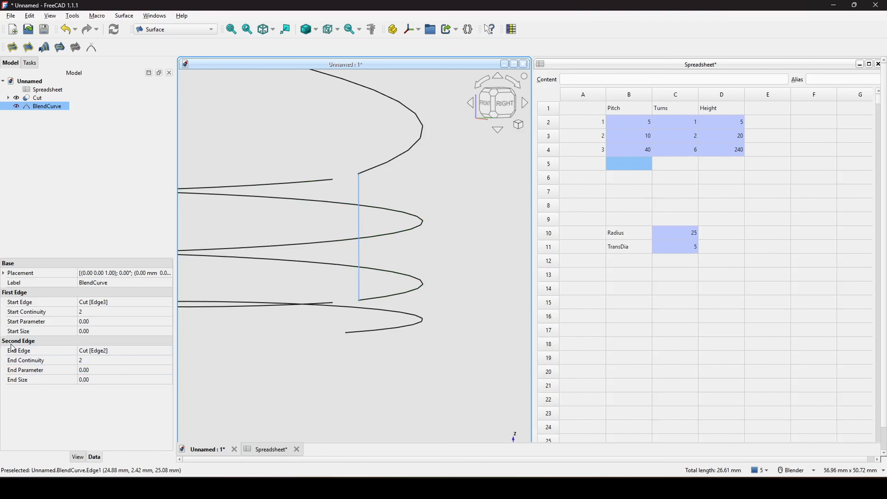
pyautogui.click(37, 373)
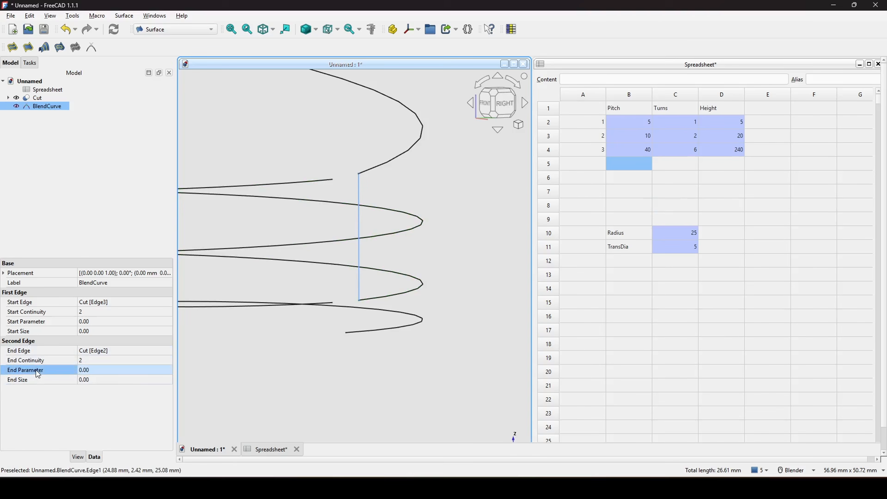
pyautogui.click(93, 370)
pyautogui.write('1')
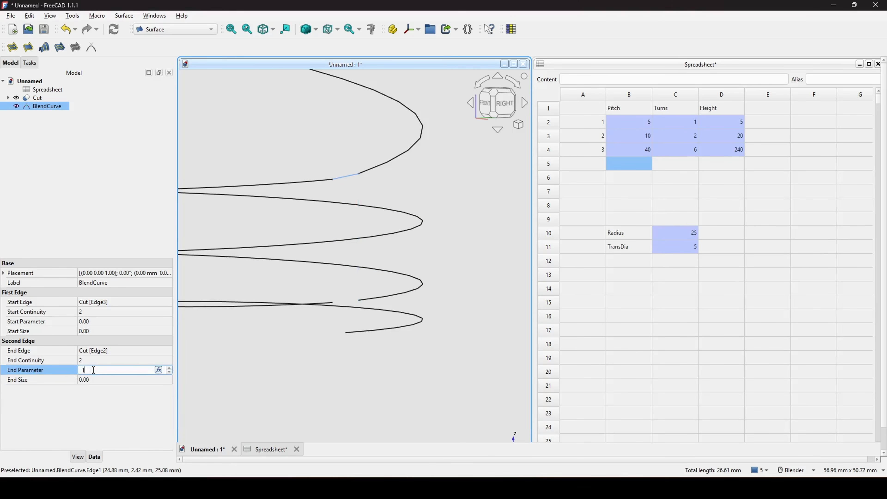
pyautogui.click(65, 370)
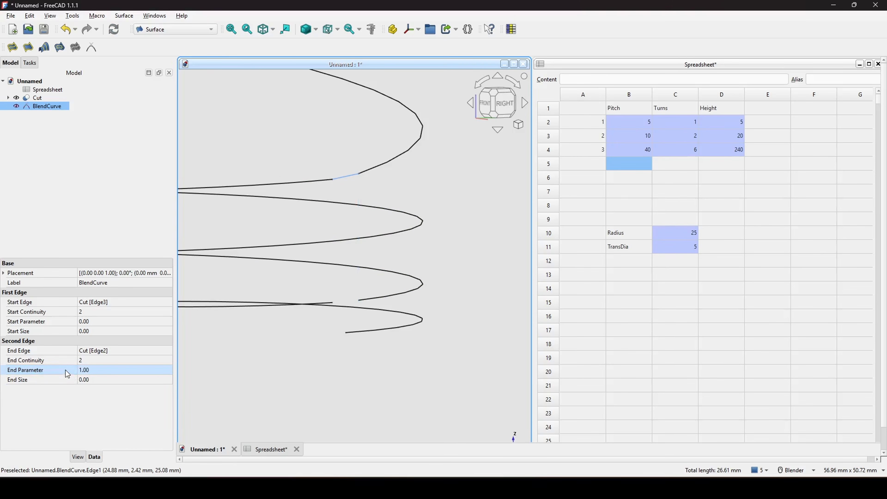
# - Try a Start Size of 1 on the blend curve and inspect its junction with the 40-pitch helix edge
pyautogui.moveTo(362, 206); pyautogui.dragTo(370, 223, button='middle')
pyautogui.scroll(4, 378, 230)
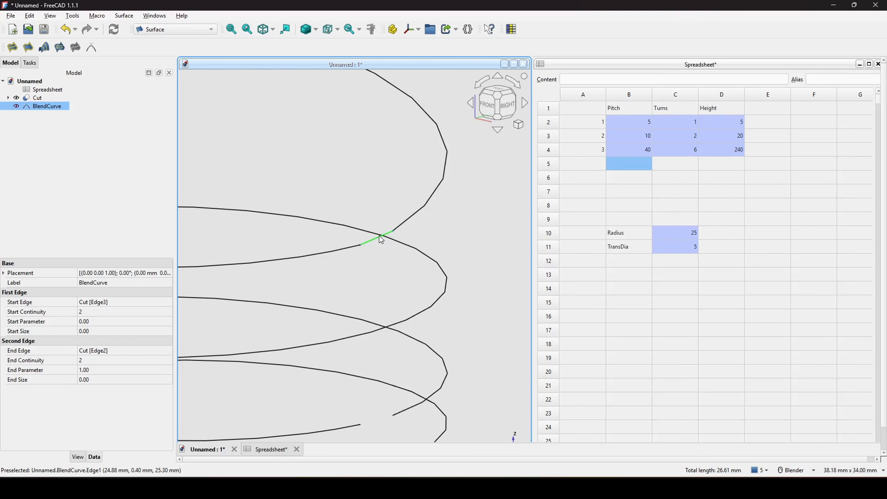
pyautogui.click(42, 331)
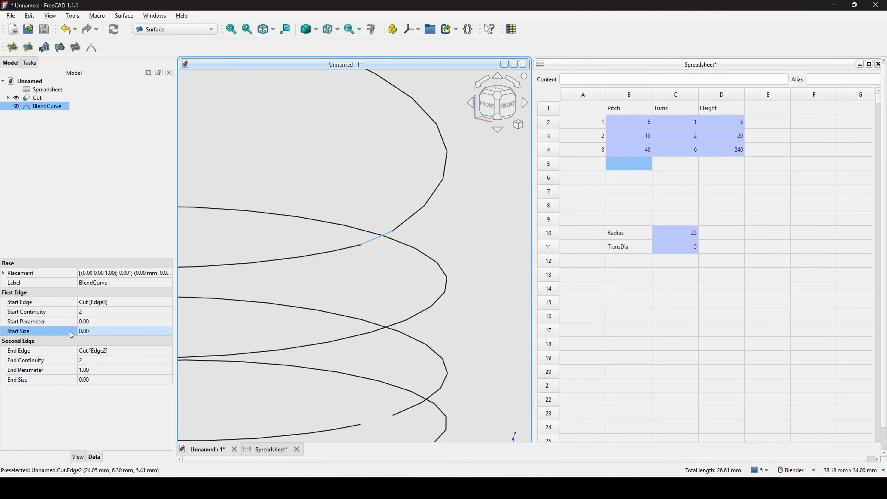
pyautogui.click(98, 329)
pyautogui.write('1')
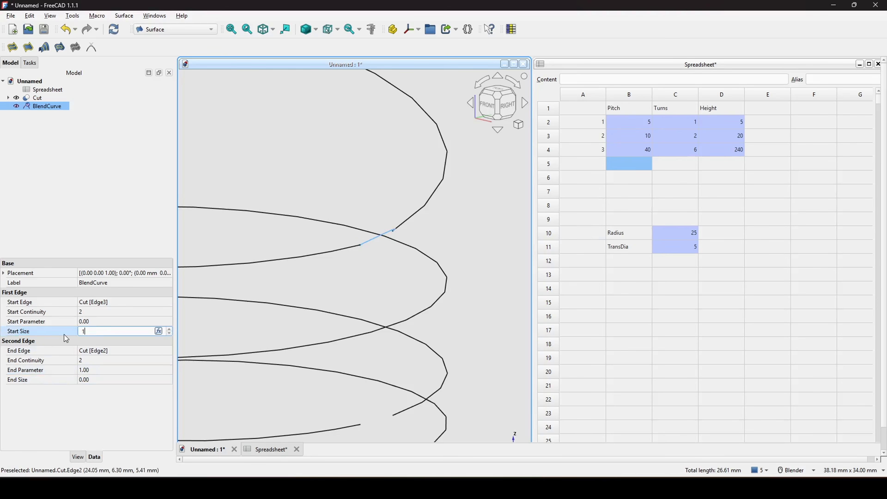
pyautogui.press('Return')
pyautogui.scroll(20, 404, 242)
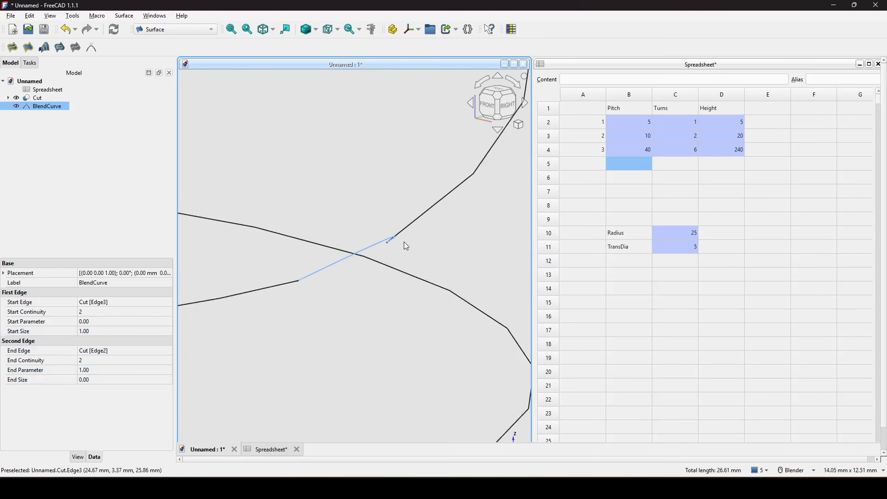
pyautogui.scroll(6, 390, 238)
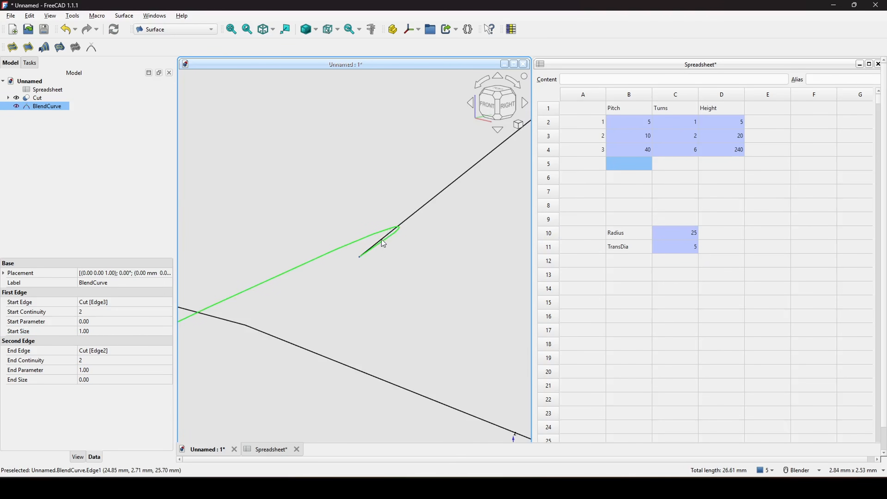
pyautogui.scroll(-15, 387, 240)
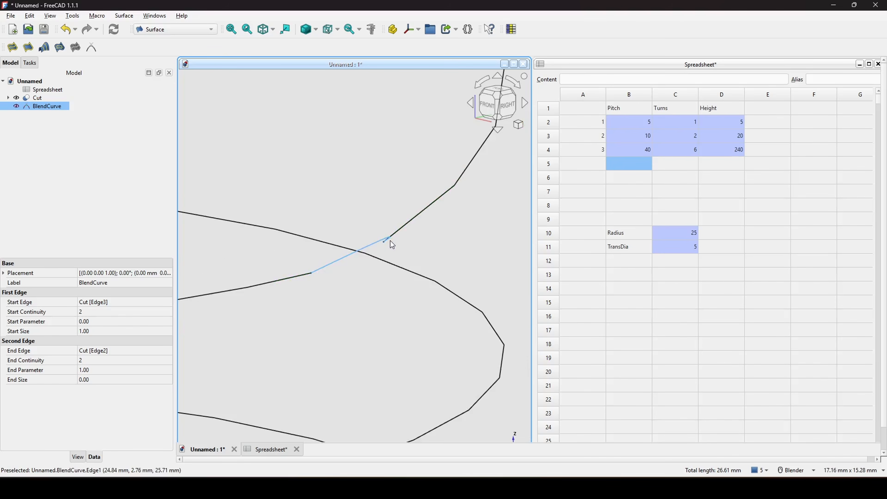
# - Set the Start Size of the blend curve between the 40-pitch and 10-pitch helices to -1
pyautogui.click(99, 331)
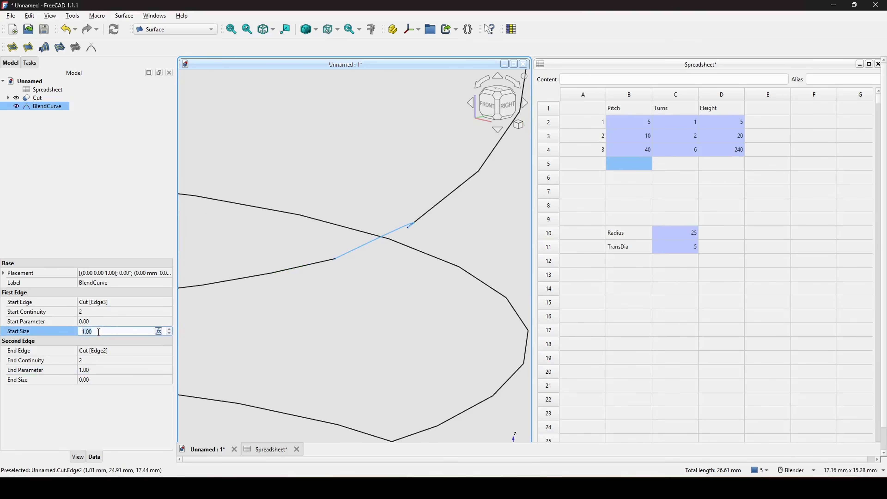
pyautogui.write('-1')
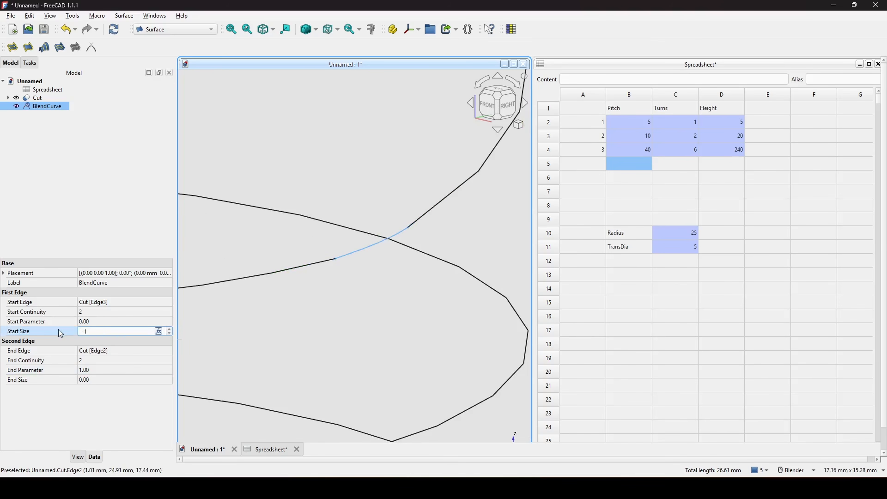
pyautogui.press('Return')
# - Try an End Size of 1 on the blend curve and inspect its junction with the 10-pitch helix edge
pyautogui.keyDown('shift'); pyautogui.moveTo(434, 283); pyautogui.dragTo(439, 232, button='middle'); pyautogui.keyUp('shift')
pyautogui.click(101, 380)
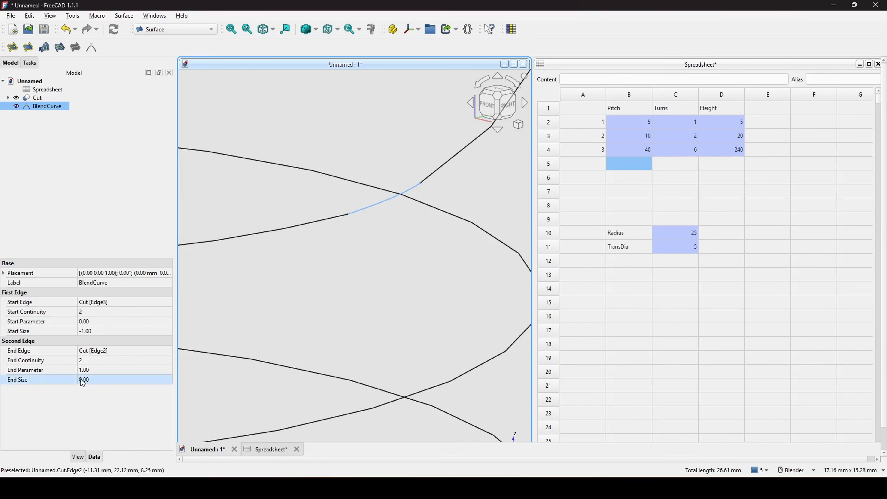
pyautogui.write('1')
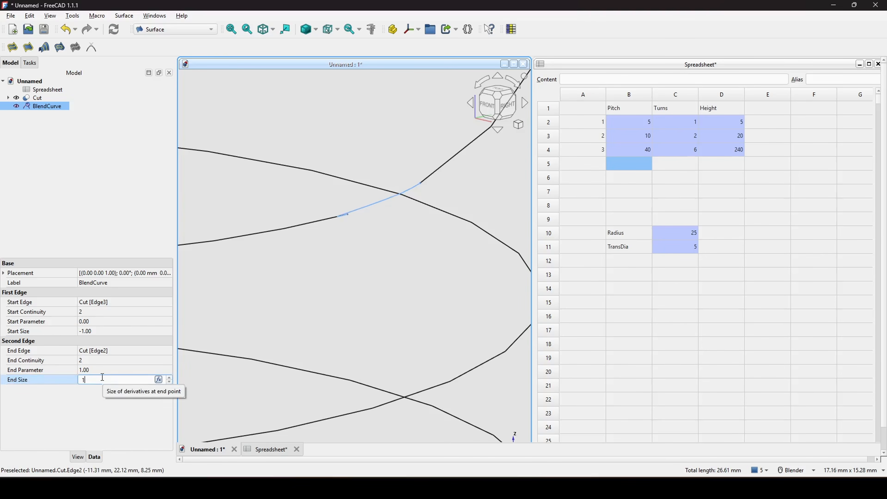
pyautogui.scroll(5, 359, 204)
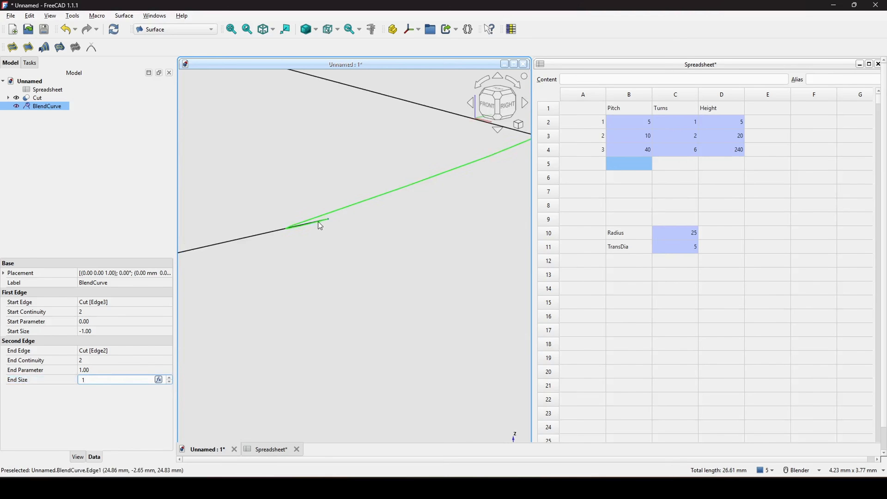
# - Set the End Size of the blend curve between the 40-pitch and 10-pitch helices to -1
pyautogui.click(114, 381)
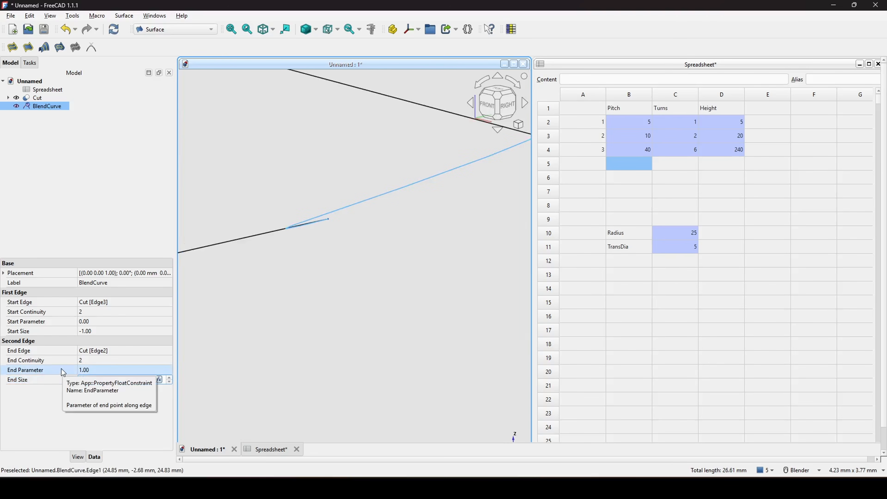
pyautogui.press('Return')
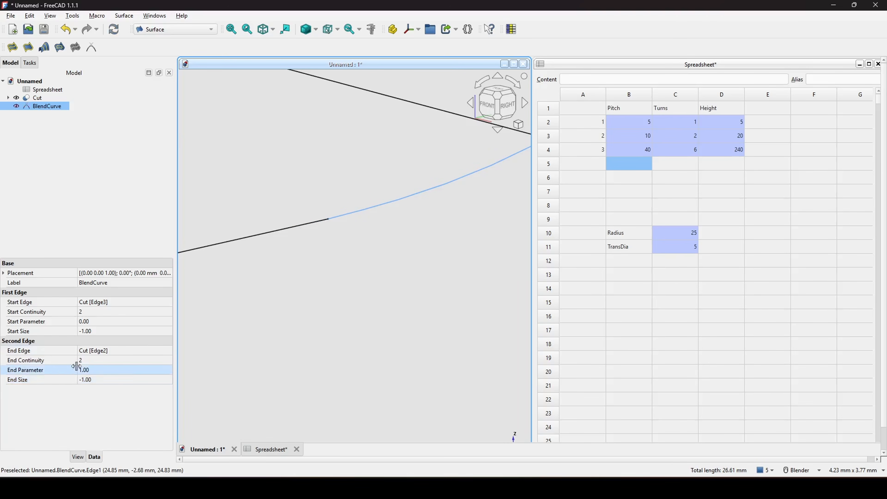
pyautogui.scroll(-3, 403, 229)
pyautogui.scroll(-5, 432, 245)
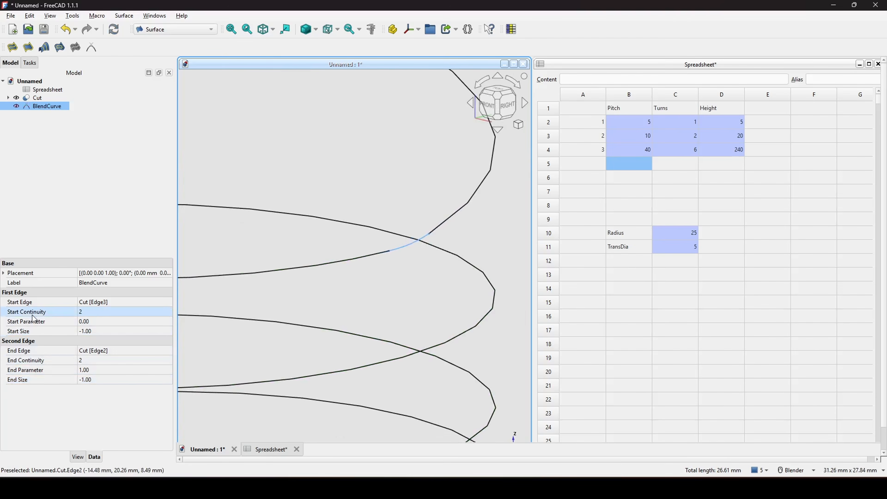
# - Set both the Start Continuity and the End Continuity of the blend curve to 1
pyautogui.click(94, 313)
pyautogui.write('1')
pyautogui.press('Return')
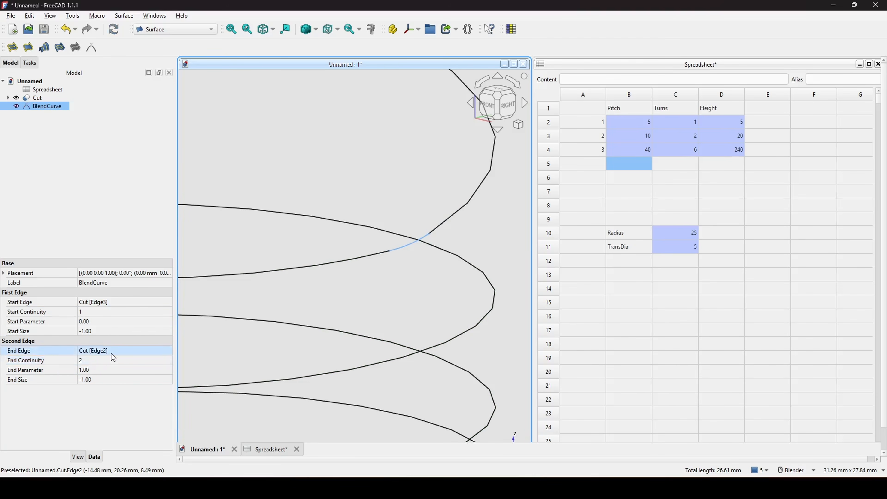
pyautogui.click(94, 360)
pyautogui.write('1')
pyautogui.press('Return')
# - Create a second blend curve between the 10-pitch helix edge and the 5-pitch helix edge, and select it
pyautogui.scroll(-10, 342, 283)
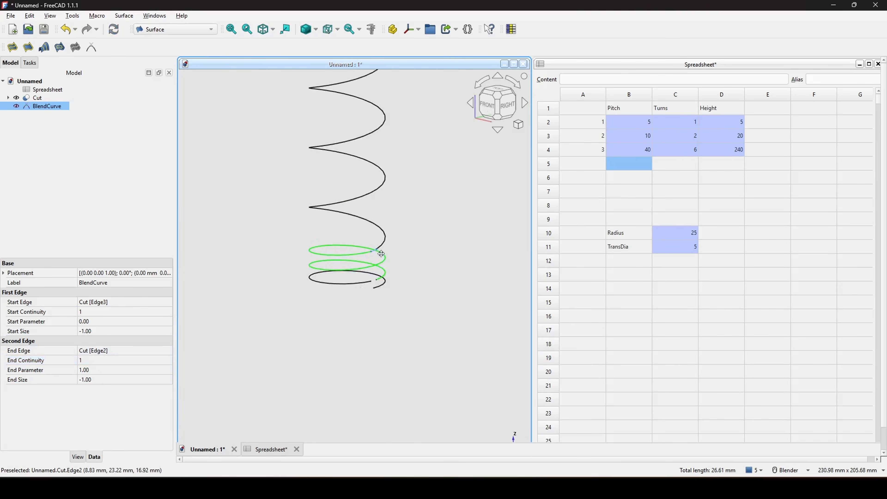
pyautogui.scroll(3, 382, 255)
pyautogui.moveTo(383, 260); pyautogui.dragTo(368, 204, button='middle')
pyautogui.scroll(3, 382, 198)
pyautogui.scroll(-5, 383, 212)
pyautogui.click(456, 195)
pyautogui.moveTo(429, 245)
pyautogui.mouseDown(button='middle')
pyautogui.moveTo(434, 254)
pyautogui.moveTo(419, 254)
pyautogui.moveTo(416, 239)
pyautogui.mouseUp(button='middle')
pyautogui.scroll(1, 432, 256)
pyautogui.moveTo(406, 250); pyautogui.dragTo(396, 242, button='middle')
pyautogui.scroll(2, 393, 245)
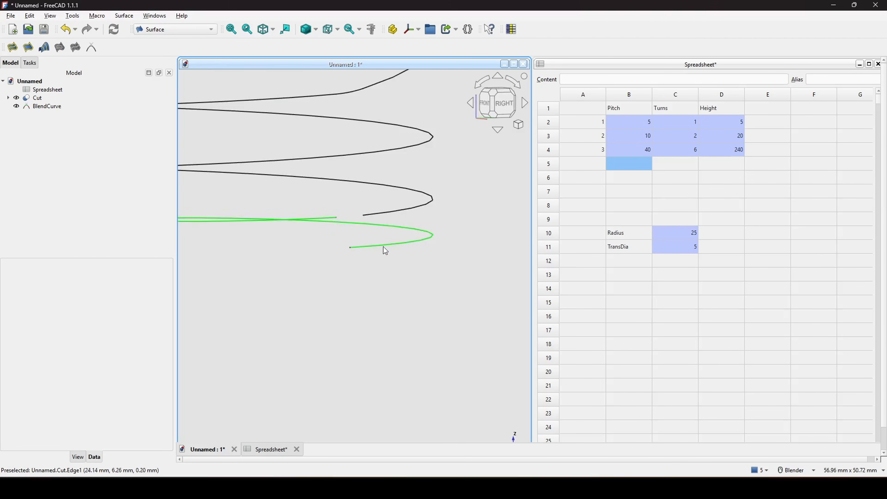
pyautogui.click(395, 210)
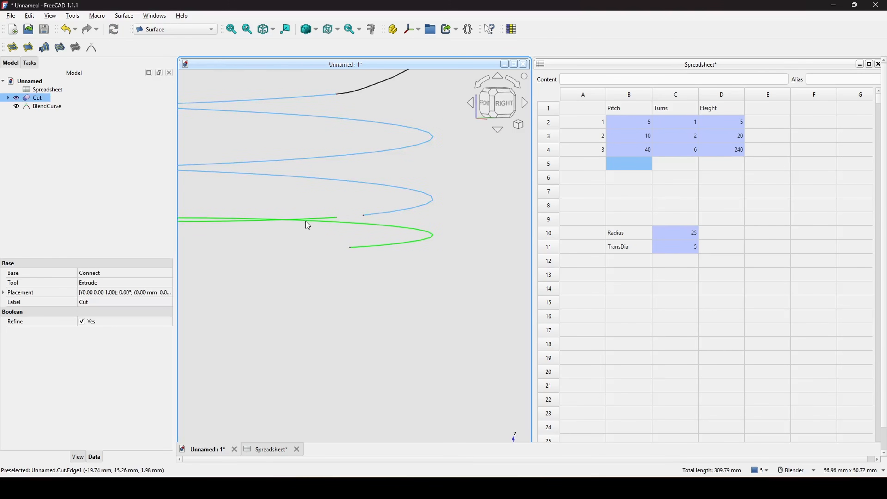
pyautogui.scroll(-3, 307, 226)
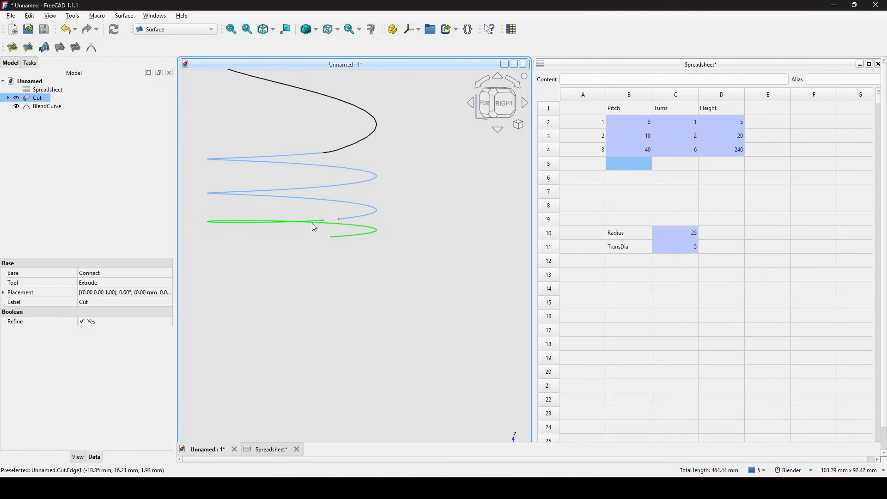
pyautogui.click(91, 47)
pyautogui.scroll(3, 264, 206)
pyautogui.click(42, 114)
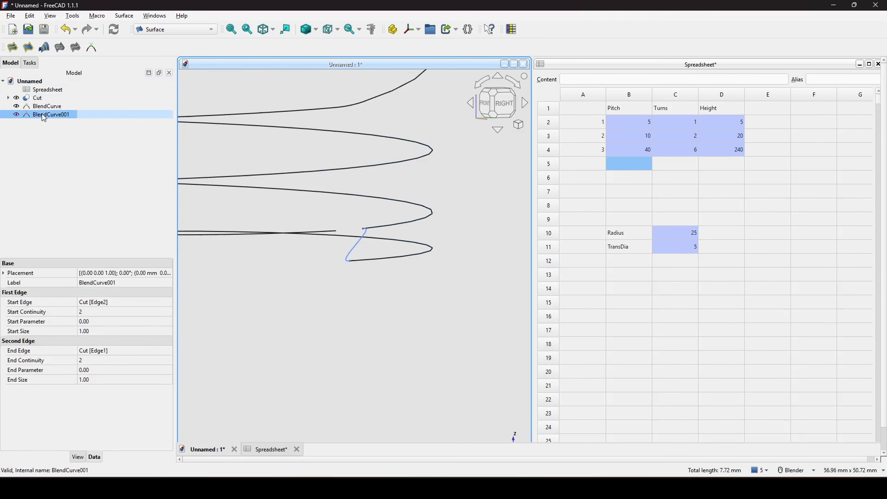
# - Set both the Start Size and the End Size of the second blend curve to 0
pyautogui.click(98, 331)
pyautogui.write('0')
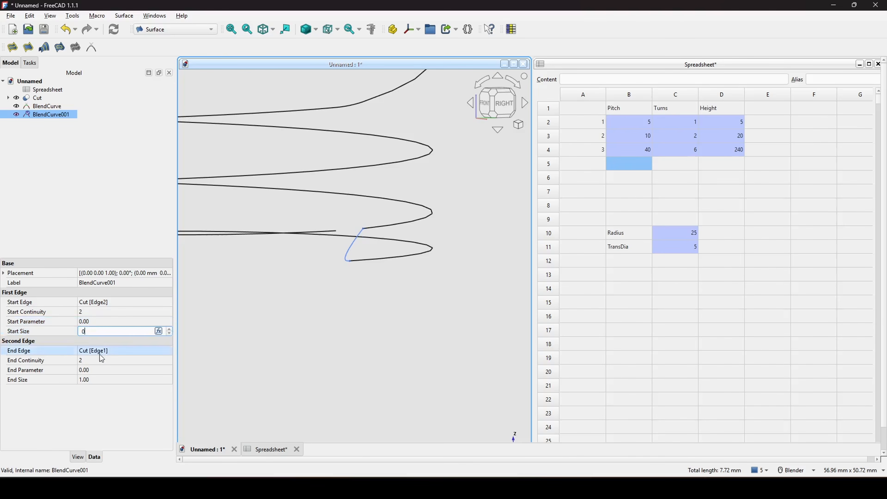
pyautogui.click(98, 378)
pyautogui.write('0')
pyautogui.click(46, 379)
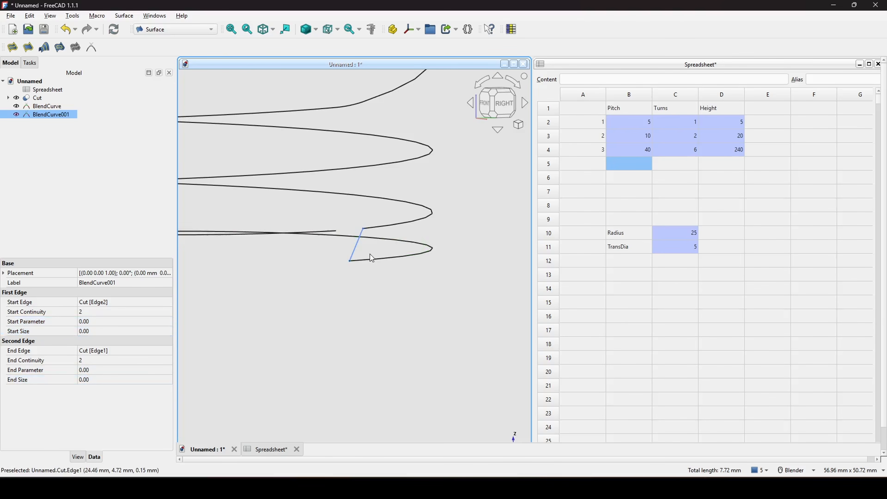
# - Set the second blend curve's End Parameter to 1 so it connects to the other end of the 5-pitch helix edge
pyautogui.scroll(4, 370, 254)
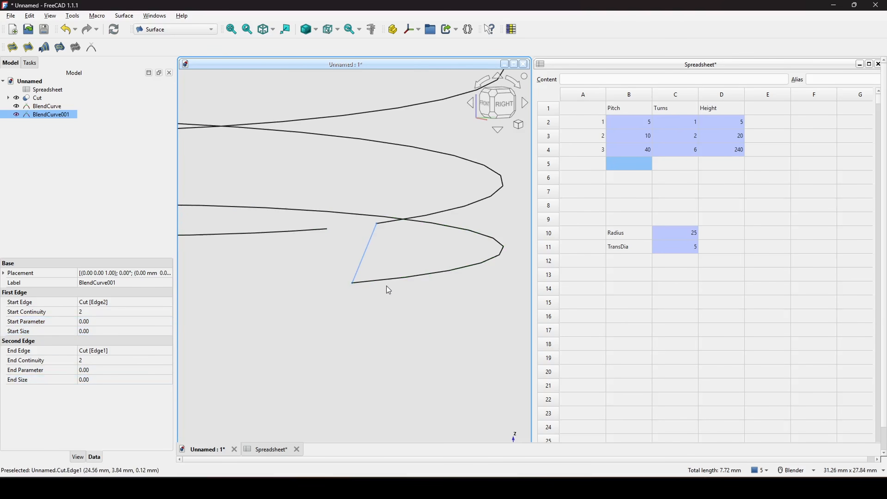
pyautogui.click(36, 373)
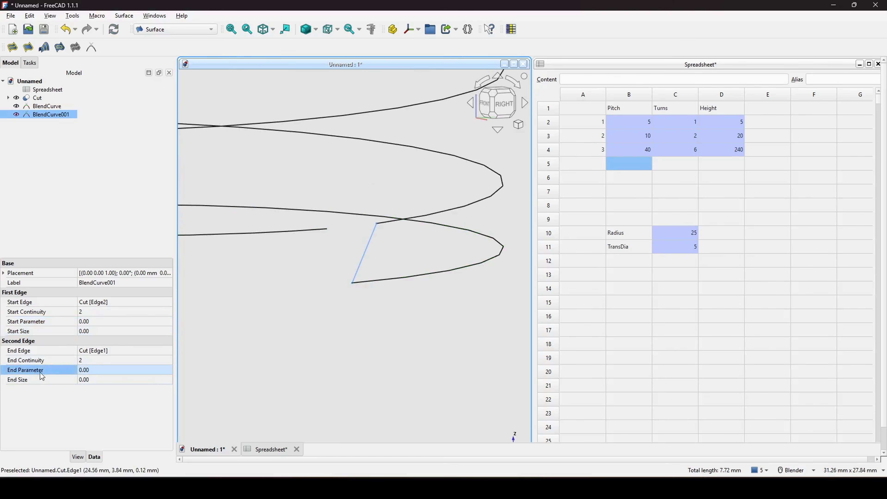
pyautogui.click(96, 370)
pyautogui.write('1')
pyautogui.click(52, 372)
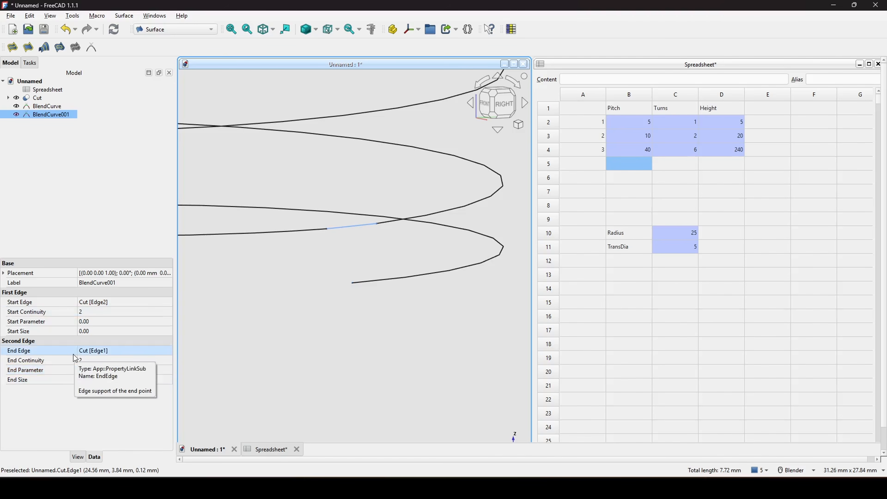
# - Try a Start Size of 1 on the second blend curve and inspect its junction with the 10-pitch helix edge
pyautogui.click(94, 332)
pyautogui.write('1')
pyautogui.click(70, 330)
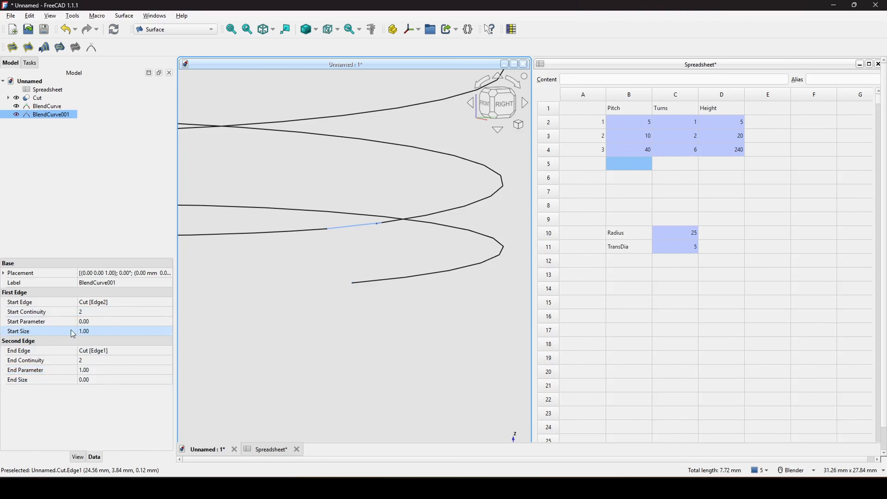
pyautogui.scroll(6, 373, 228)
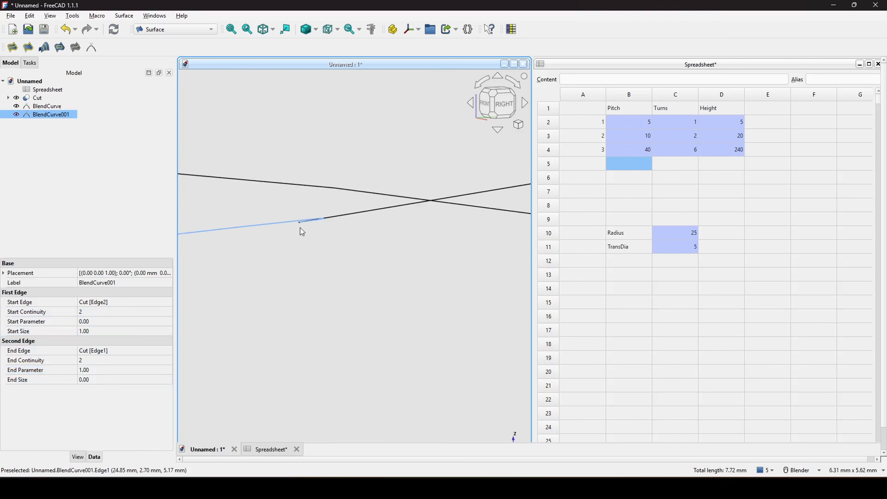
pyautogui.scroll(-4, 302, 232)
# - Set the Start Size of the second blend curve to -1
pyautogui.click(101, 331)
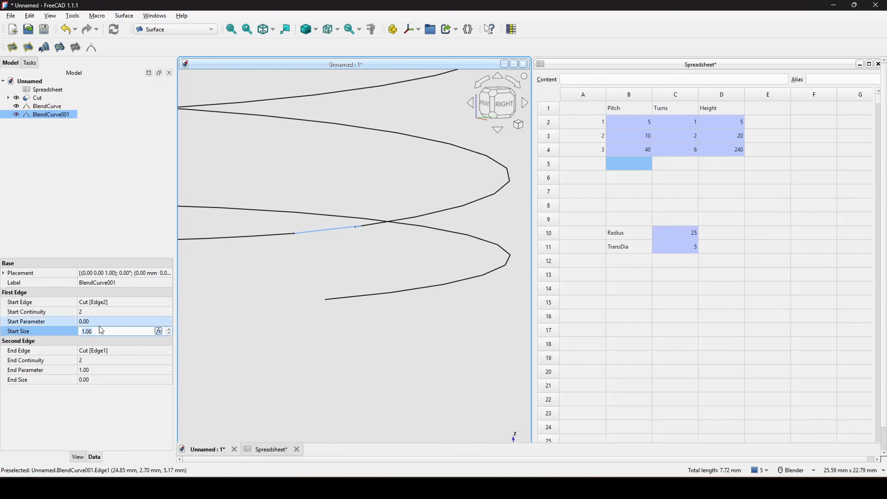
pyautogui.write('-1')
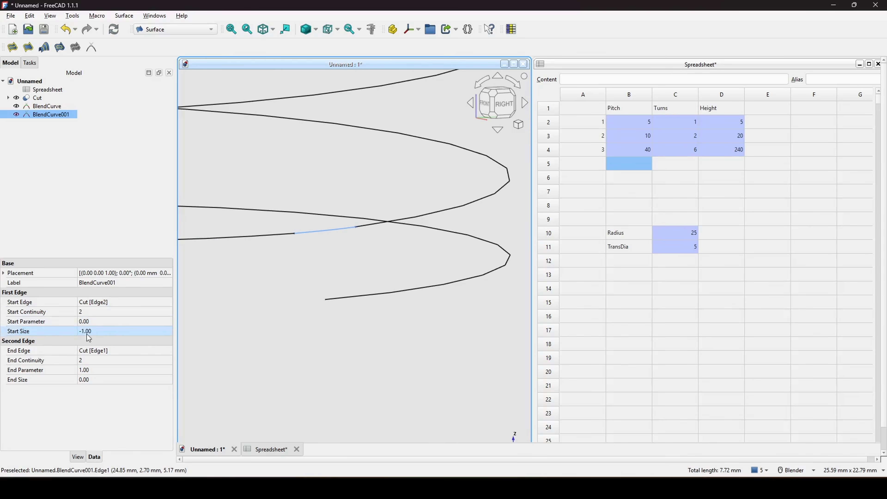
pyautogui.press('Return')
# - Try an End Size of 1 on the second blend curve and inspect its junction with the 5-pitch helix edge
pyautogui.click(97, 380)
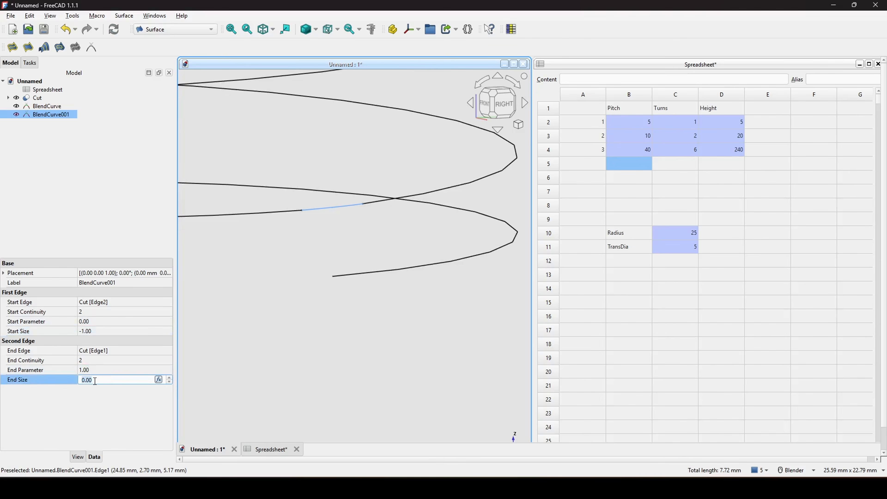
pyautogui.write('1')
pyautogui.press('Return')
pyautogui.scroll(5, 282, 210)
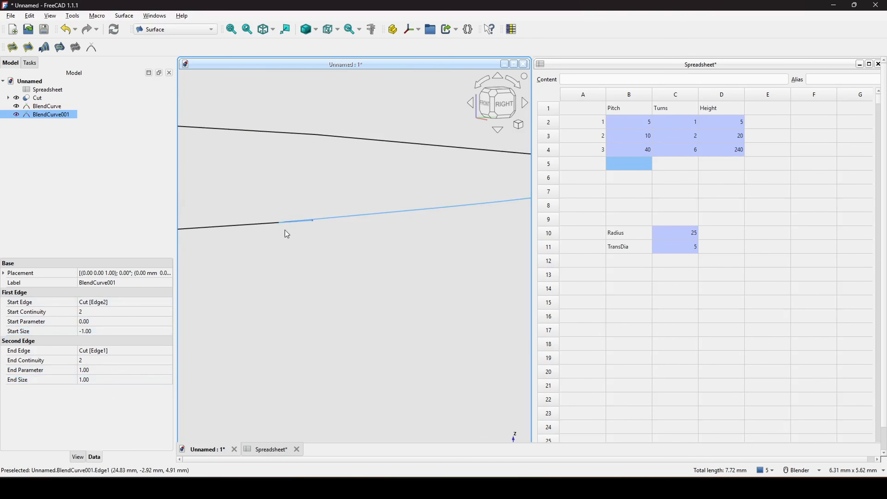
# - Set the End Size of the second blend curve to -1
pyautogui.click(105, 380)
pyautogui.write('-1')
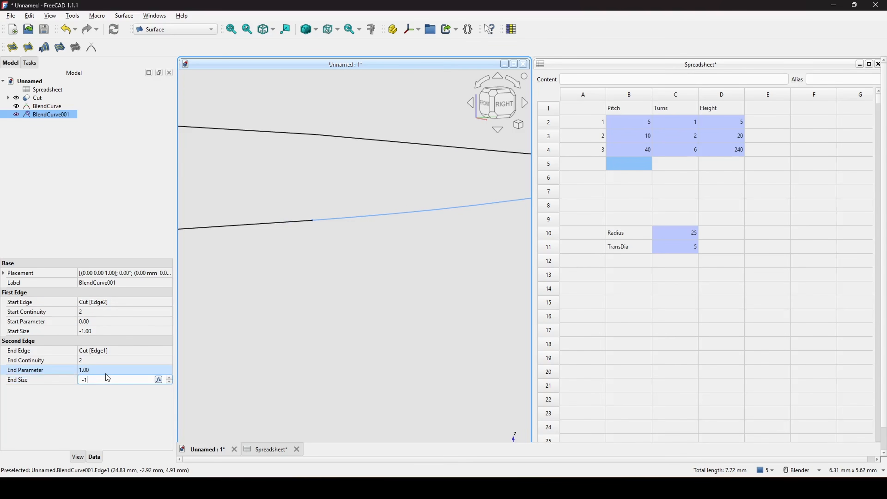
pyautogui.press('Return')
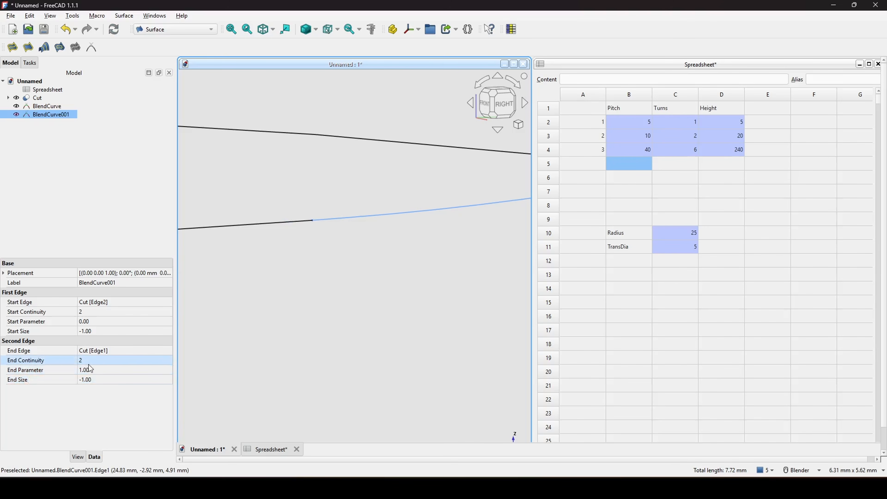
# - Set both the End Continuity and the Start Continuity of the second blend curve to 1
pyautogui.click(109, 360)
pyautogui.write('1')
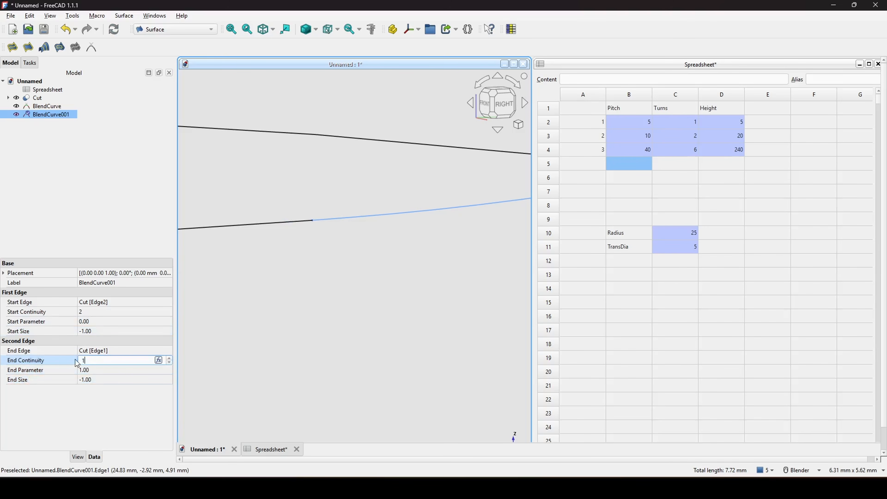
pyautogui.press('Return')
pyautogui.click(35, 315)
pyautogui.click(90, 312)
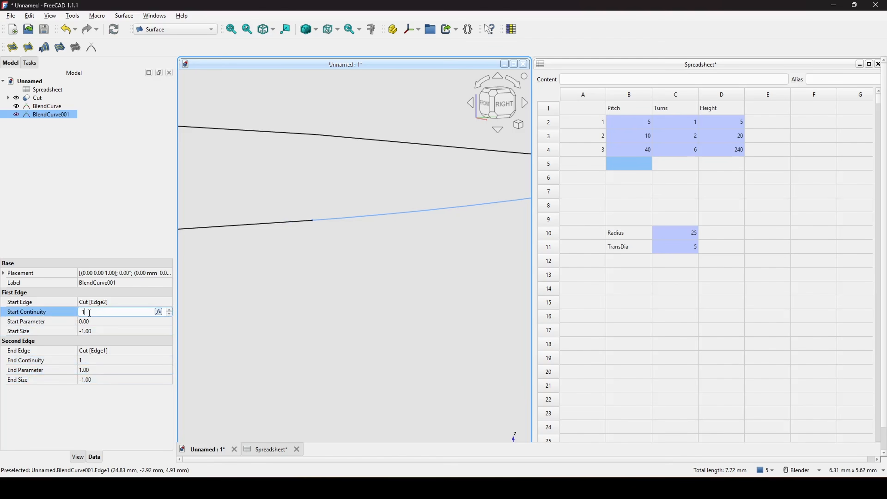
pyautogui.write('1')
pyautogui.press('Return')
# - In the Part workbench, fuse the cut helix and both blend curves into one shape, accepting the use of non-solids
pyautogui.scroll(-10, 436, 251)
pyautogui.scroll(-4, 439, 257)
pyautogui.keyDown('shift'); pyautogui.moveTo(440, 257); pyautogui.dragTo(408, 308, button='middle'); pyautogui.keyUp('shift')
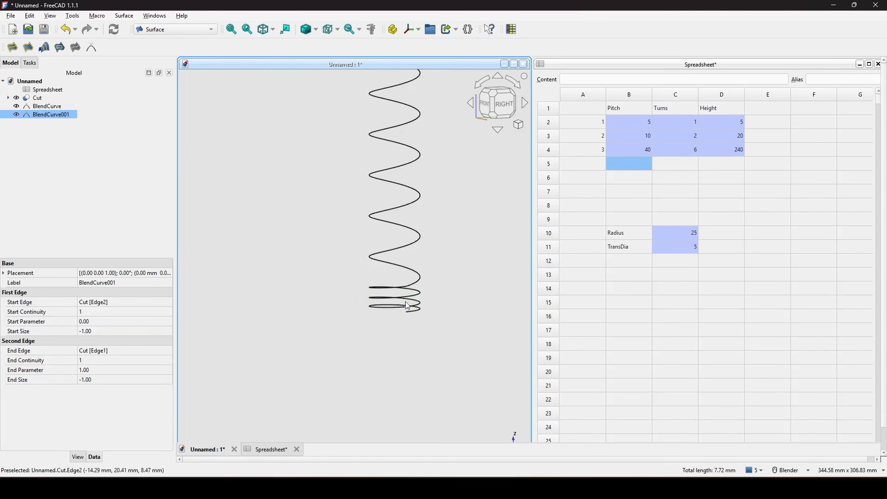
pyautogui.click(435, 271)
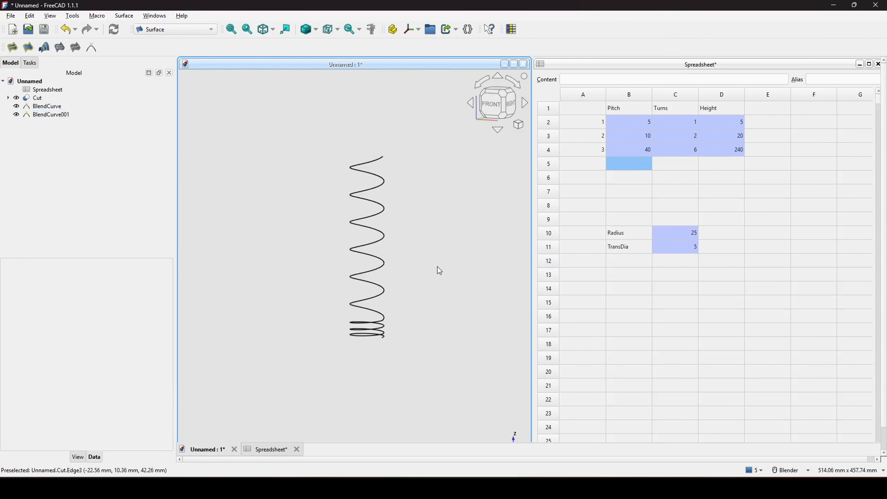
pyautogui.keyDown('shift'); pyautogui.moveTo(437, 266); pyautogui.dragTo(451, 255, button='middle'); pyautogui.keyUp('shift')
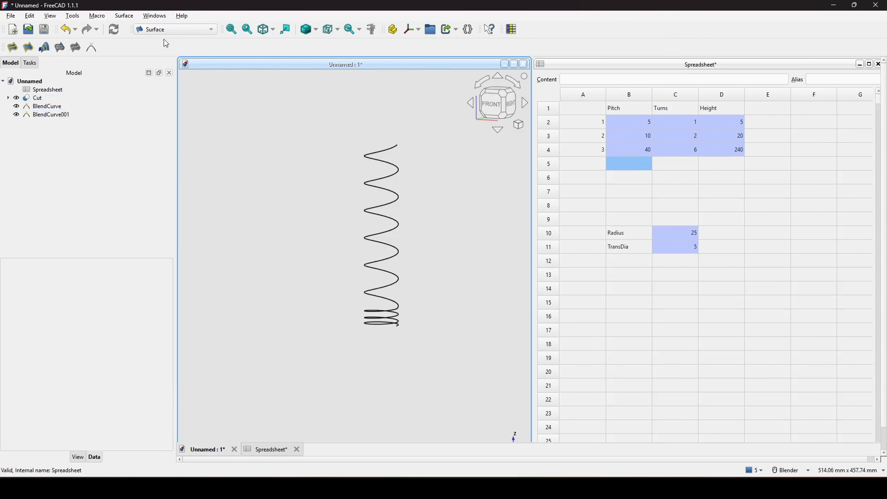
pyautogui.click(167, 30)
pyautogui.click(156, 106)
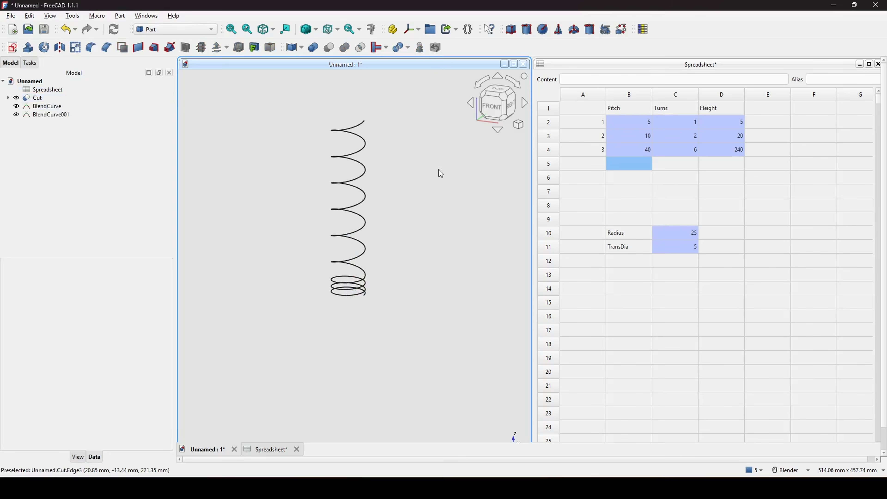
pyautogui.hotkey('shift', 'b')
pyautogui.moveTo(216, 99); pyautogui.dragTo(466, 335)
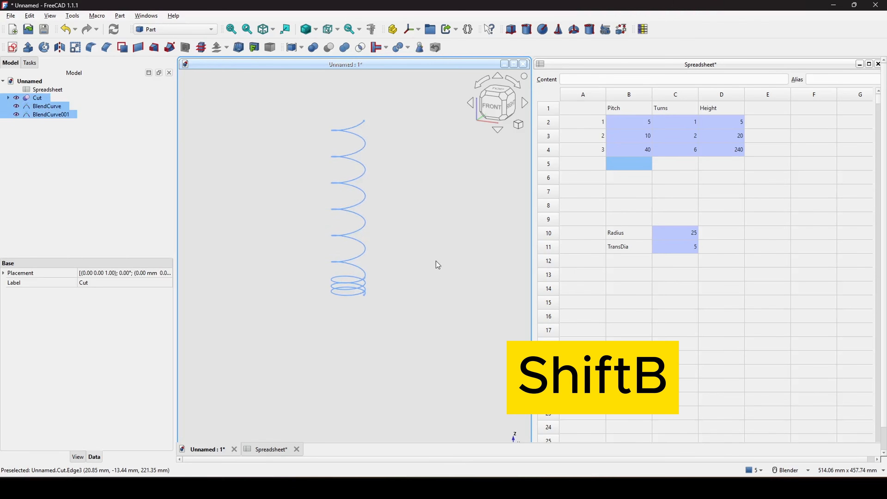
pyautogui.moveTo(434, 253)
pyautogui.keyDown('shift'); pyautogui.mouseDown(button='middle')
pyautogui.moveTo(434, 261)
pyautogui.moveTo(425, 252)
pyautogui.mouseUp(button='middle'); pyautogui.keyUp('shift')
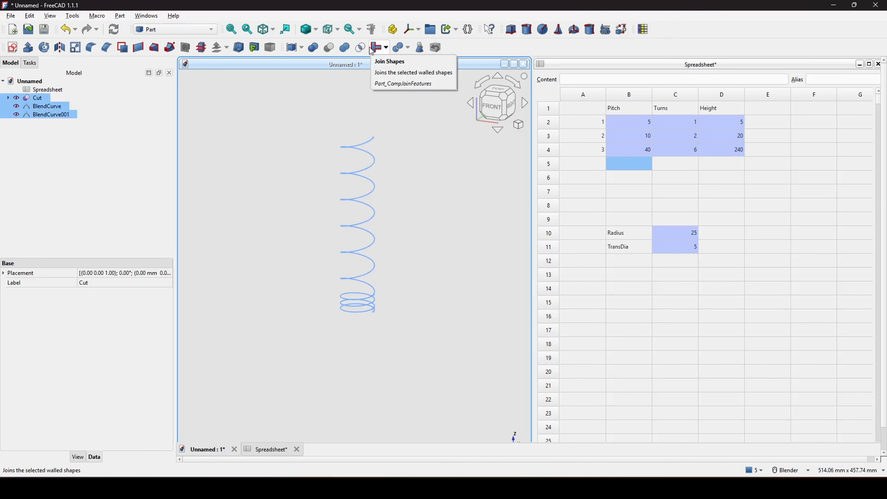
pyautogui.click(346, 52)
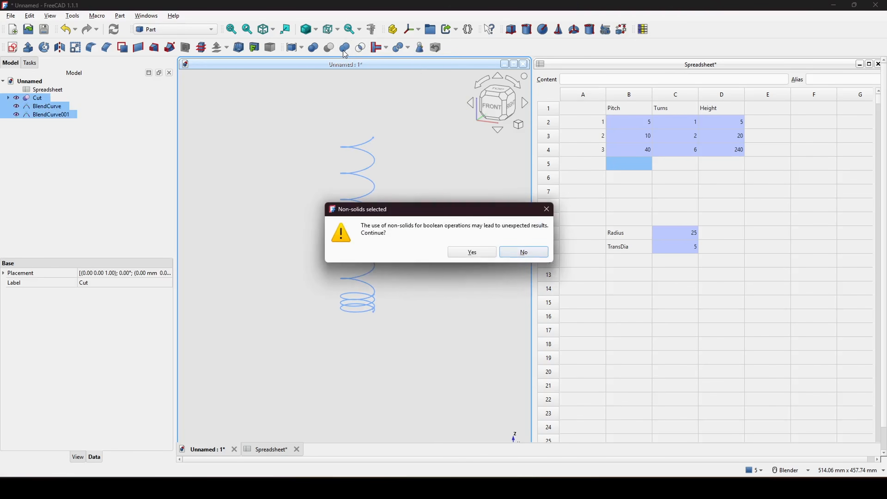
pyautogui.click(471, 252)
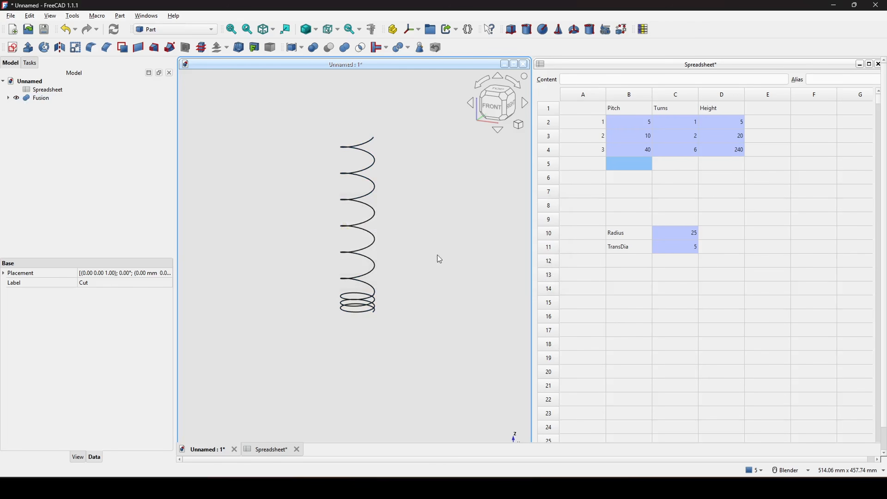
# - Create a new sketch on the XZ-plane with no offset, seen from the front
pyautogui.moveTo(437, 258); pyautogui.dragTo(343, 244, button='middle')
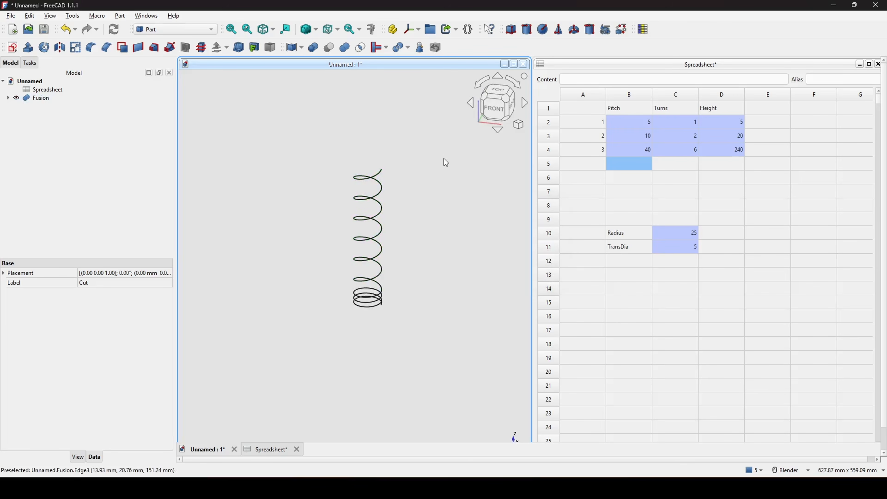
pyautogui.moveTo(444, 159); pyautogui.dragTo(405, 201, button='middle')
pyautogui.click(498, 110)
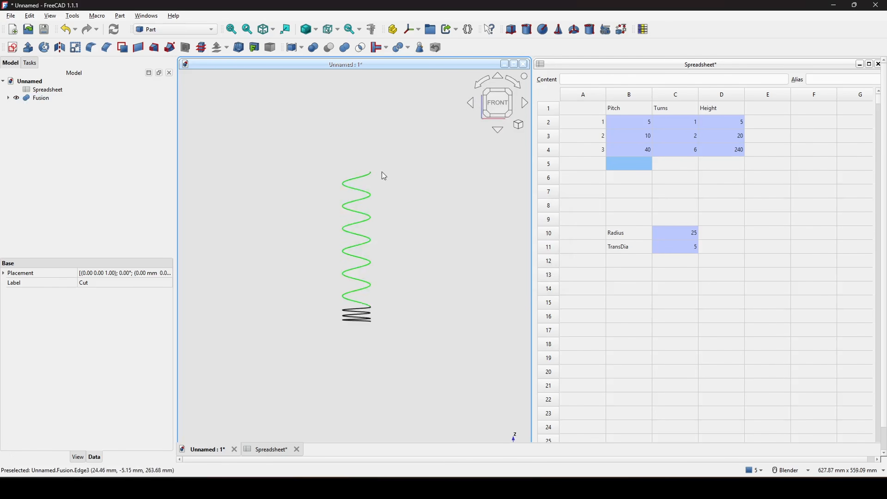
pyautogui.click(419, 182)
pyautogui.keyDown('shift'); pyautogui.moveTo(419, 182); pyautogui.dragTo(415, 175, button='middle'); pyautogui.keyUp('shift')
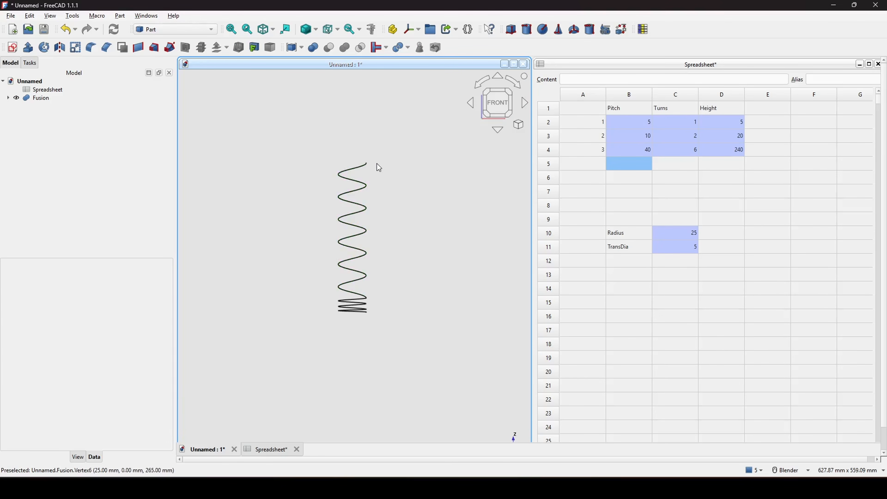
pyautogui.keyDown('shift'); pyautogui.moveTo(376, 162); pyautogui.dragTo(382, 156, button='middle'); pyautogui.keyUp('shift')
pyautogui.click(13, 47)
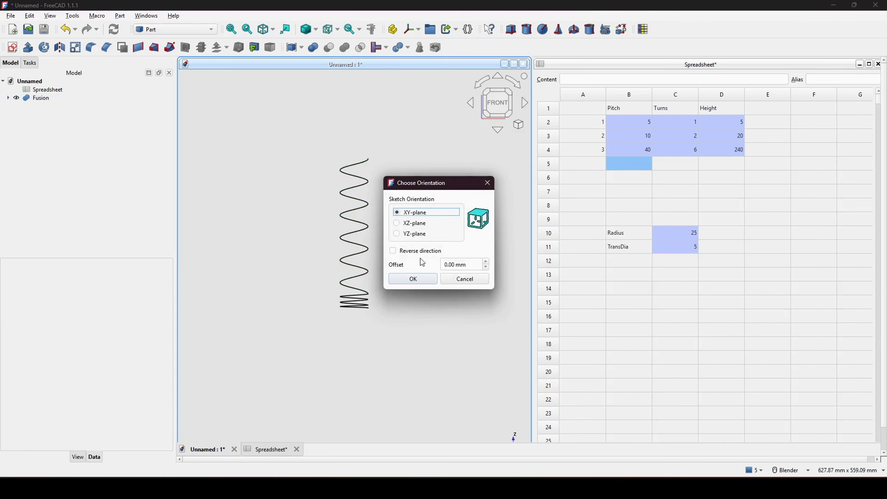
pyautogui.click(398, 223)
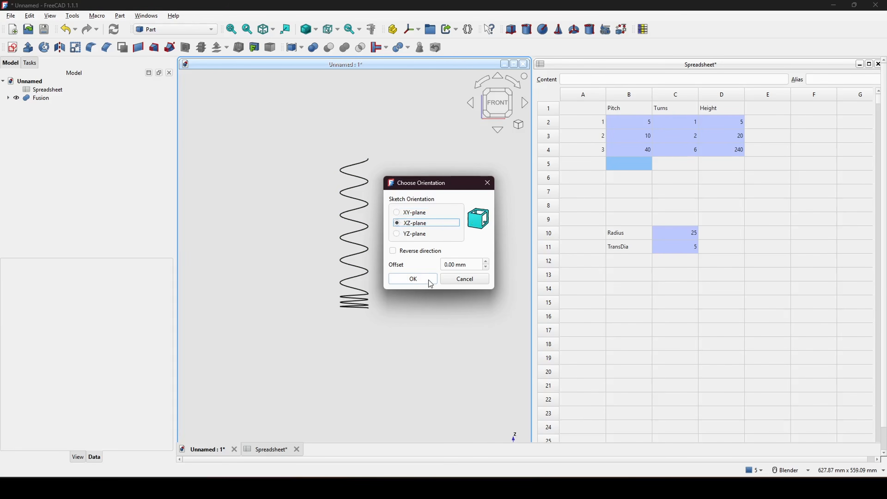
pyautogui.click(428, 280)
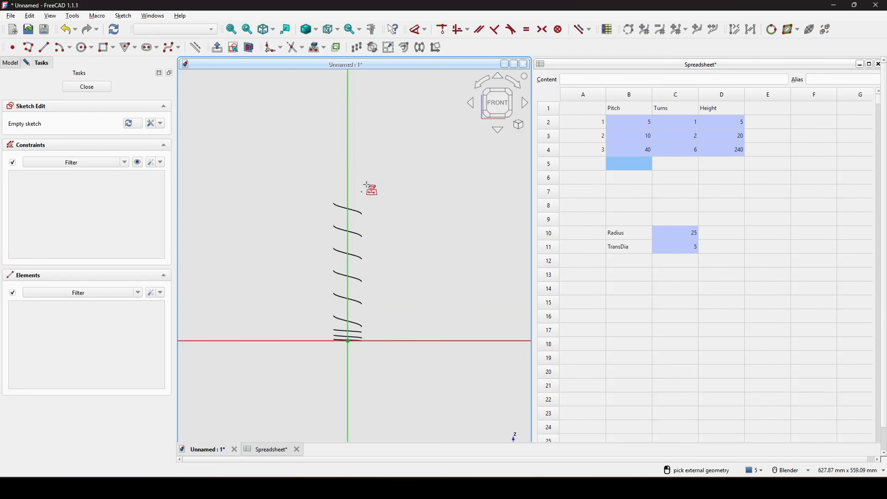
# - Bring the upper end vertex of the fused helix into the sketch as external geometry
pyautogui.click(362, 192)
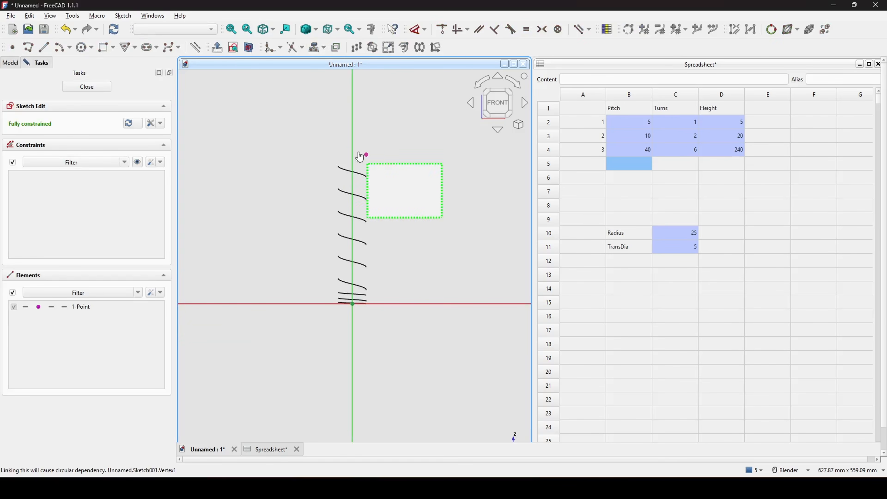
pyautogui.moveTo(360, 156); pyautogui.dragTo(303, 112)
pyautogui.click(307, 117)
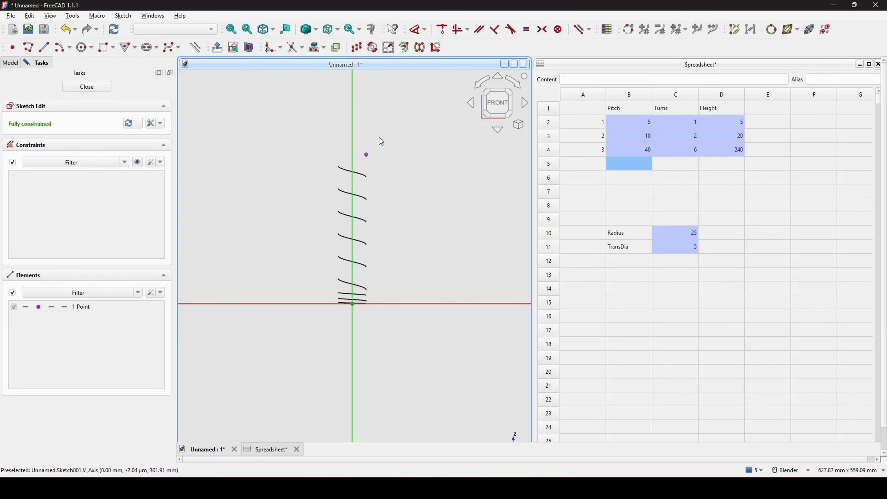
# - Sketch a horizontal line about 388 mm long across the spring's upper end, constrain it to the projected point and finish the sketch
pyautogui.scroll(2, 396, 174)
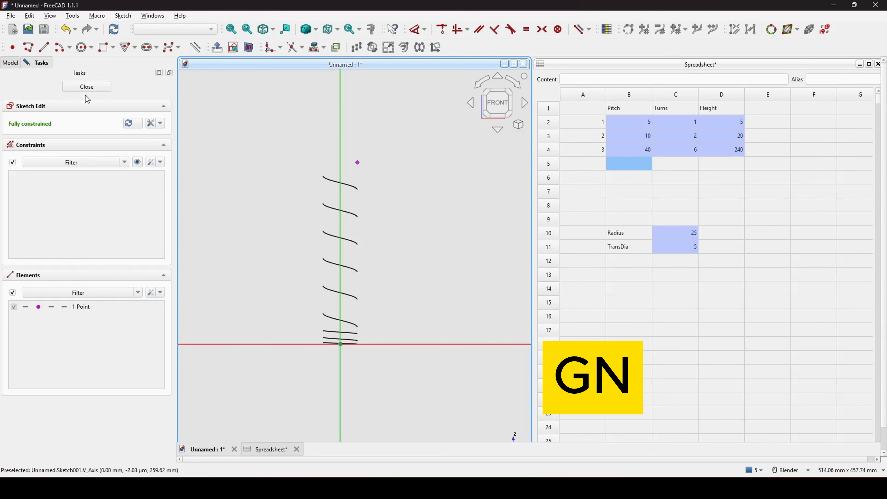
pyautogui.click(44, 47)
pyautogui.click(222, 145)
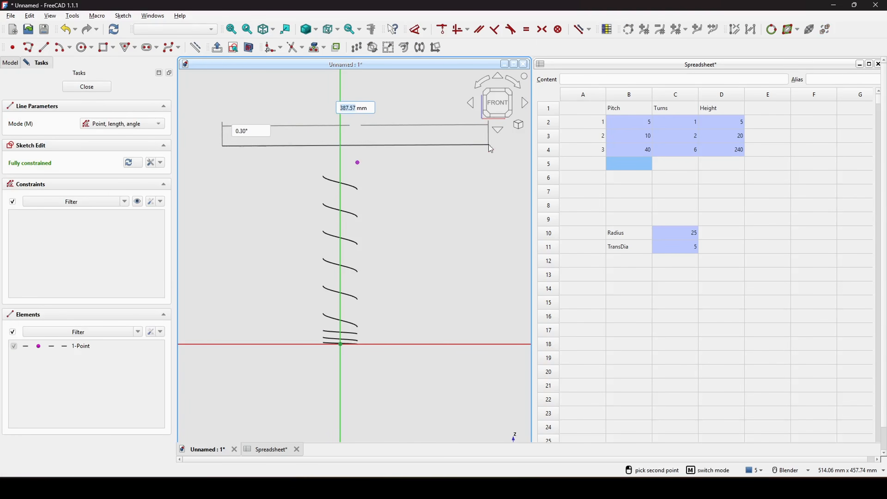
pyautogui.click(489, 145)
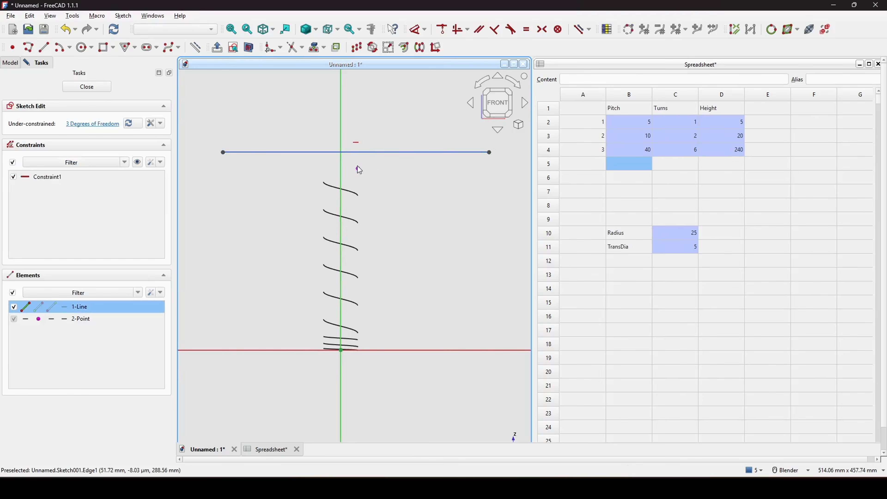
pyautogui.click(357, 170)
pyautogui.press('o')
pyautogui.scroll(-2, 395, 215)
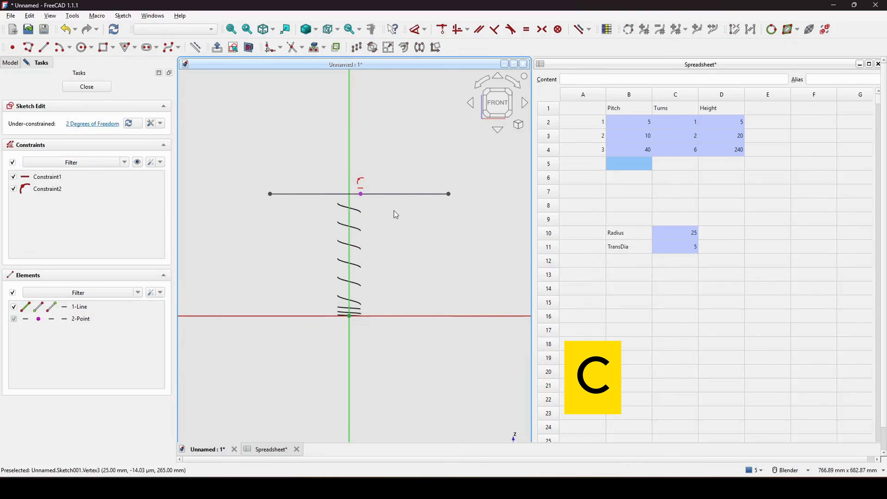
pyautogui.click(86, 87)
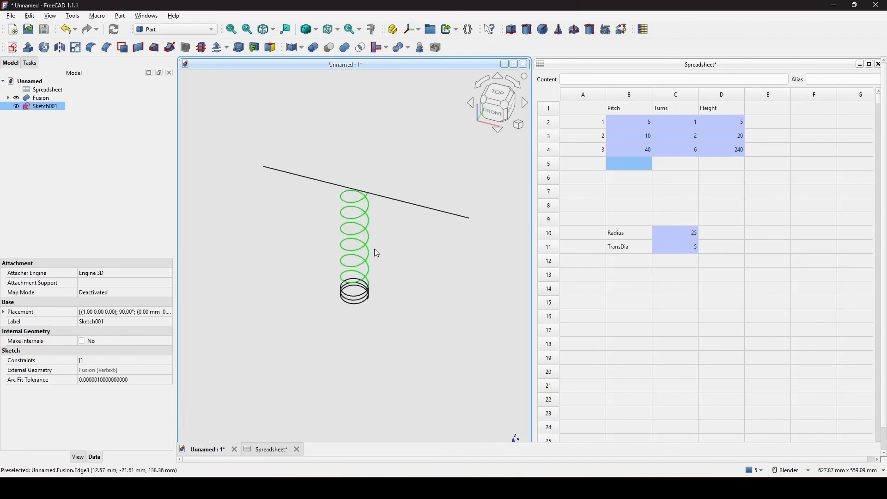
# - Extrude the sketched line symmetrically along its normal with a length of 100 mm
pyautogui.click(28, 47)
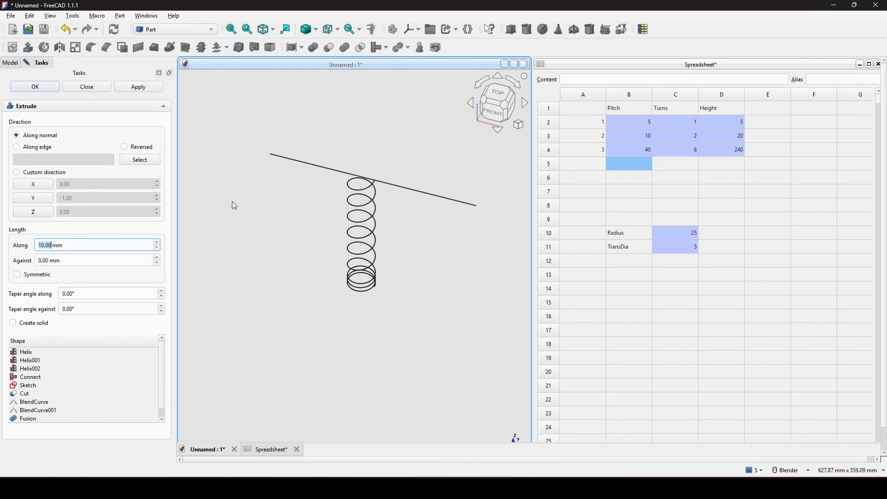
pyautogui.click(19, 273)
pyautogui.click(50, 244)
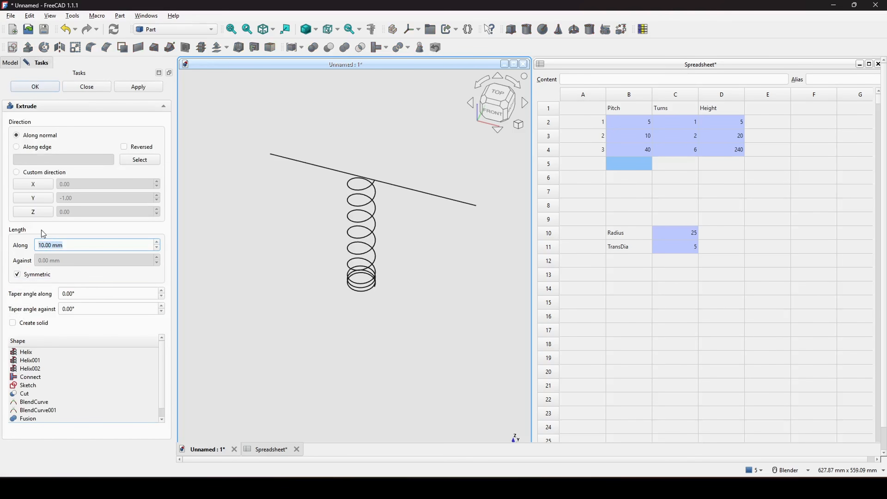
pyautogui.click(54, 88)
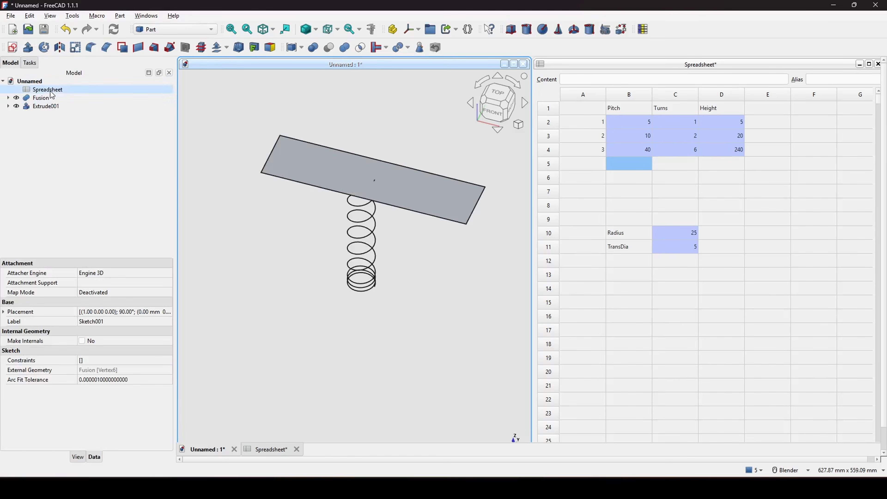
# - Mirror the fused helix about the extruded face, using that face as the selected reference
pyautogui.moveTo(315, 222); pyautogui.dragTo(378, 231, button='middle')
pyautogui.click(42, 99)
pyautogui.scroll(3, 397, 232)
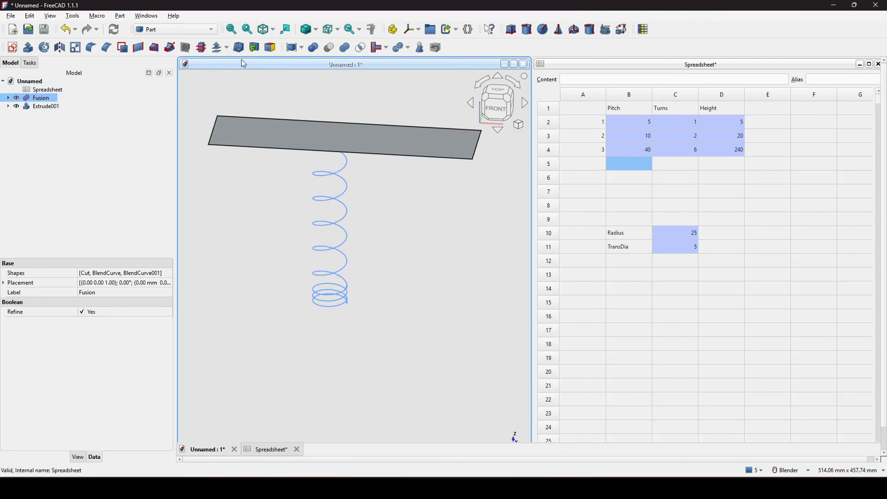
pyautogui.click(59, 47)
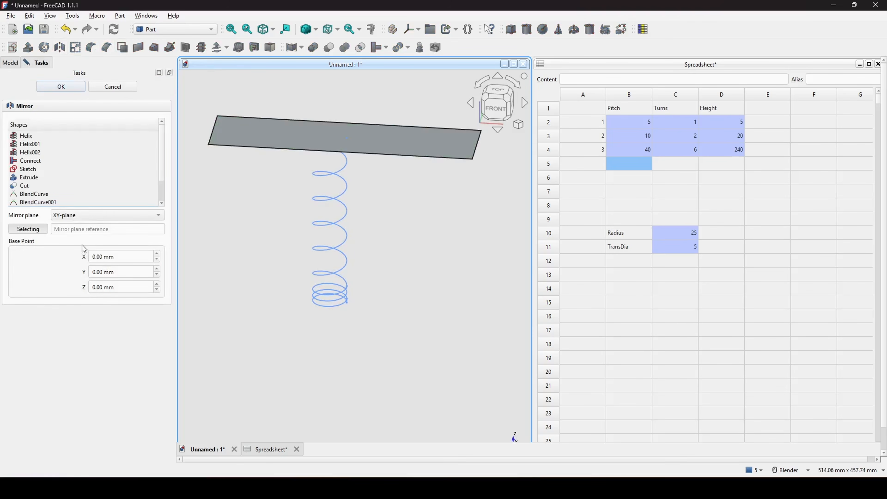
pyautogui.click(102, 216)
pyautogui.click(94, 248)
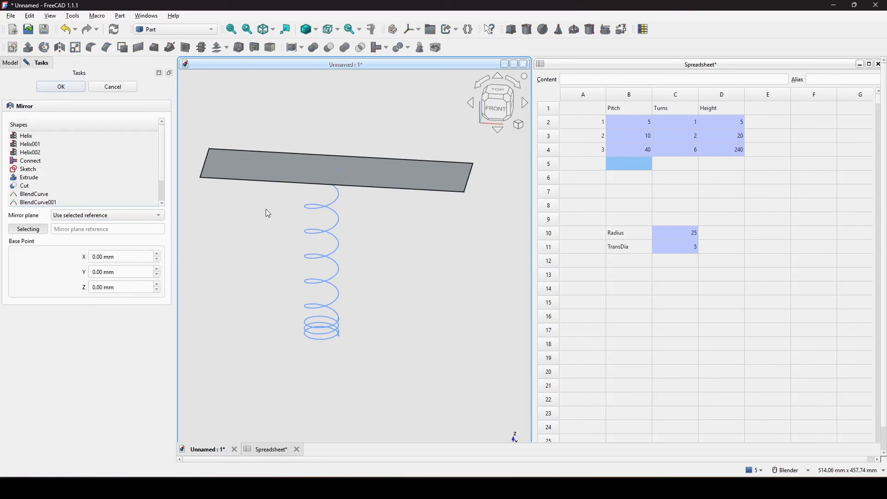
pyautogui.click(274, 169)
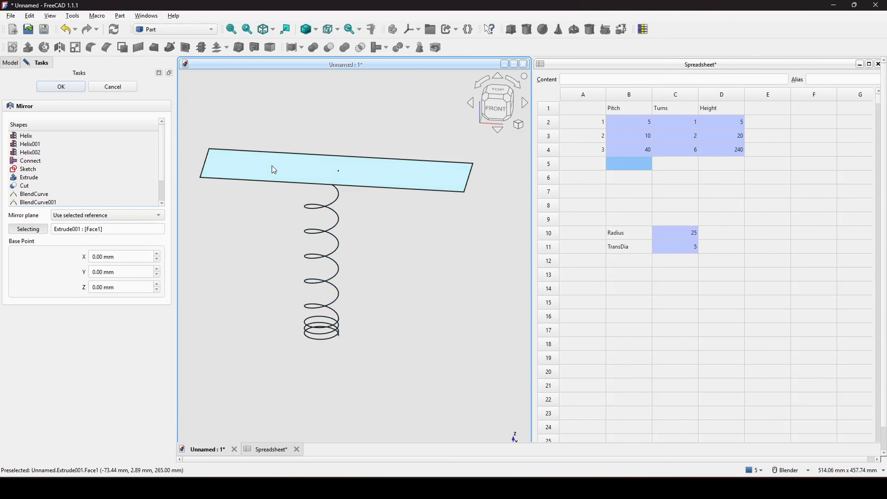
pyautogui.click(61, 86)
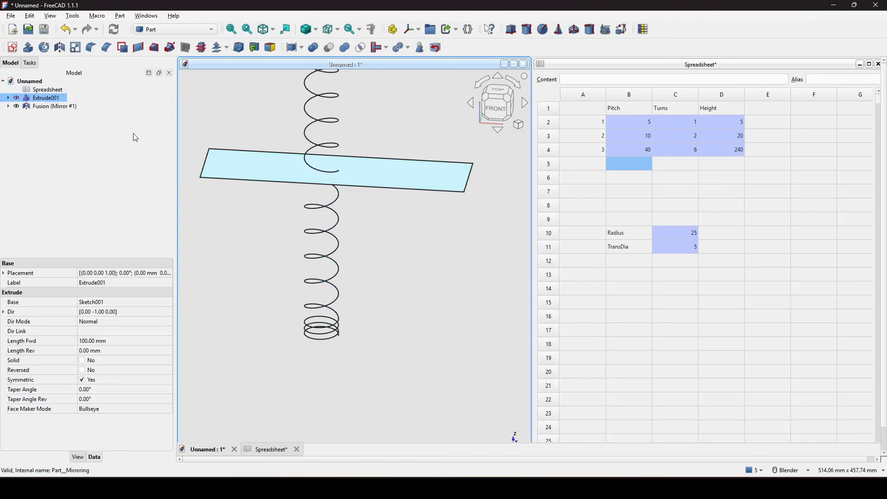
# - Hide the extruded plane between the original helix and its mirrored copy
pyautogui.click(437, 255)
pyautogui.scroll(-2, 429, 258)
pyautogui.keyDown('shift'); pyautogui.moveTo(364, 256); pyautogui.dragTo(349, 284, button='middle'); pyautogui.keyUp('shift')
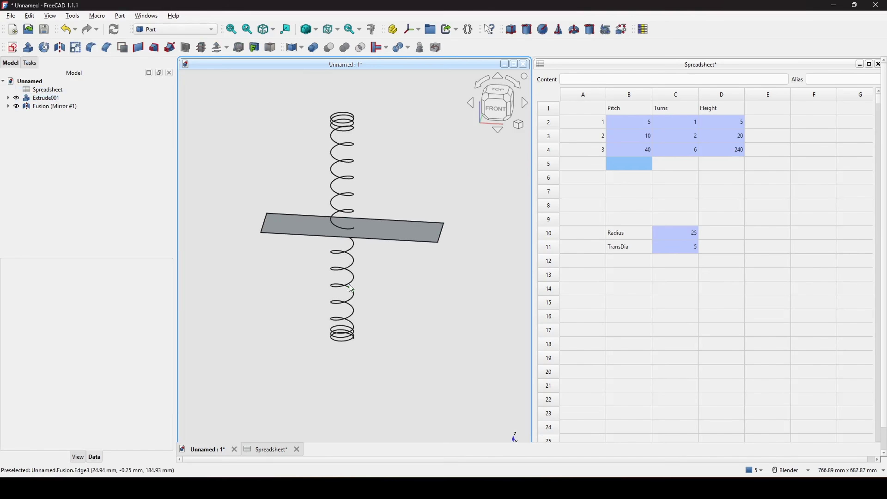
pyautogui.click(46, 99)
pyautogui.press('space')
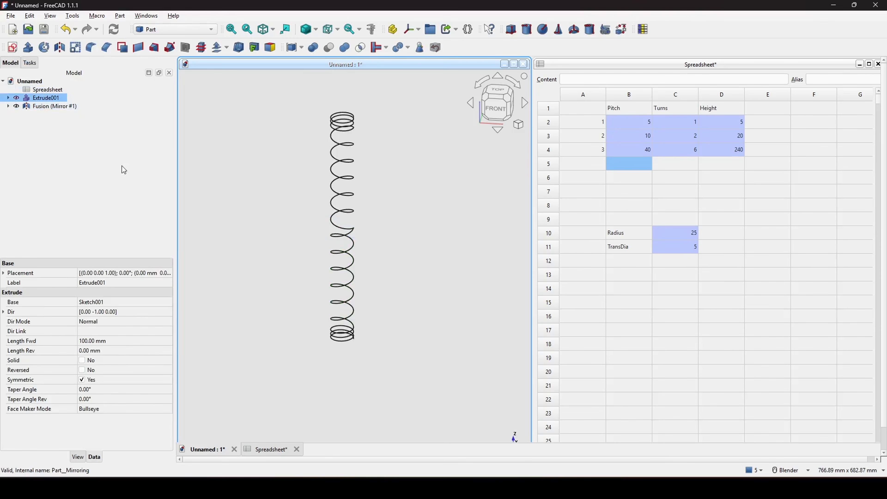
# - Examine the junction where the original helix meets its mirrored copy at mid-height
pyautogui.click(405, 248)
pyautogui.scroll(2, 405, 248)
pyautogui.moveTo(405, 248); pyautogui.dragTo(358, 258, button='middle')
pyautogui.scroll(4, 336, 206)
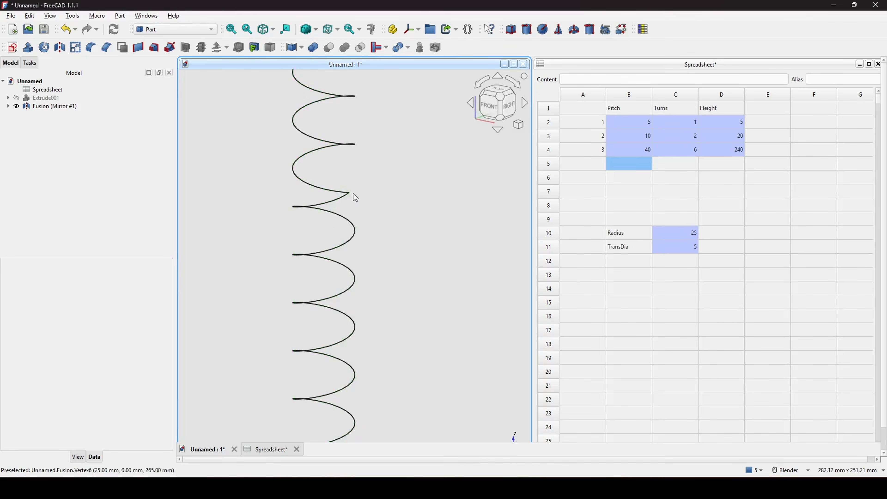
pyautogui.scroll(-6, 354, 196)
pyautogui.moveTo(361, 210); pyautogui.dragTo(390, 200, button='middle')
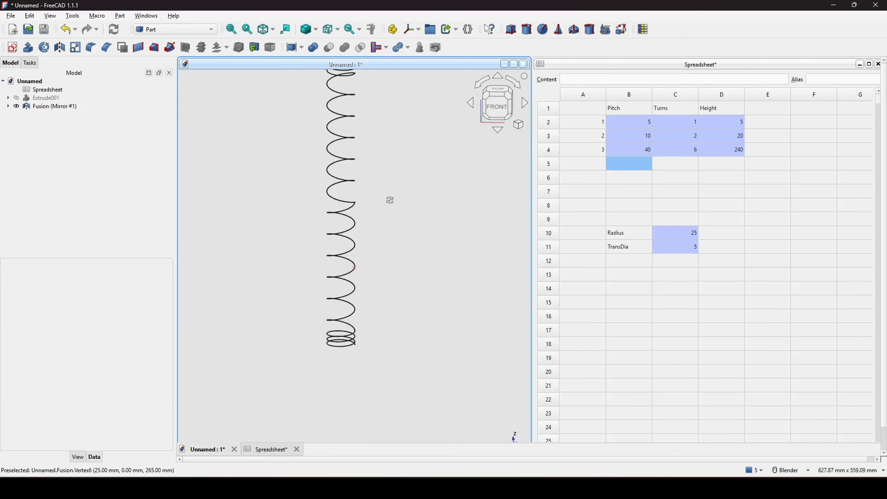
# - Scale the mirrored helix non-uniformly with a Y factor of -1
pyautogui.click(45, 107)
pyautogui.scroll(-3, 370, 173)
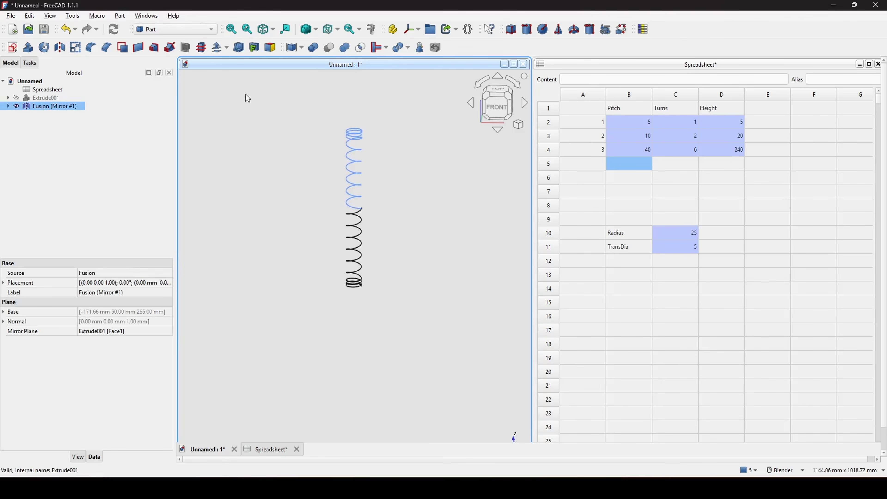
pyautogui.click(120, 16)
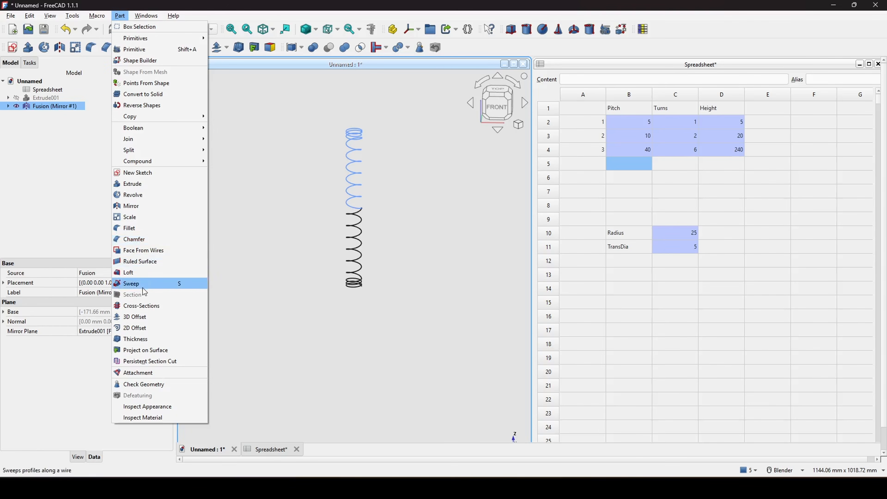
pyautogui.click(143, 217)
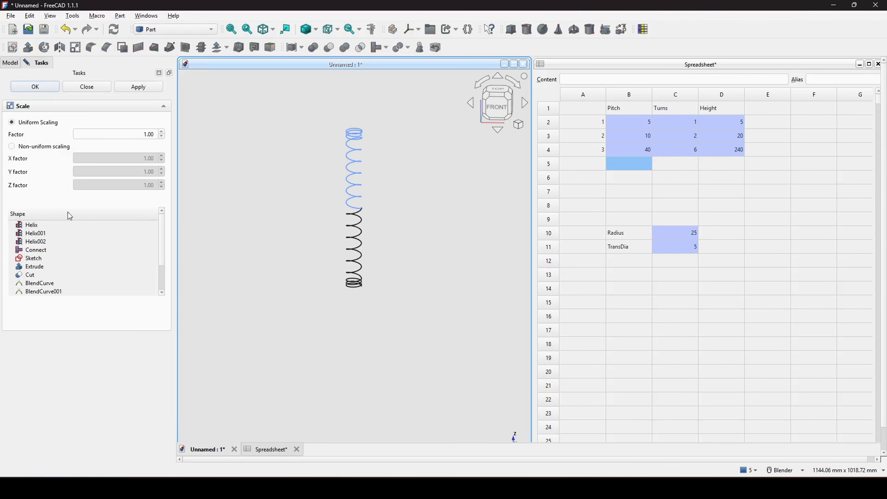
pyautogui.click(30, 147)
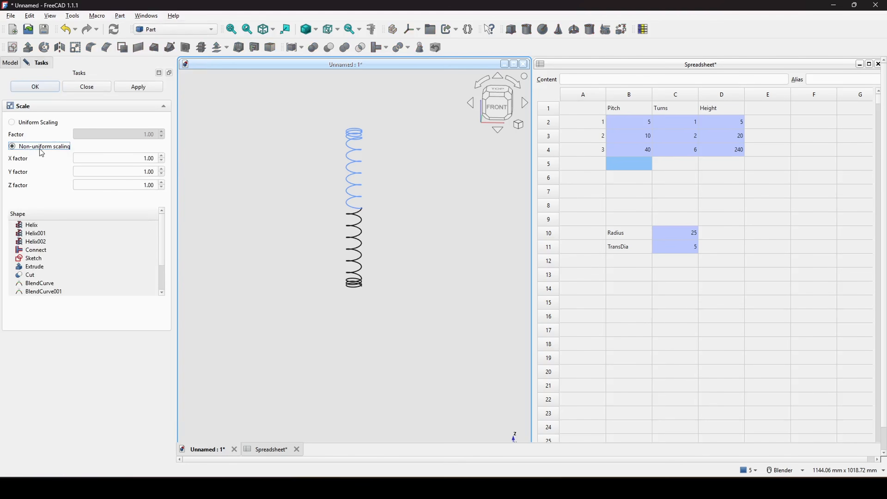
pyautogui.click(148, 172)
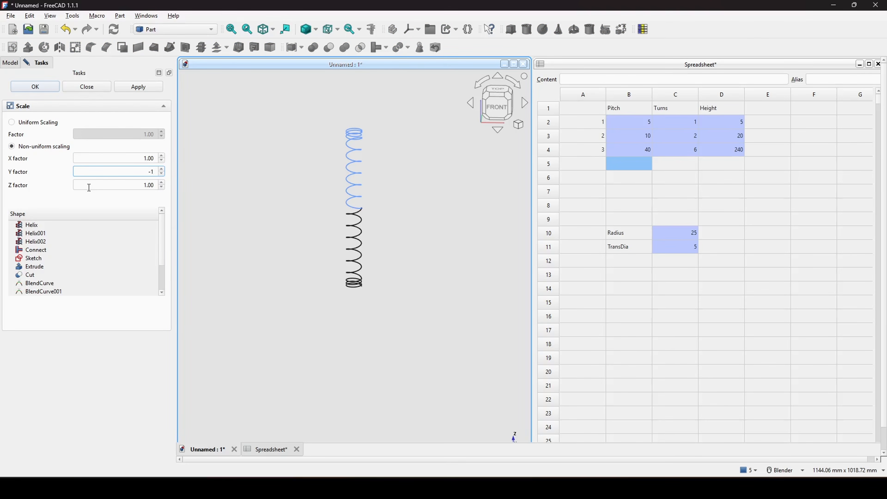
pyautogui.write('-1')
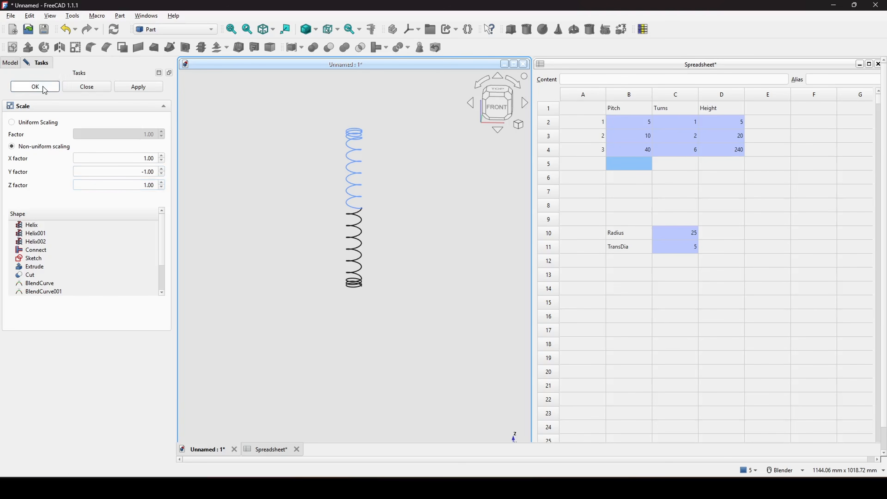
pyautogui.click(35, 87)
# - Box-select the original helix and its scaled mirror copy and fuse them into one shape
pyautogui.moveTo(391, 214)
pyautogui.keyDown('shift'); pyautogui.mouseDown(button='middle')
pyautogui.moveTo(394, 230)
pyautogui.moveTo(411, 218)
pyautogui.moveTo(401, 223)
pyautogui.mouseUp(button='middle'); pyautogui.keyUp('shift')
pyautogui.hotkey('shift', 'b')
pyautogui.moveTo(244, 100); pyautogui.dragTo(432, 398)
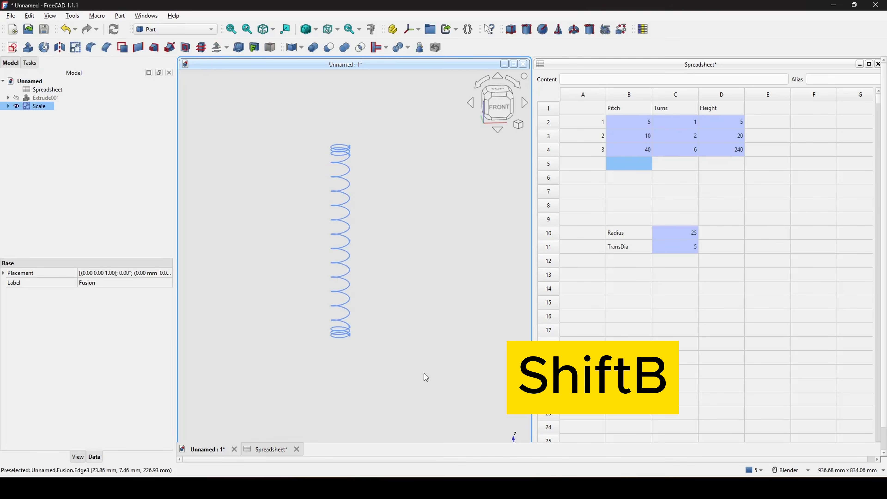
pyautogui.click(344, 47)
pyautogui.click(472, 252)
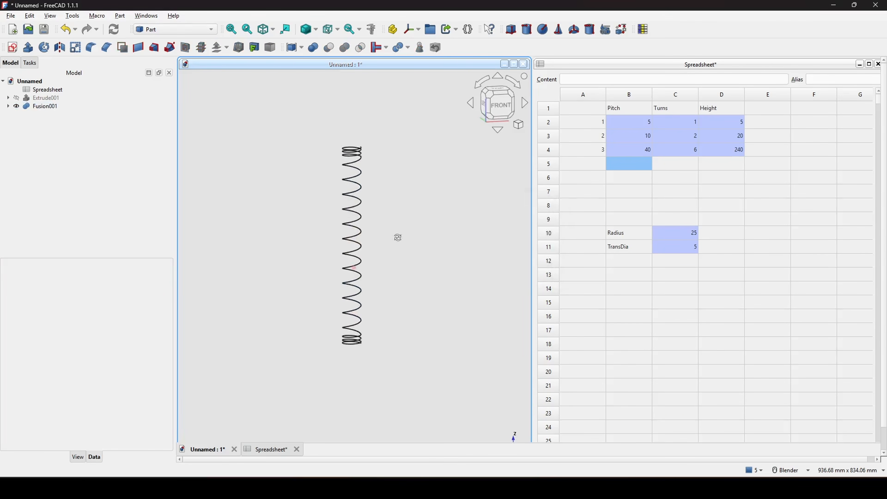
# - Create a sketch at the lower end point of the fused helix, attached normal to its edge
pyautogui.scroll(5, 371, 339)
pyautogui.moveTo(374, 345); pyautogui.dragTo(307, 341, button='middle')
pyautogui.scroll(3, 328, 295)
pyautogui.scroll(2, 336, 336)
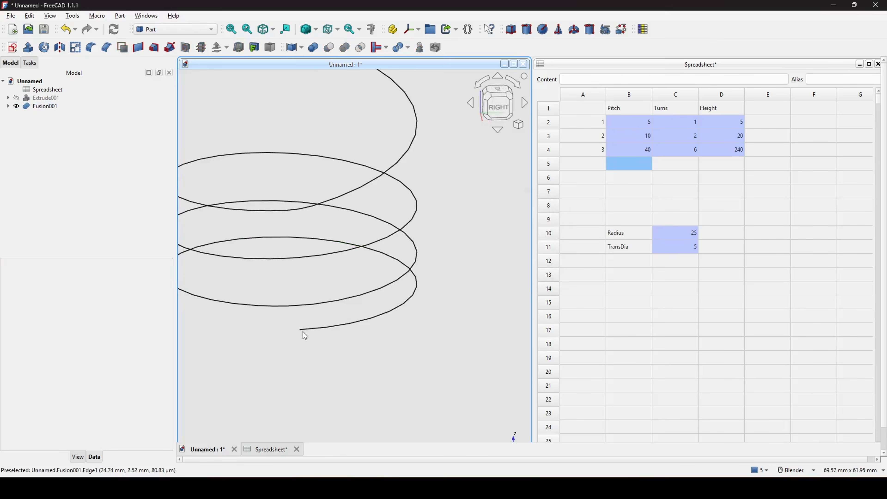
pyautogui.click(300, 332)
pyautogui.scroll(-4, 335, 329)
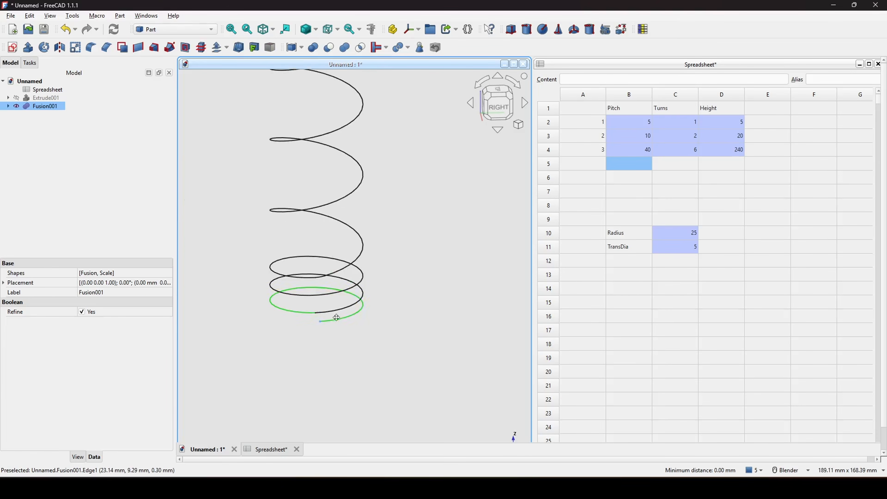
pyautogui.moveTo(336, 317); pyautogui.dragTo(357, 320, button='middle')
pyautogui.click(13, 47)
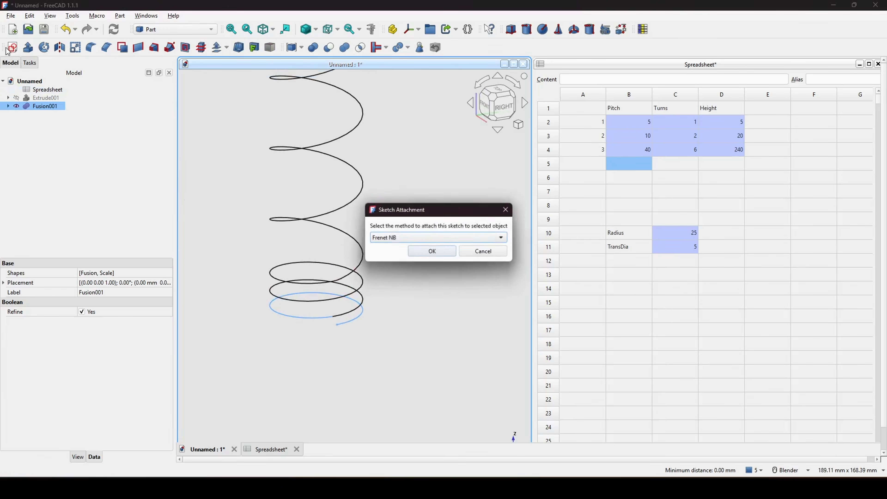
pyautogui.click(407, 243)
pyautogui.click(418, 229)
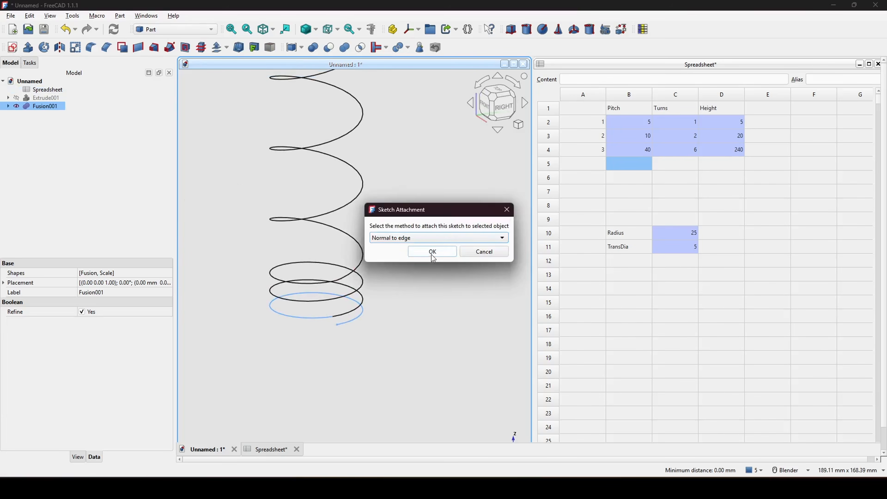
pyautogui.click(432, 256)
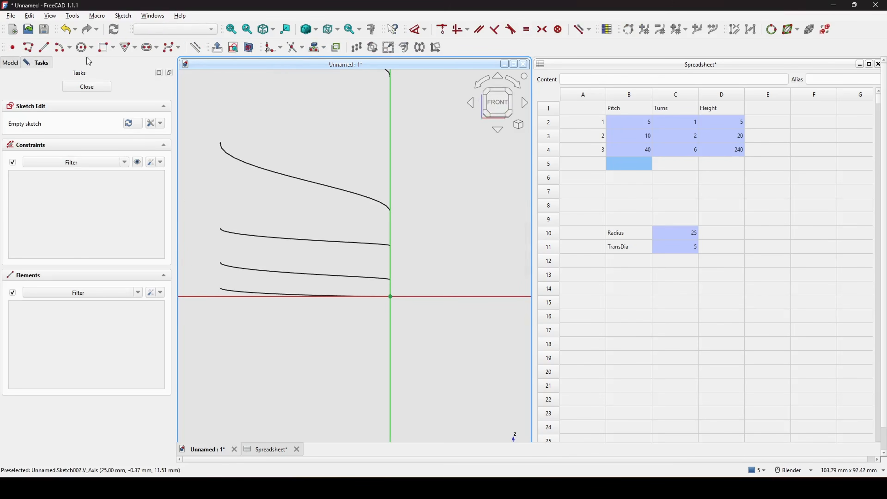
# - Sketch a circle about 19 mm in diameter centred on the sketch origin
pyautogui.click(84, 47)
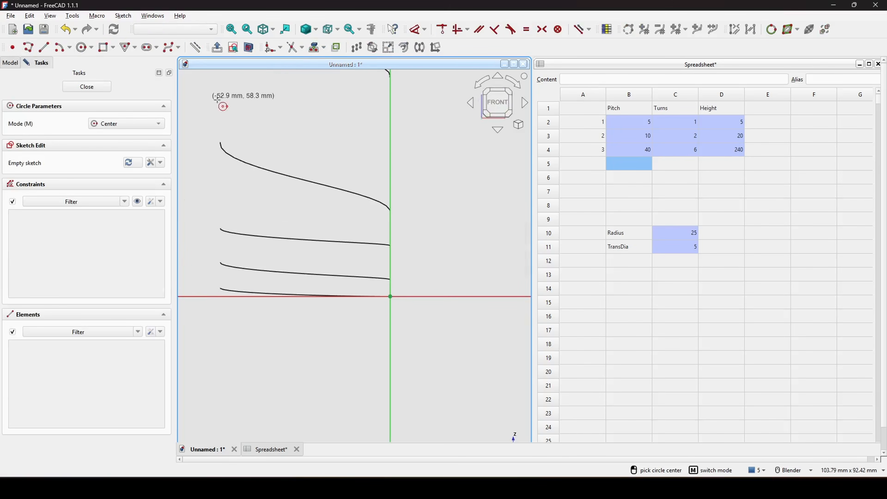
pyautogui.click(390, 296)
pyautogui.click(415, 276)
pyautogui.rightClick(457, 258)
pyautogui.keyDown('shift'); pyautogui.moveTo(466, 253); pyautogui.dragTo(428, 242, button='middle'); pyautogui.keyUp('shift')
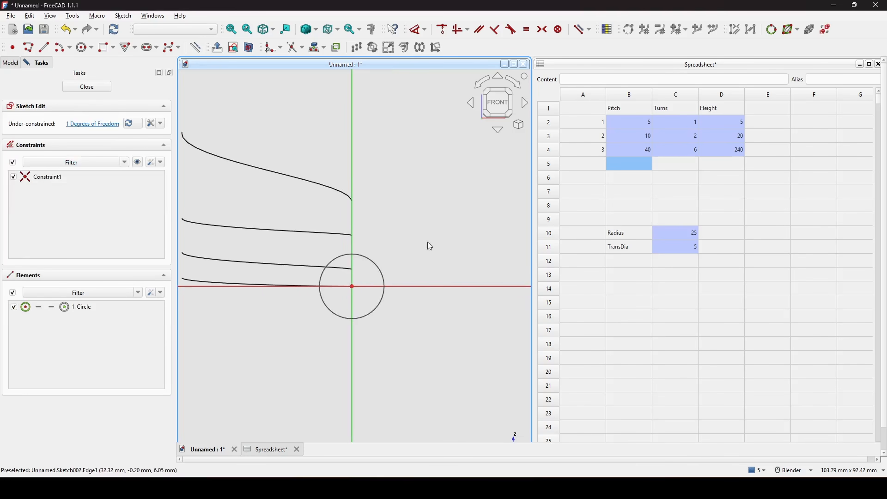
# - Add a WireDia parameter in row 12 of the spreadsheet with value 5 and alias WireDia
pyautogui.click(642, 262)
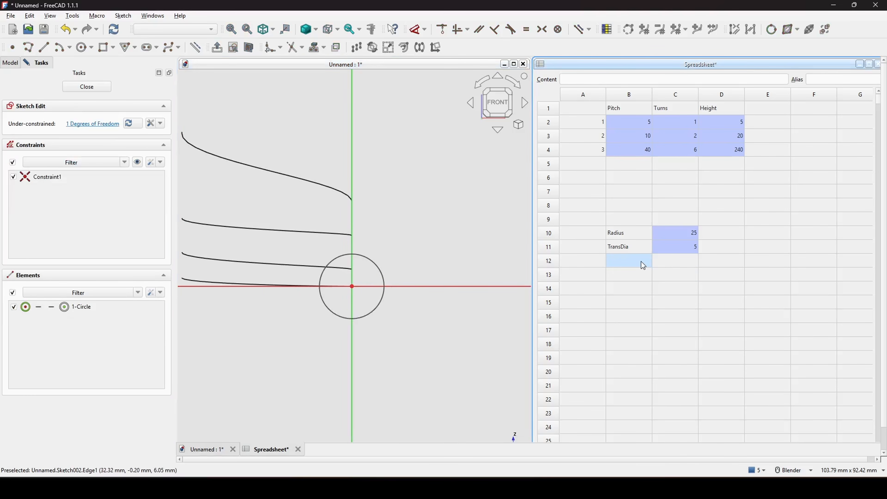
pyautogui.doubleClick(641, 261)
pyautogui.press('Return')
pyautogui.click(692, 264)
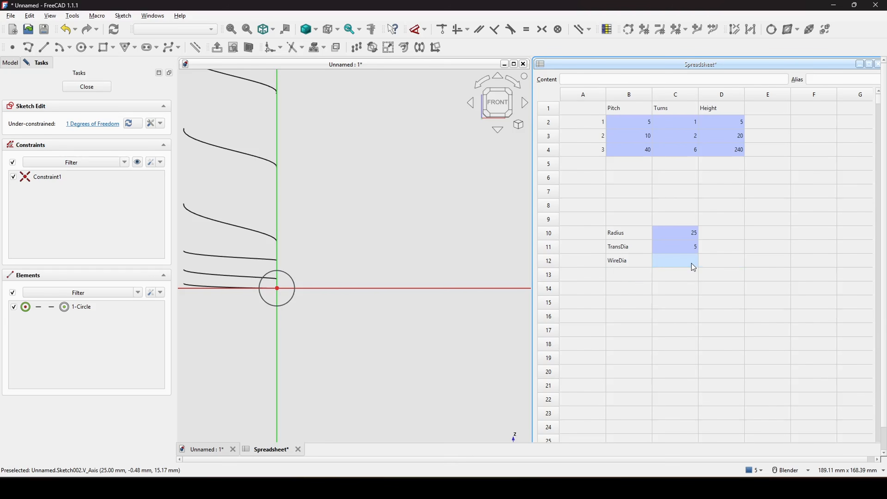
pyautogui.write('5')
pyautogui.press('Return')
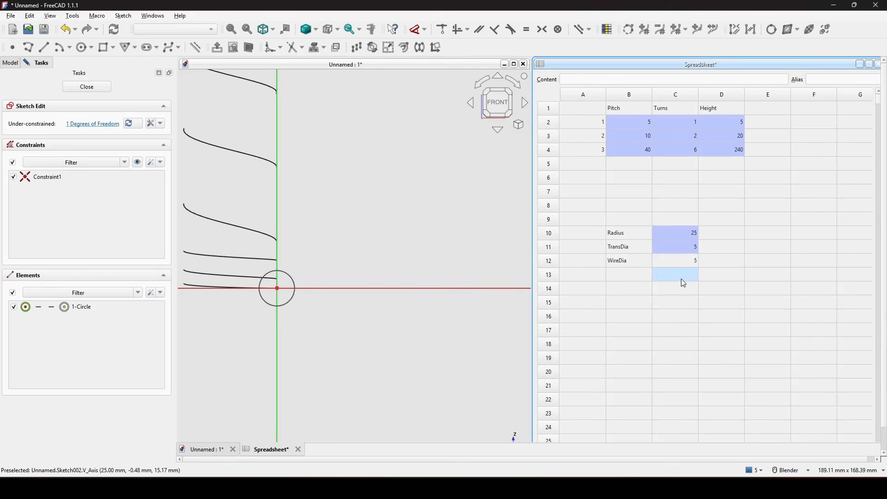
pyautogui.click(687, 261)
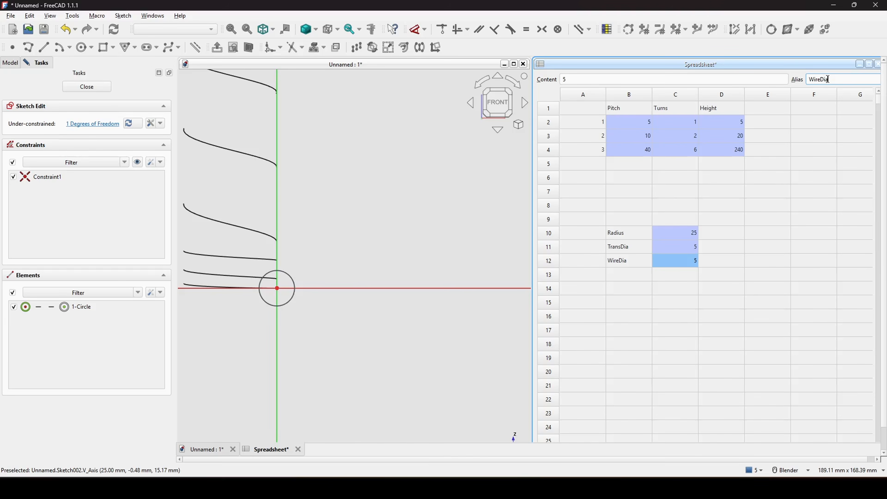
# - Constrain the circle's diameter with the expression Spreadsheet.WireDia and close the sketch
pyautogui.scroll(5, 371, 228)
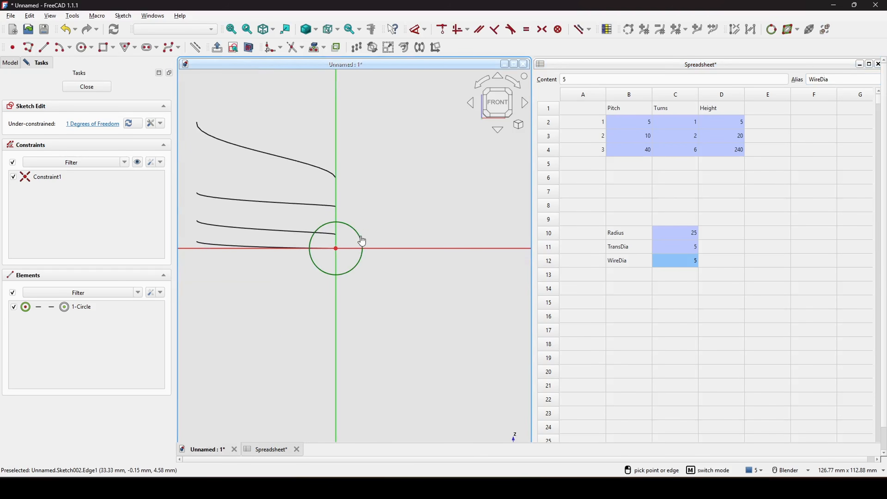
pyautogui.click(362, 241)
pyautogui.click(507, 200)
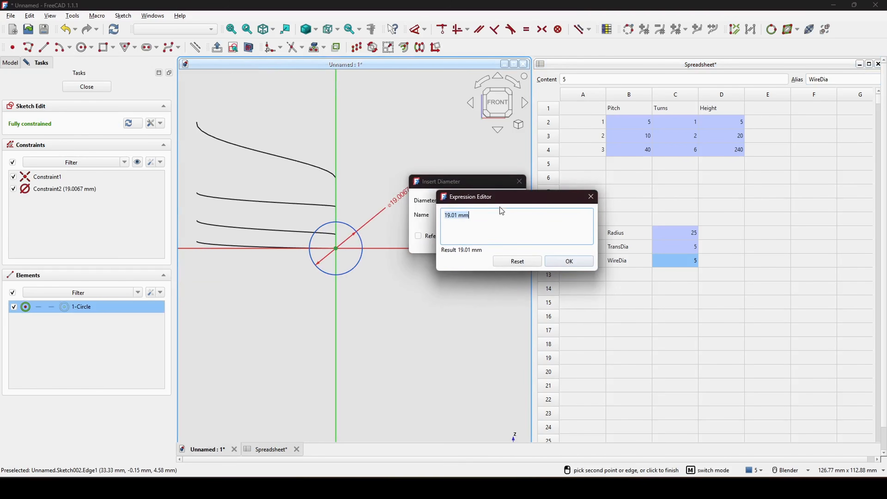
pyautogui.moveTo(499, 202); pyautogui.dragTo(439, 199)
pyautogui.write('s')
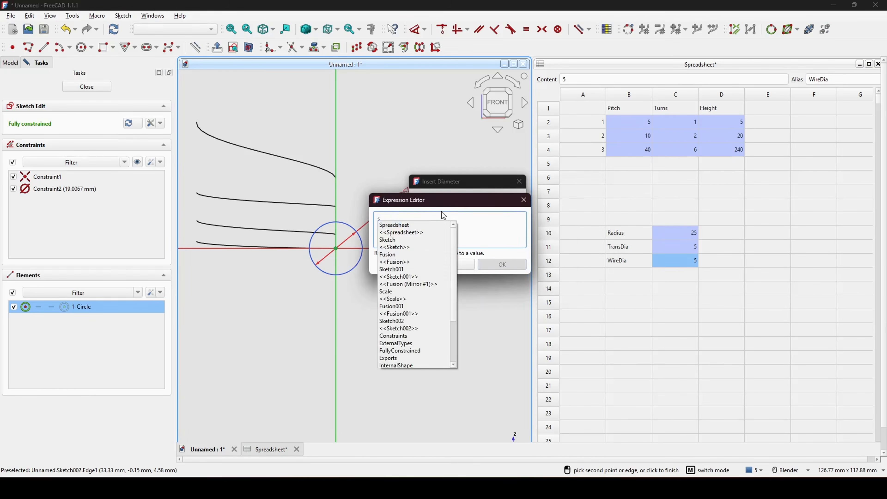
pyautogui.click(425, 226)
pyautogui.write('w')
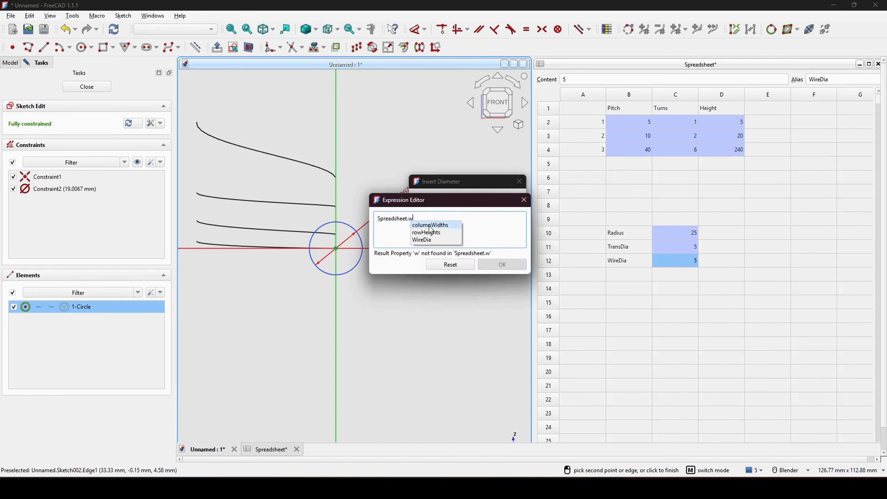
pyautogui.click(435, 240)
pyautogui.click(502, 264)
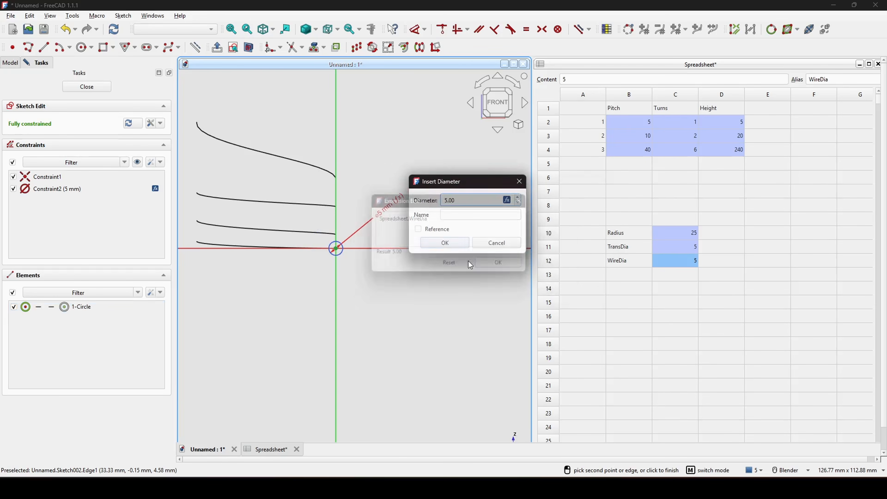
pyautogui.click(446, 243)
pyautogui.press('Escape')
pyautogui.press('Escape')
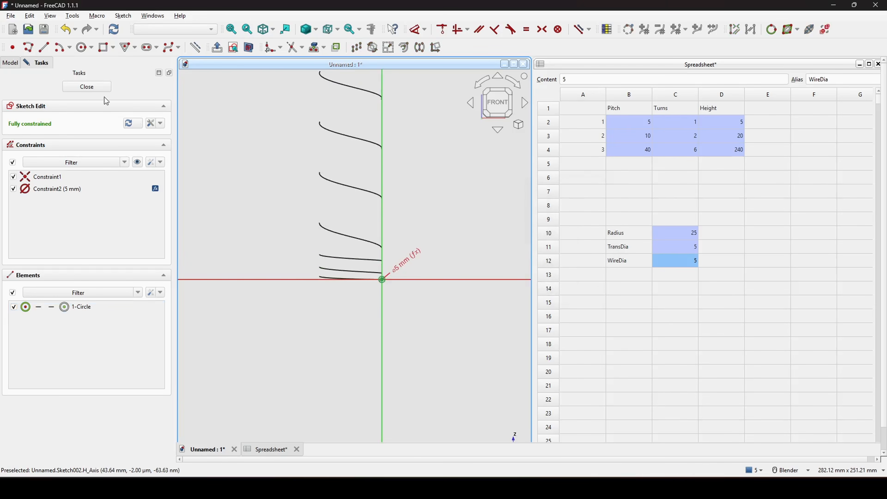
pyautogui.click(432, 270)
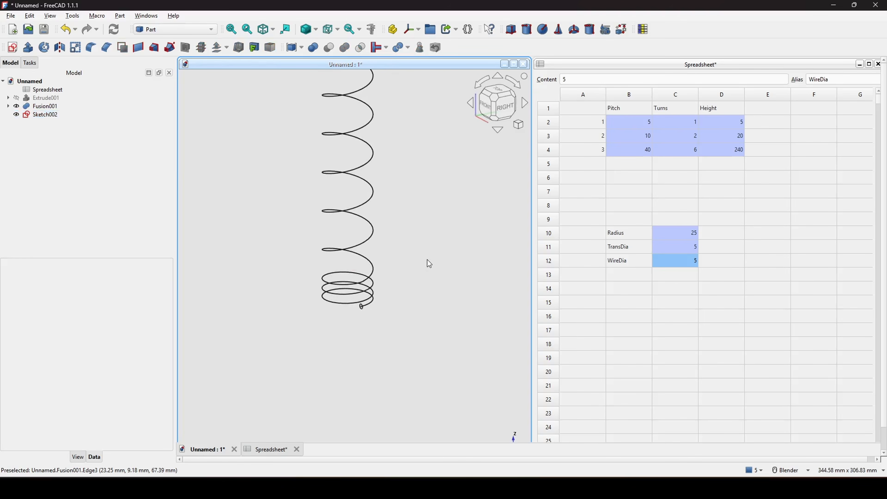
# - Sweep the circle profile Sketch002 along the whole of Fusion001 with Create solid and Frenet enabled
pyautogui.click(169, 47)
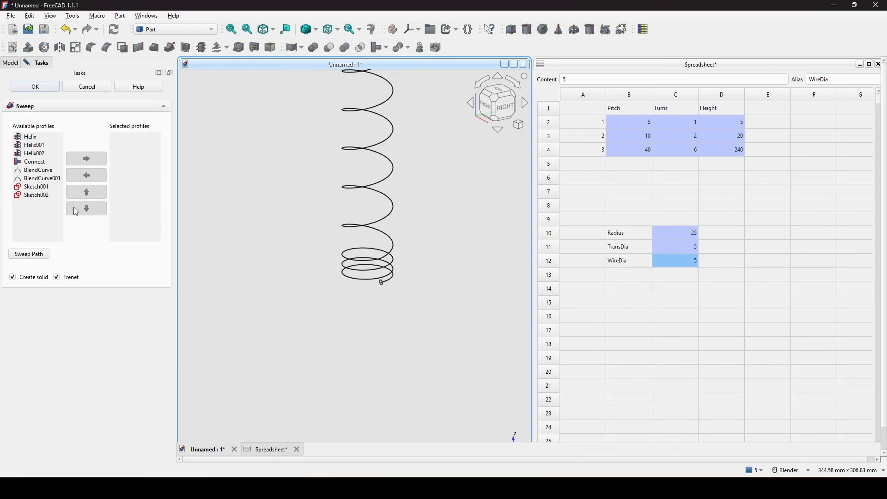
pyautogui.click(31, 197)
pyautogui.doubleClick(36, 197)
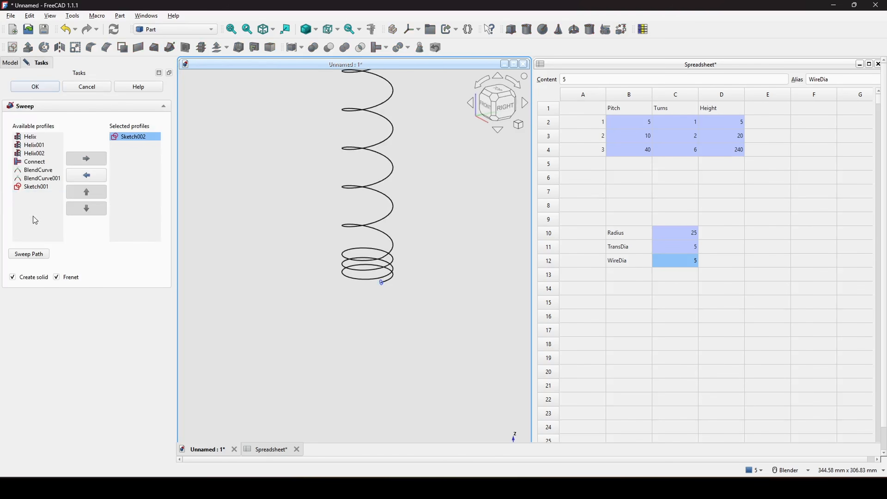
pyautogui.click(35, 255)
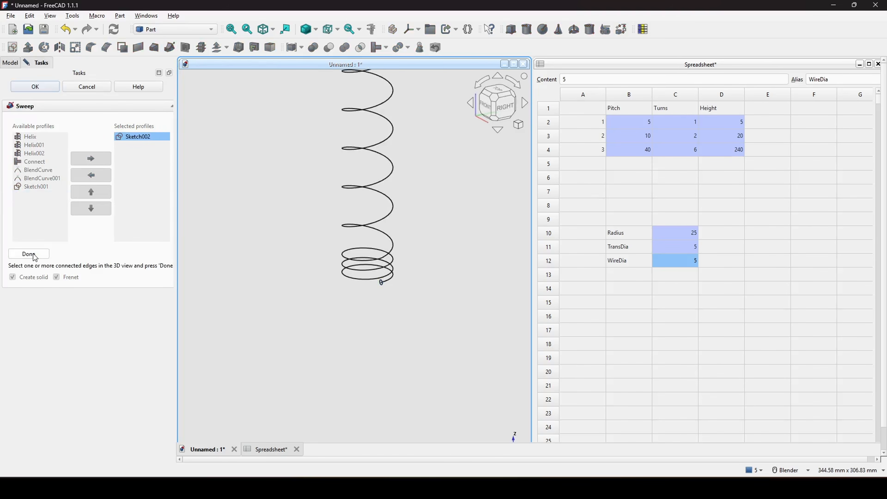
pyautogui.click(9, 63)
pyautogui.click(40, 106)
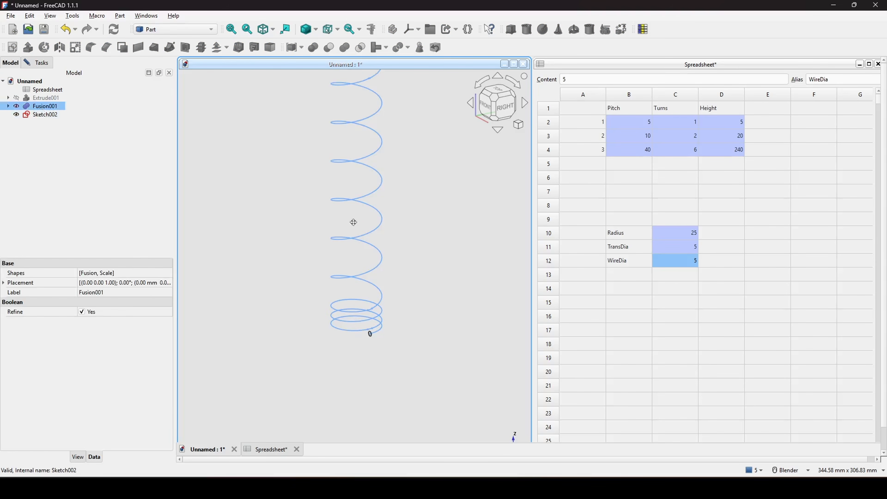
pyautogui.click(41, 63)
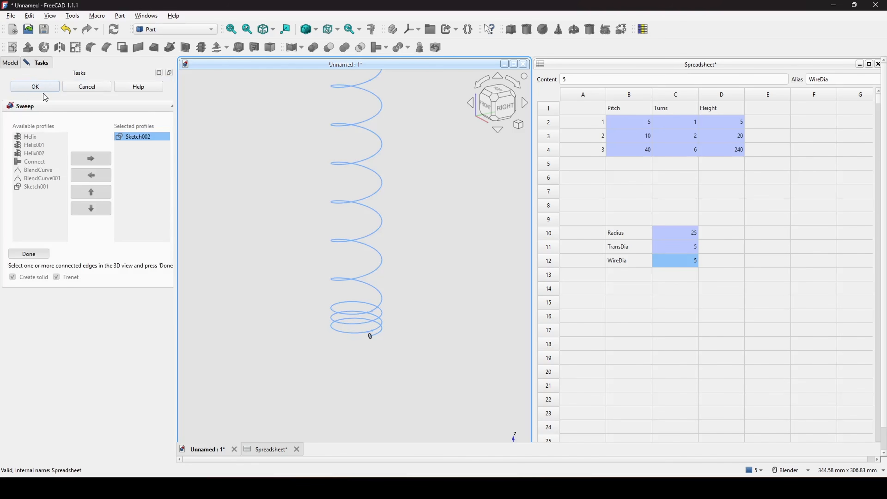
pyautogui.click(30, 254)
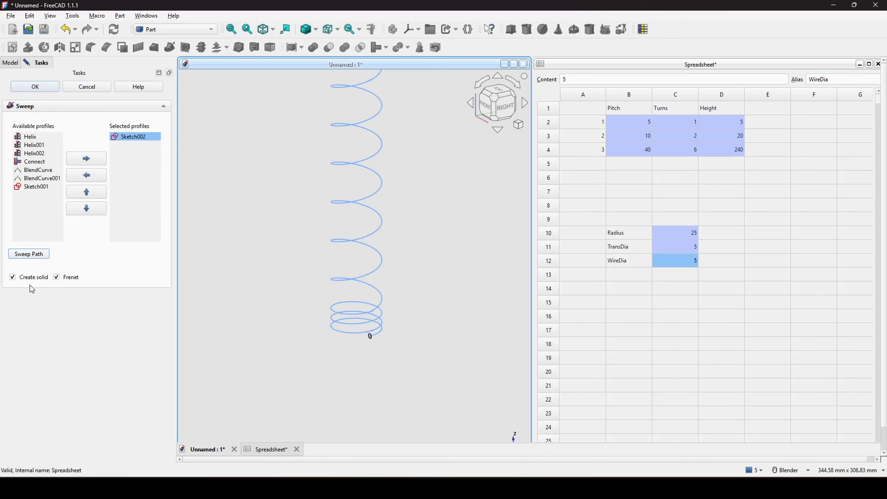
pyautogui.click(35, 87)
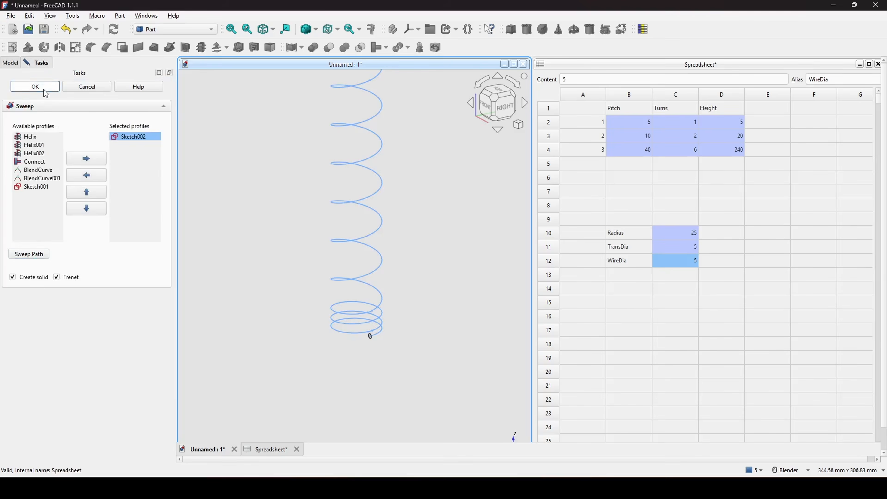
# - Examine the swept spring's overall shape and the wire at its lower coils
pyautogui.scroll(-5, 419, 238)
pyautogui.scroll(10, 435, 237)
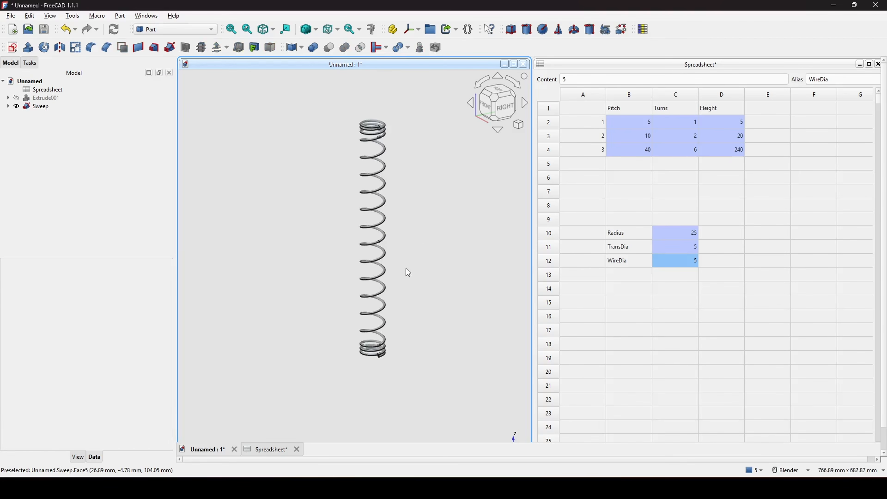
pyautogui.moveTo(297, 245); pyautogui.dragTo(183, 232, button='middle')
pyautogui.scroll(3, 316, 261)
pyautogui.moveTo(316, 262); pyautogui.dragTo(389, 230, button='middle')
pyautogui.scroll(2, 345, 235)
pyautogui.scroll(-5, 337, 215)
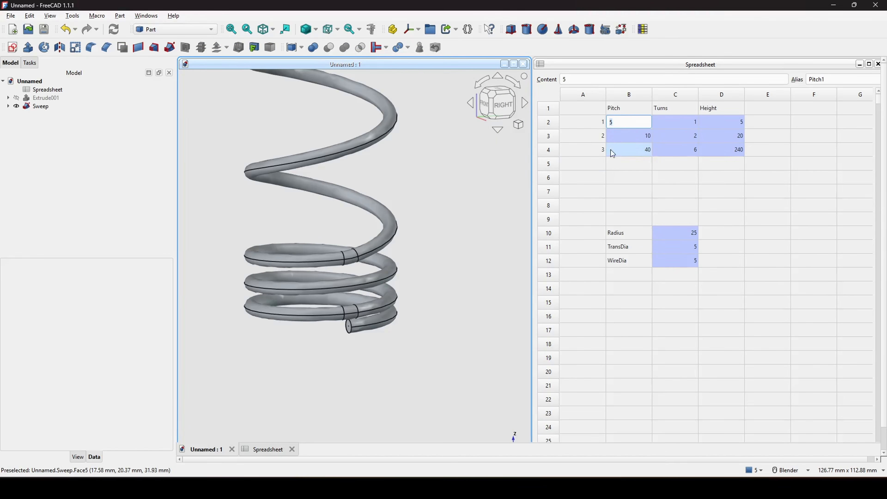
# - Set the pitch of the first helix section in the spreadsheet to 20
pyautogui.click(625, 119)
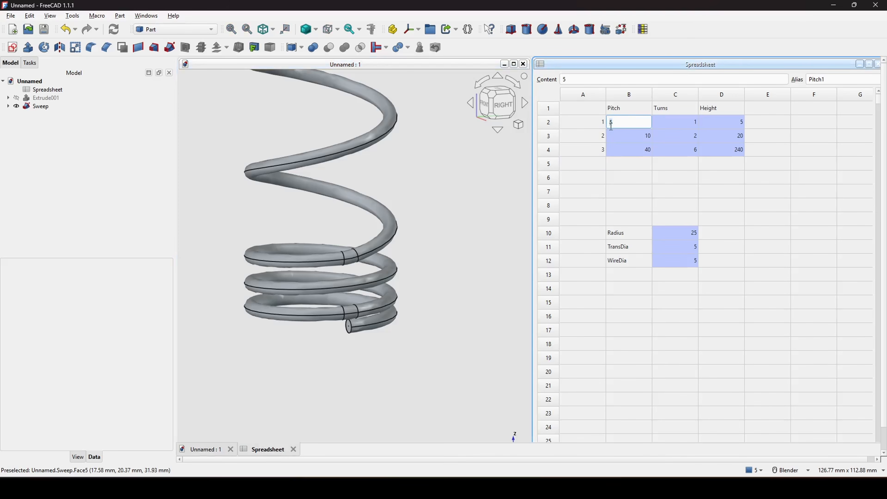
pyautogui.press('BackSpace')
pyautogui.write('20')
pyautogui.click(656, 221)
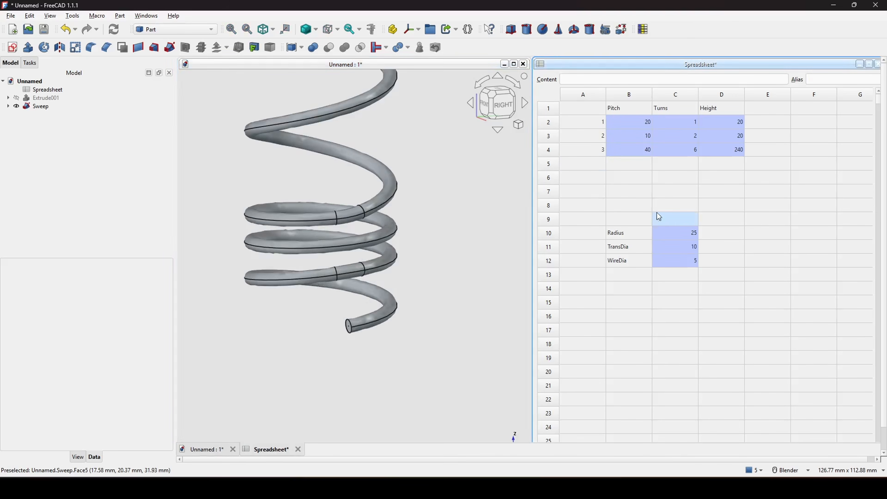
pyautogui.scroll(-4, 418, 261)
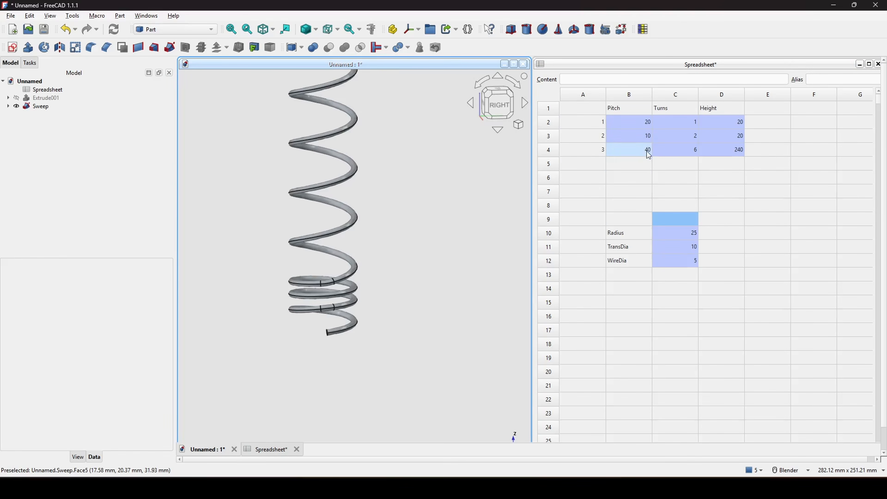
# - Set the pitch of the second helix section in the spreadsheet to 30
pyautogui.doubleClick(647, 137)
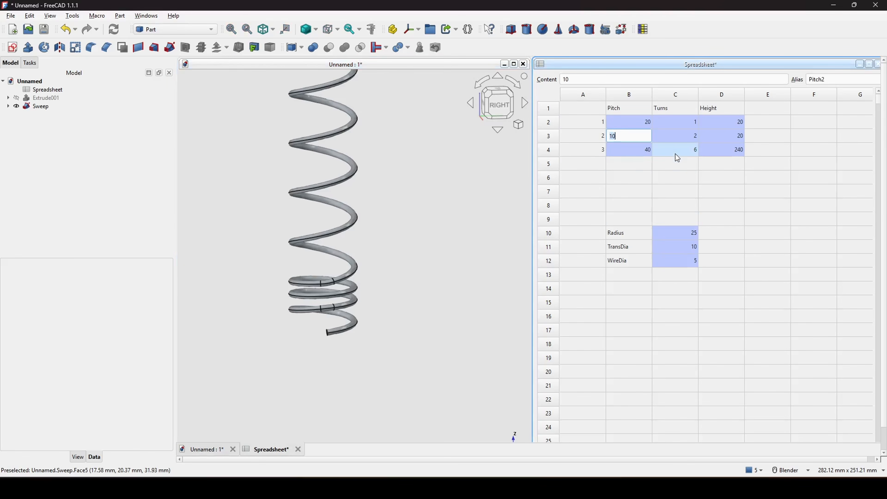
pyautogui.press('BackSpace')
pyautogui.press('BackSpace')
pyautogui.write('30')
pyautogui.press('Return')
# - Set the pitch of the third helix section to 80 and check the whole spring
pyautogui.doubleClick(642, 147)
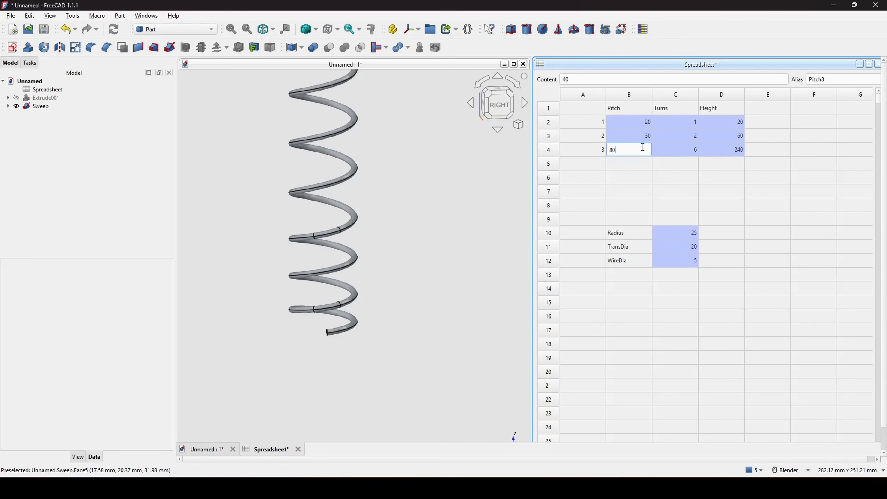
pyautogui.press('Return')
pyautogui.scroll(-11, 421, 212)
pyautogui.keyDown('shift'); pyautogui.moveTo(441, 171); pyautogui.dragTo(437, 238, button='middle'); pyautogui.keyUp('shift')
pyautogui.moveTo(437, 237); pyautogui.dragTo(454, 234, button='middle')
pyautogui.scroll(2, 460, 228)
# - Set the number of turns of the second helix section to 8
pyautogui.doubleClick(696, 135)
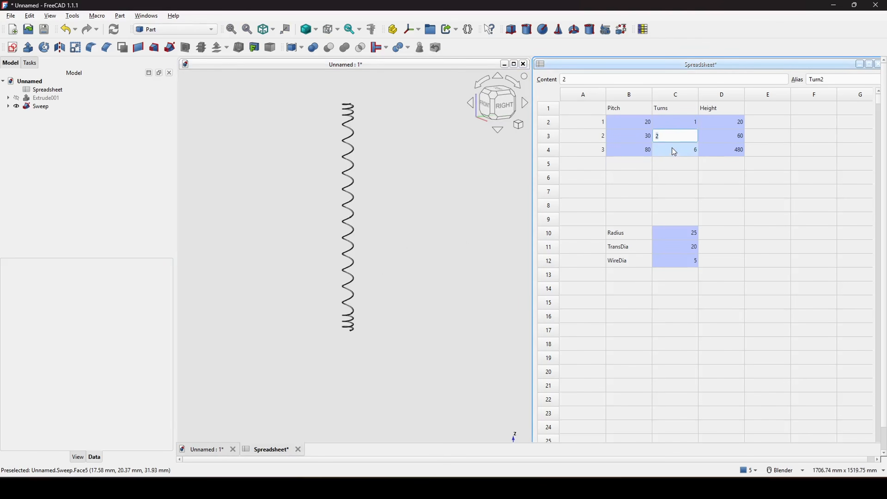
pyautogui.write('8')
pyautogui.click(676, 193)
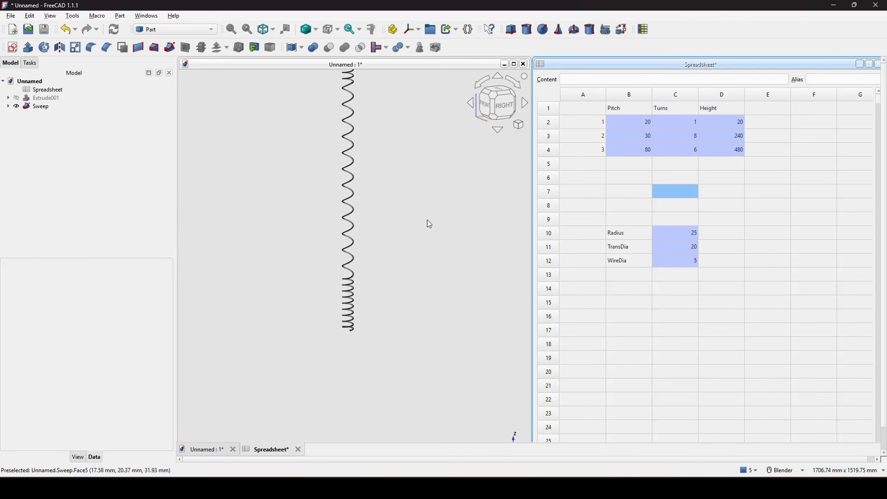
pyautogui.scroll(-3, 427, 220)
pyautogui.scroll(2, 402, 230)
# - Set the number of turns of the third helix section to 10
pyautogui.doubleClick(692, 150)
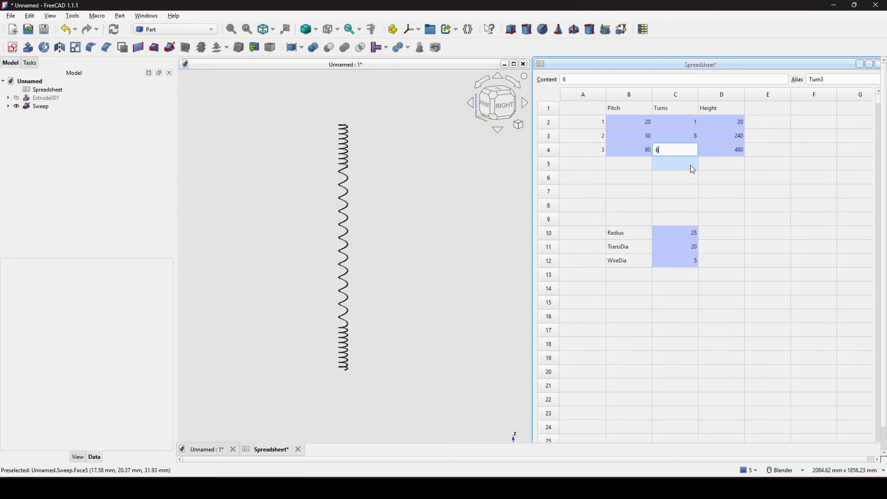
pyautogui.write('10')
pyautogui.click(492, 204)
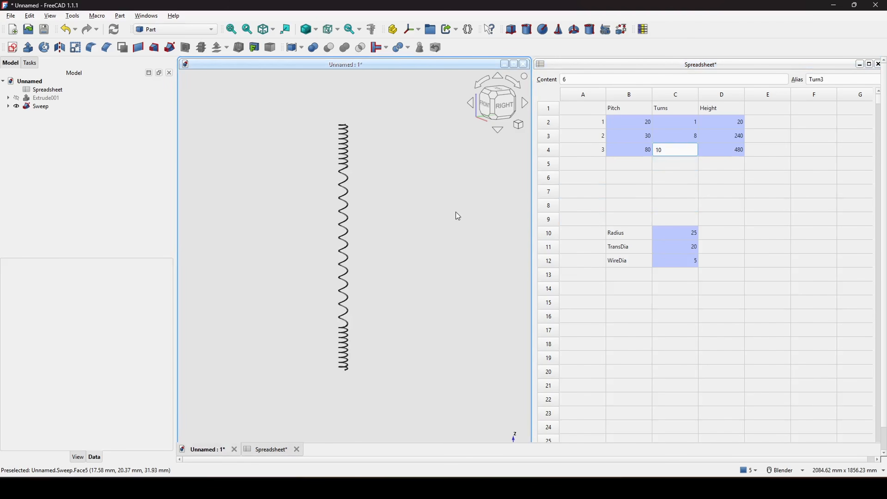
pyautogui.click(679, 205)
pyautogui.scroll(-3, 402, 232)
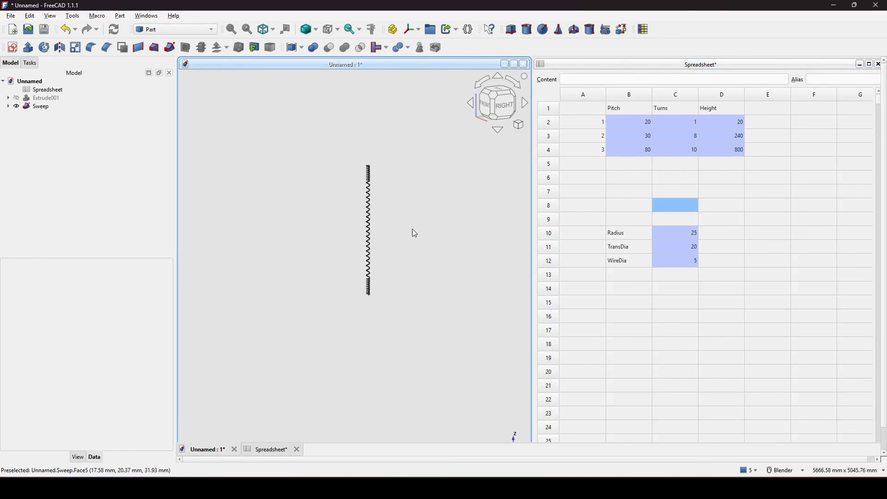
pyautogui.scroll(2, 440, 224)
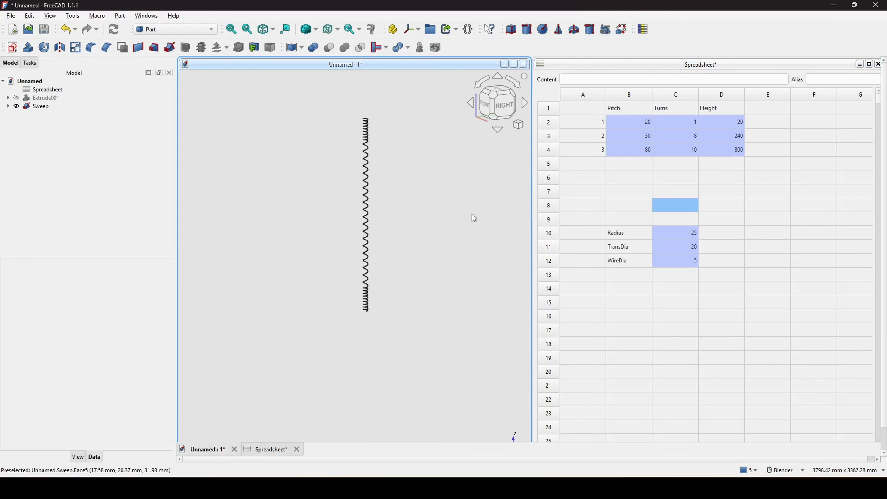
# - Set the spring's Radius parameter in the spreadsheet to 50
pyautogui.doubleClick(676, 234)
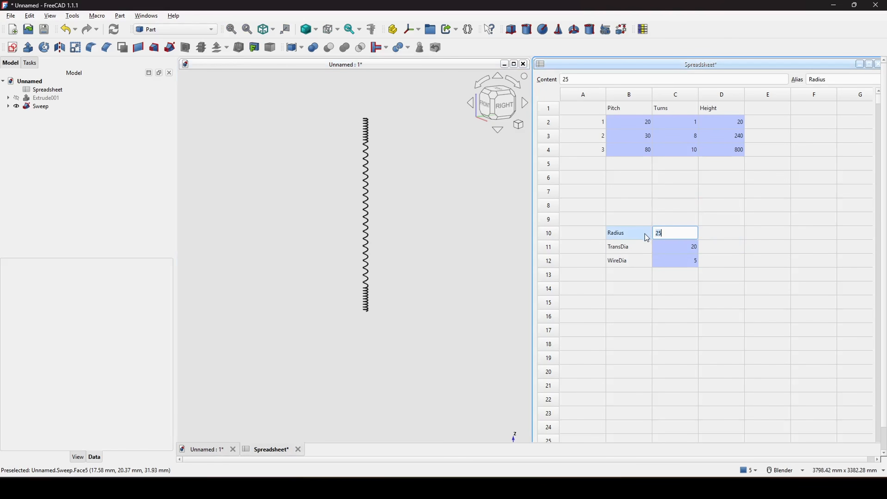
pyautogui.write('50')
pyautogui.click(624, 248)
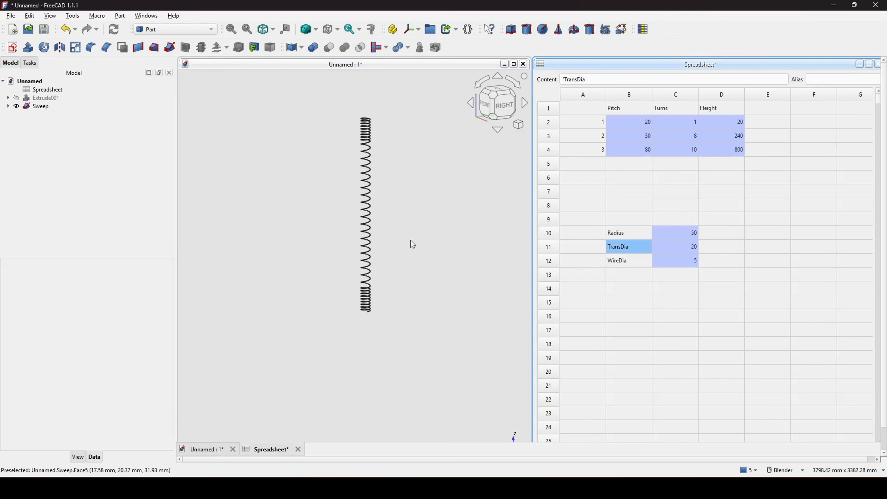
pyautogui.moveTo(415, 257); pyautogui.dragTo(372, 262, button='middle')
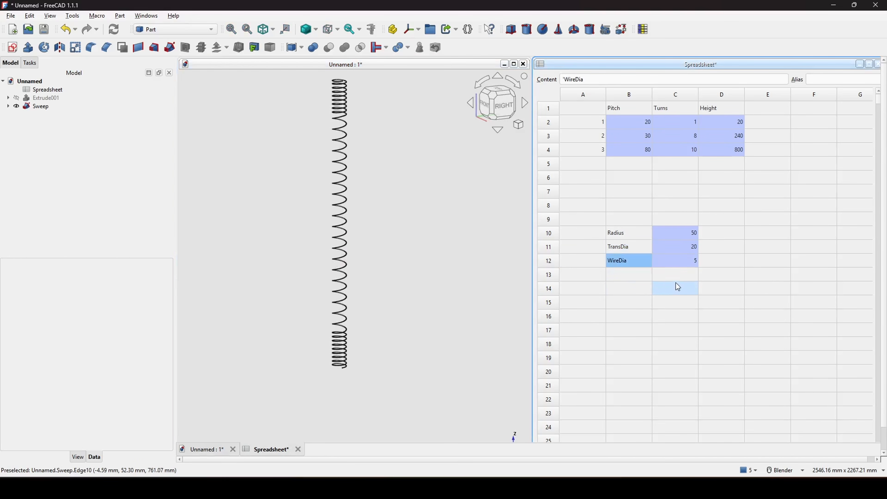